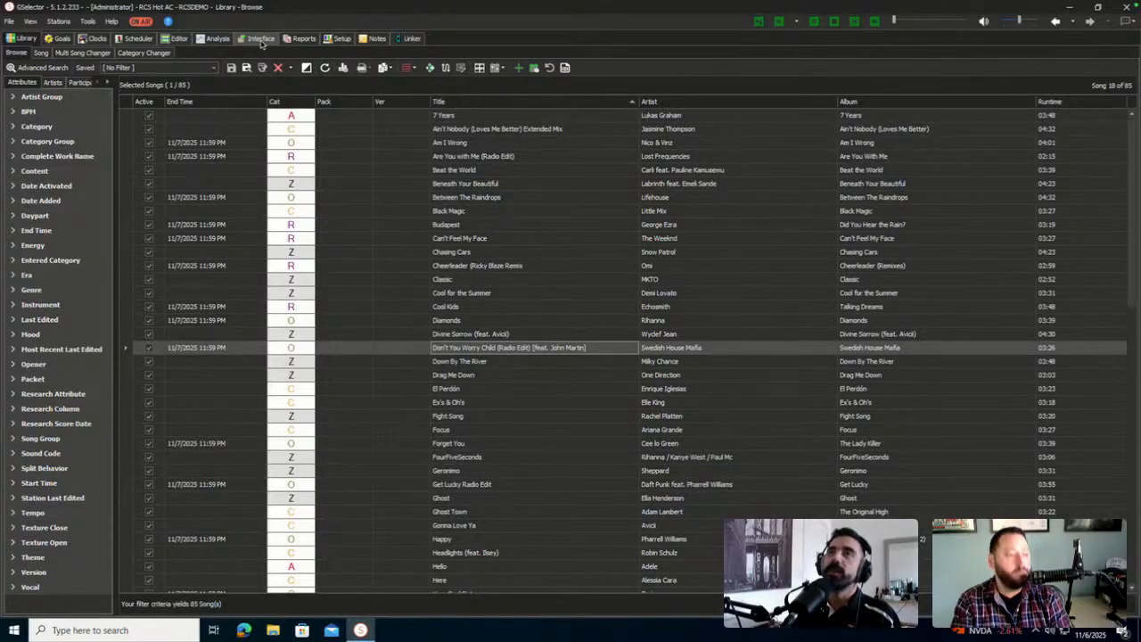
Go to Interface > Import and keep Songs as the import type
{"action": "left_click", "coordinate": [261, 40]}
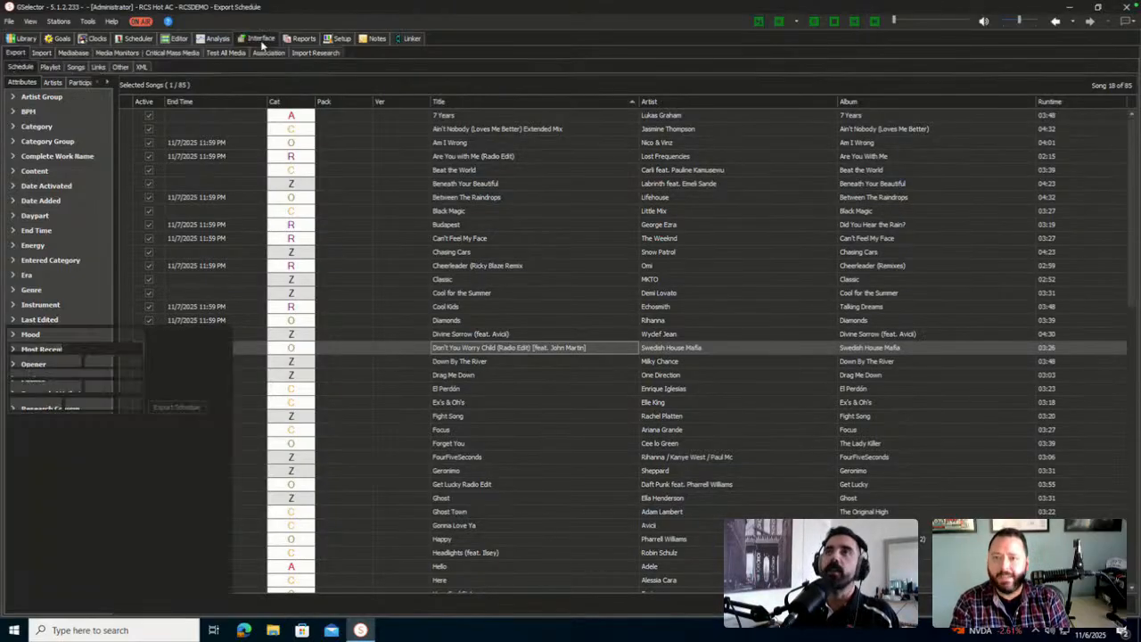
{"action": "left_click", "coordinate": [42, 54]}
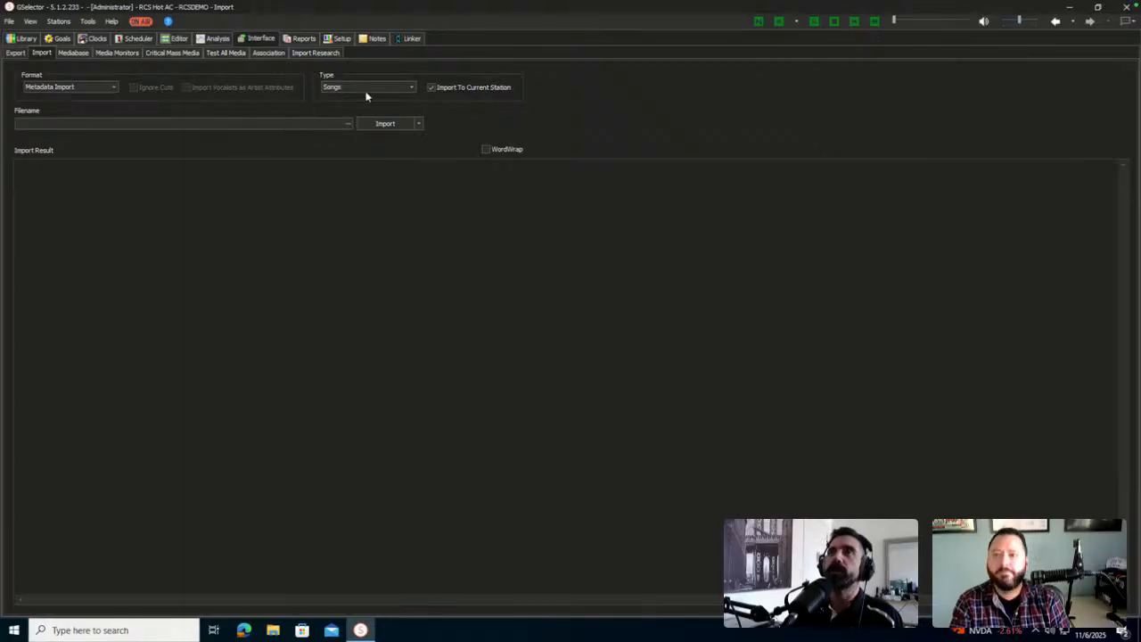
{"action": "left_click", "coordinate": [388, 89]}
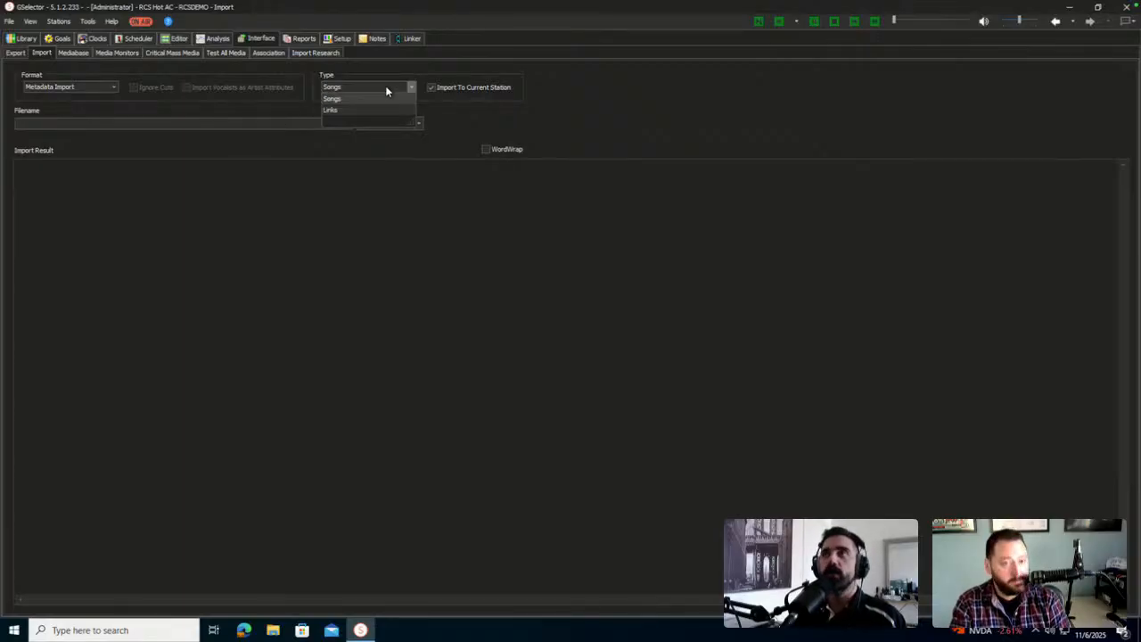
{"action": "left_click", "coordinate": [386, 89]}
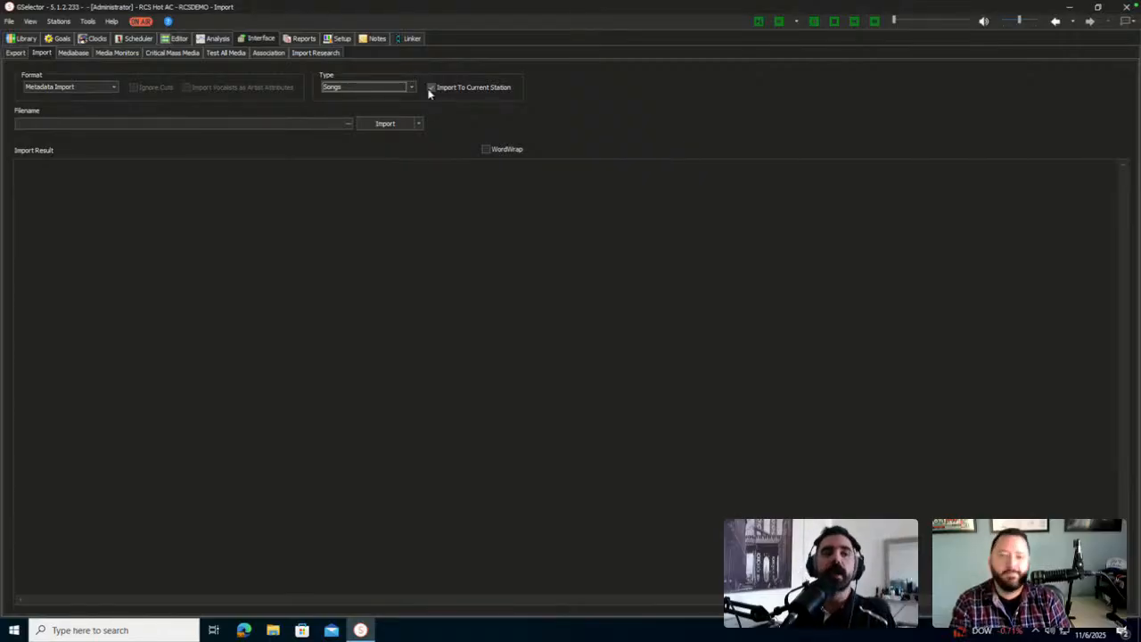
Choose TEST IMPORT.xlsx from Downloads as the import file
{"action": "left_click", "coordinate": [293, 123]}
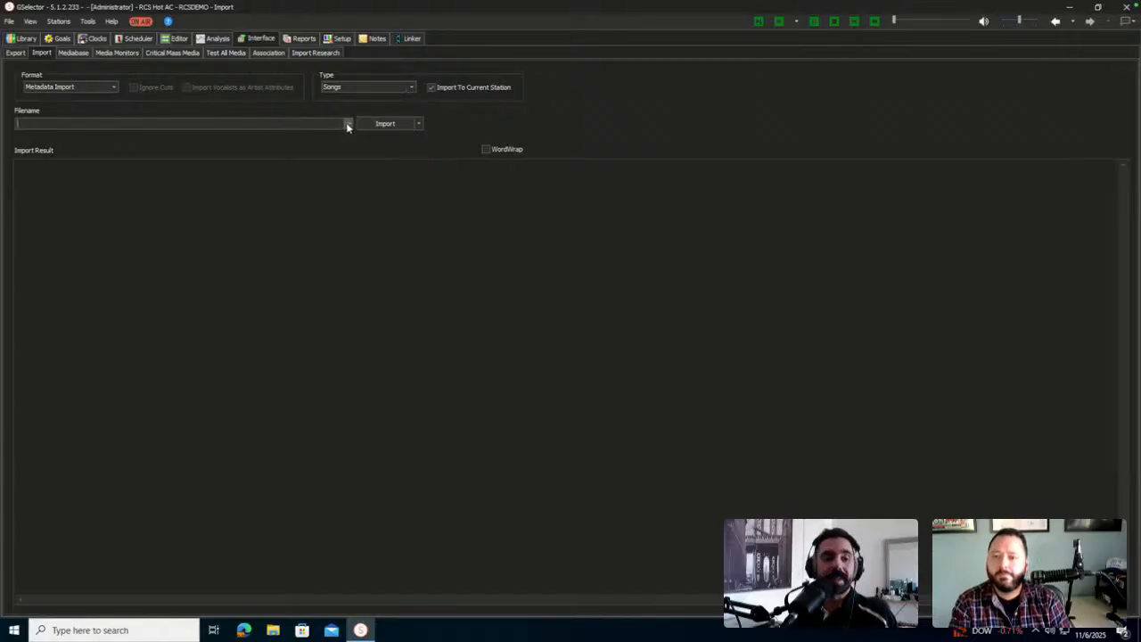
{"action": "left_click", "coordinate": [418, 124]}
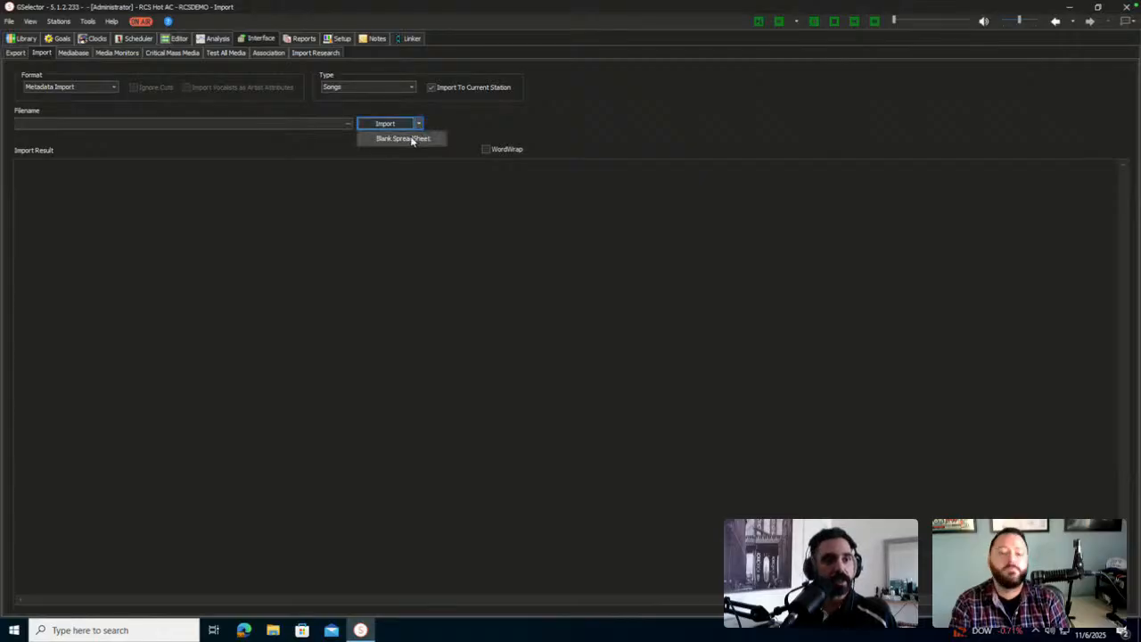
{"action": "left_click", "coordinate": [348, 125]}
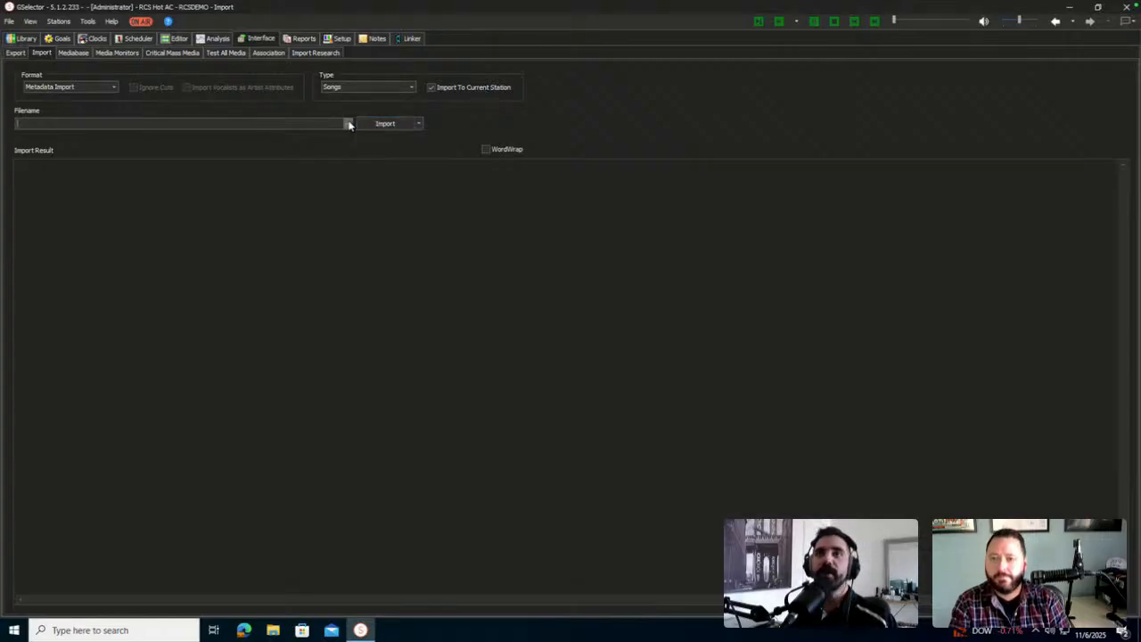
{"action": "left_click", "coordinate": [349, 125]}
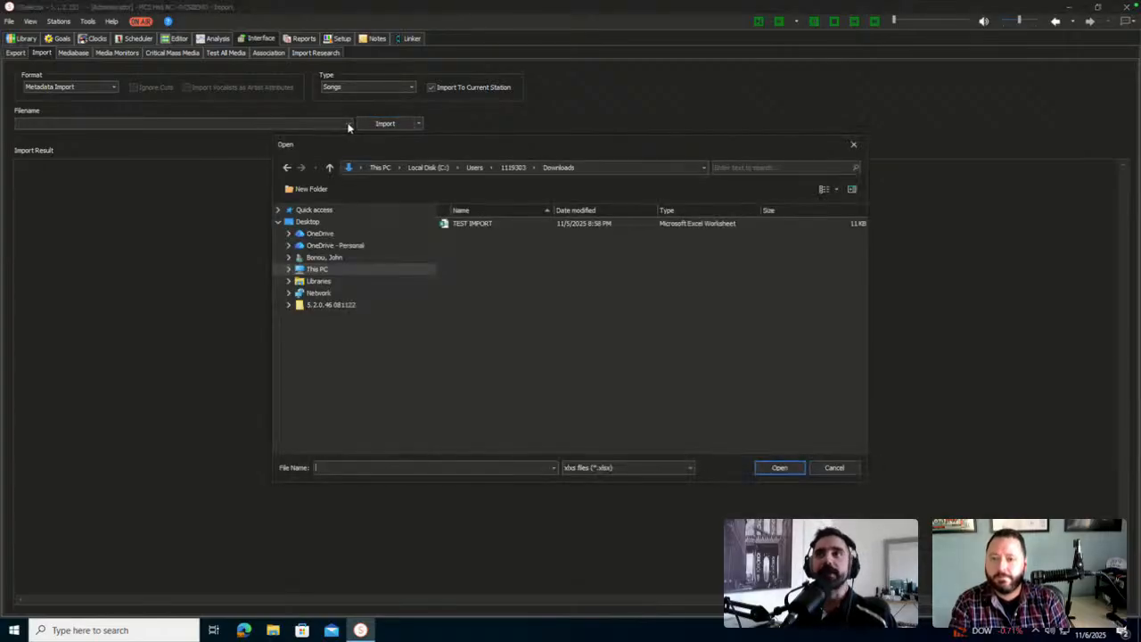
{"action": "left_click", "coordinate": [467, 224]}
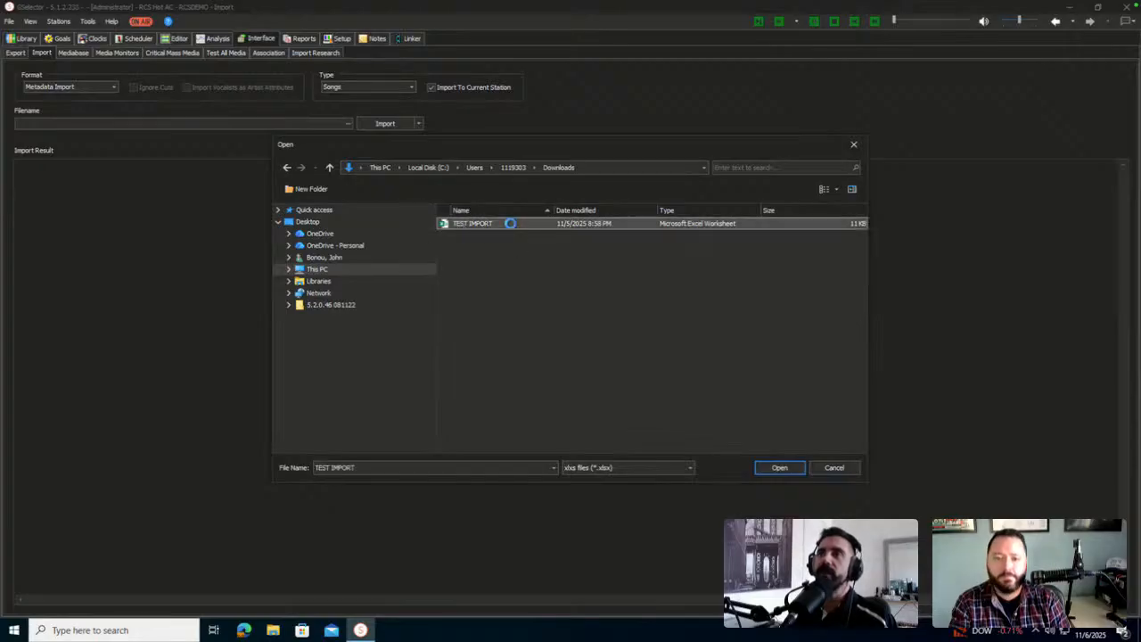
{"action": "double_click", "coordinate": [510, 222]}
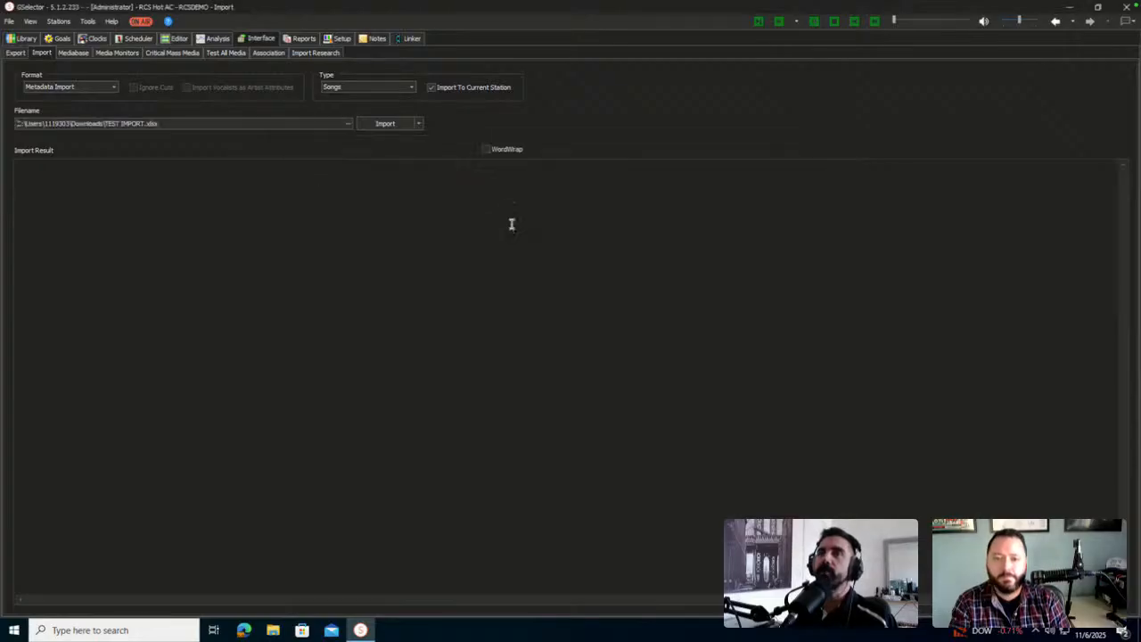
Import the spreadsheet, enlarge the preview window, and widen the Cat and Pack columns
{"action": "left_click", "coordinate": [385, 123]}
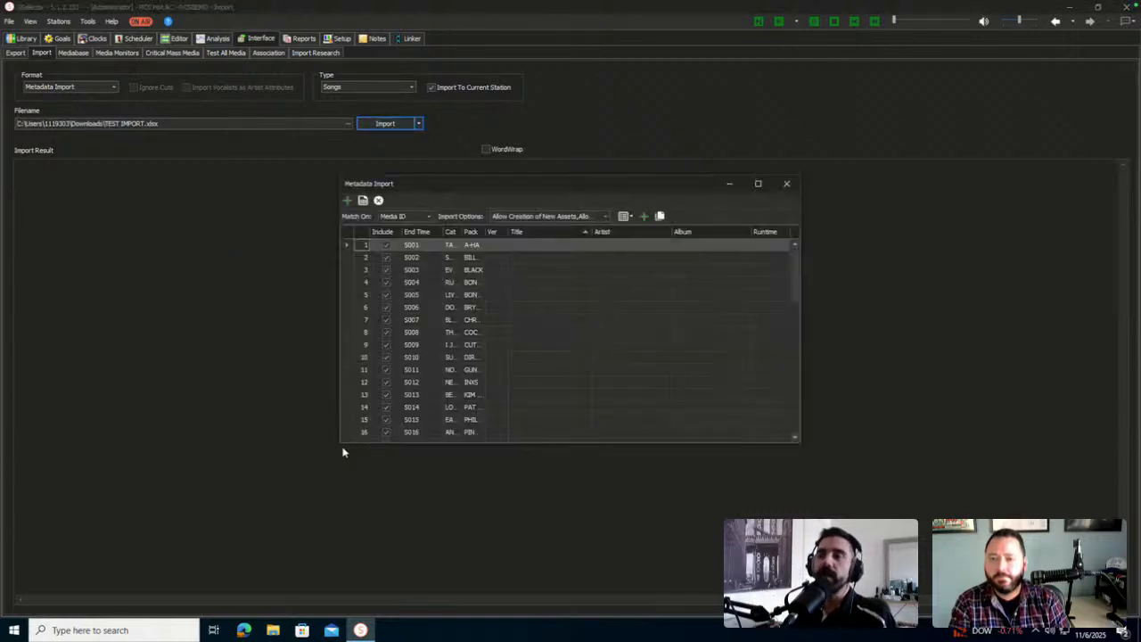
{"action": "left_click_drag", "start_coordinate": [340, 444], "coordinate": [92, 480]}
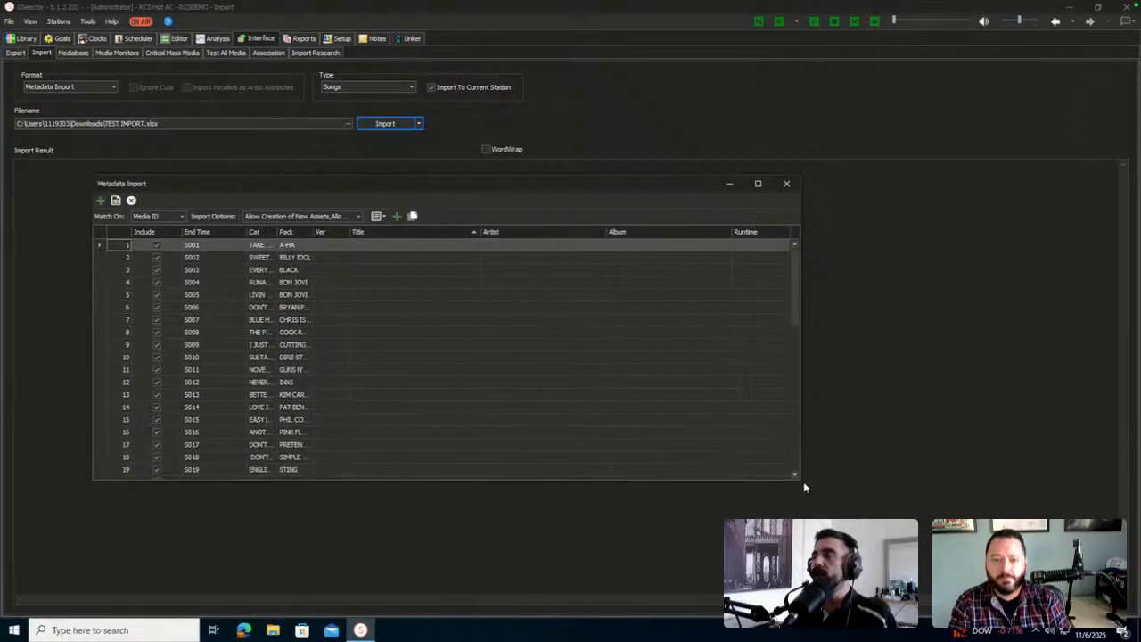
{"action": "left_click_drag", "start_coordinate": [798, 479], "coordinate": [985, 539]}
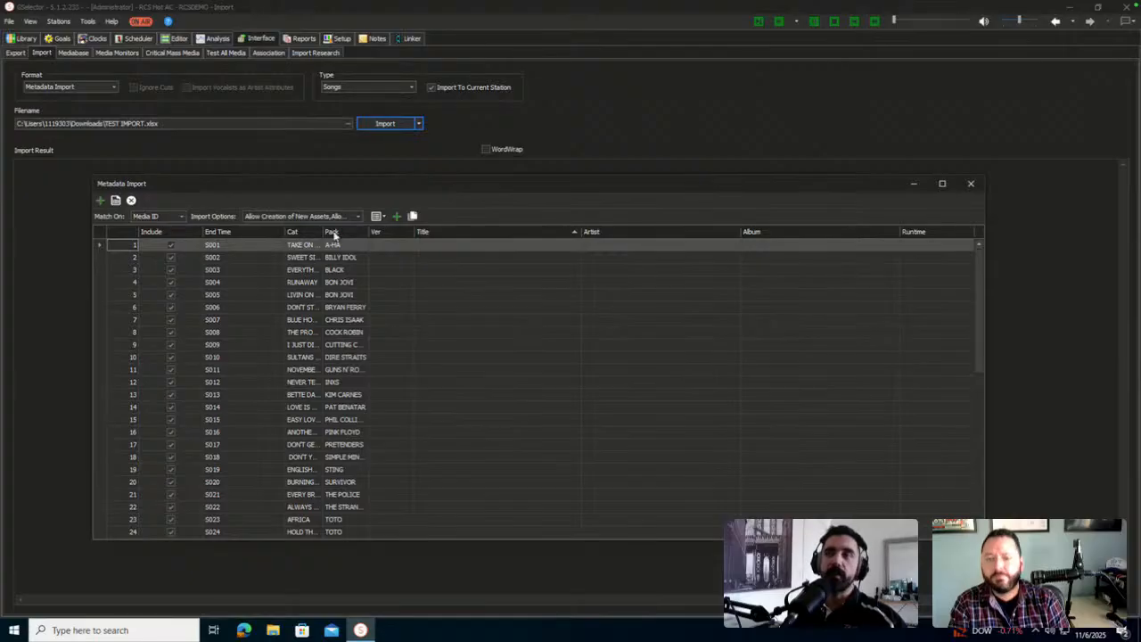
{"action": "left_click_drag", "start_coordinate": [323, 232], "coordinate": [417, 232]}
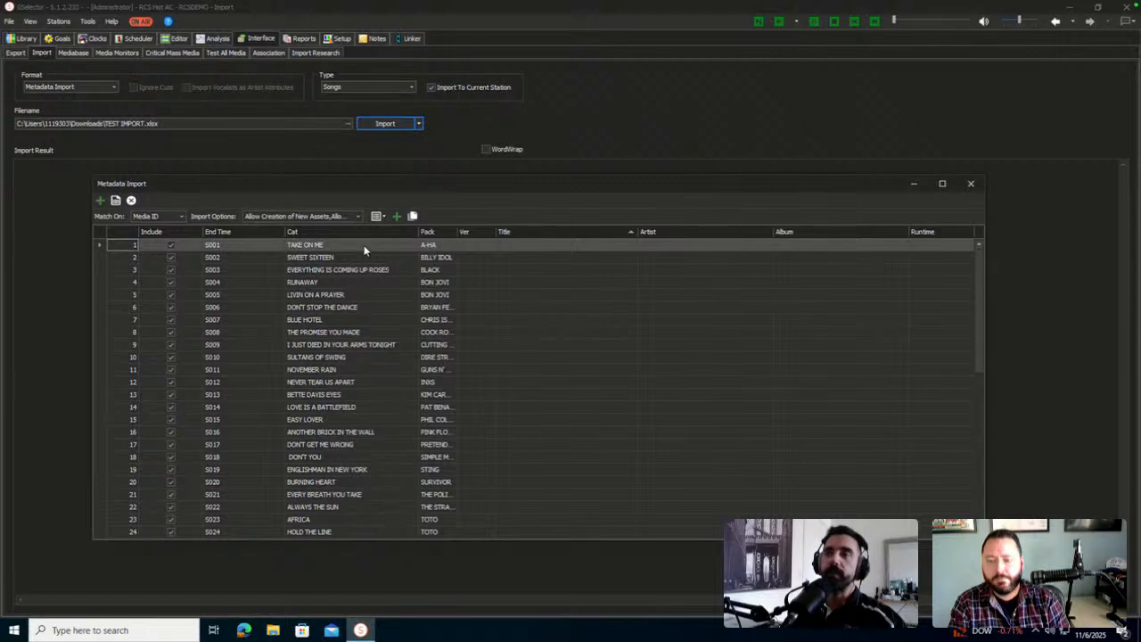
{"action": "left_click_drag", "start_coordinate": [456, 233], "coordinate": [513, 234]}
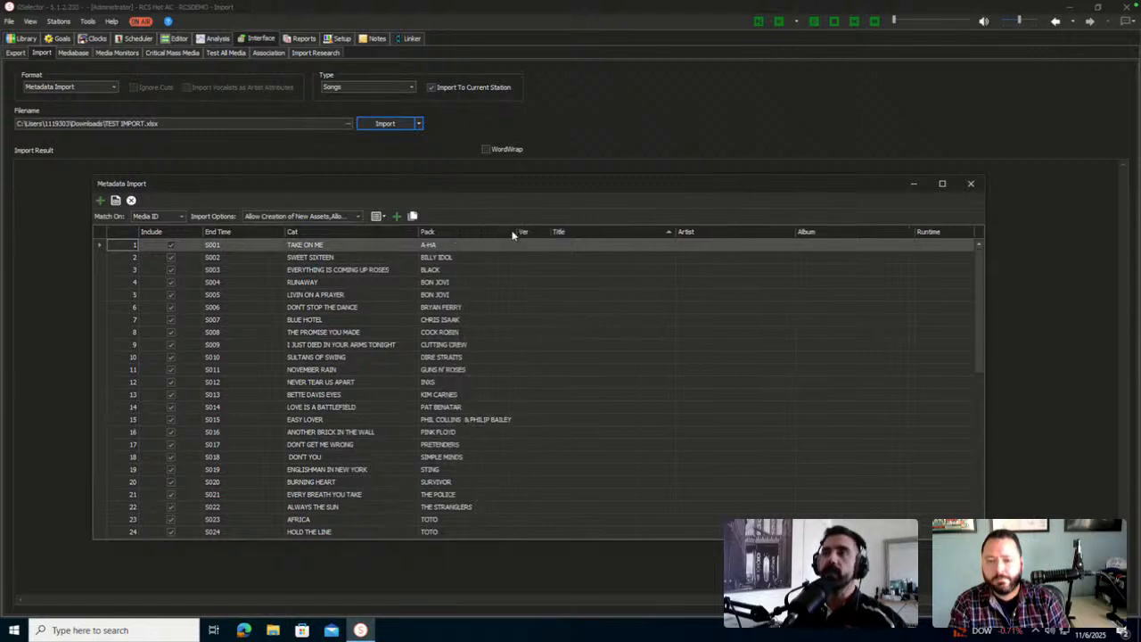
{"action": "right_click", "coordinate": [346, 233]}
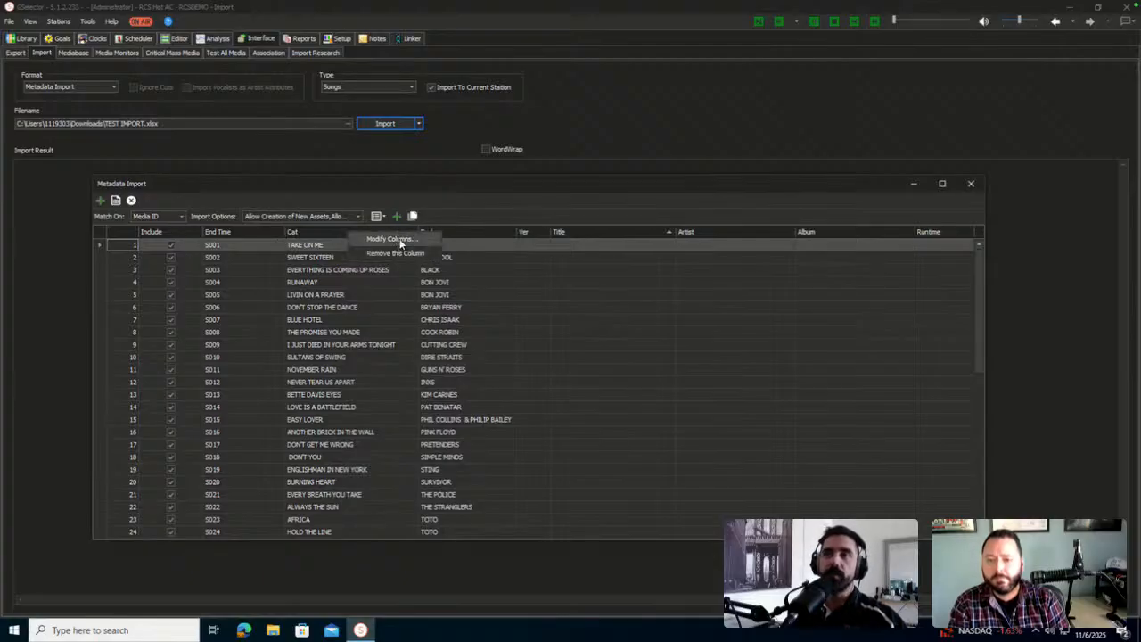
Remove End Time, Category, Packet, Version, Album and Runtime from the preview columns
{"action": "left_click", "coordinate": [401, 244]}
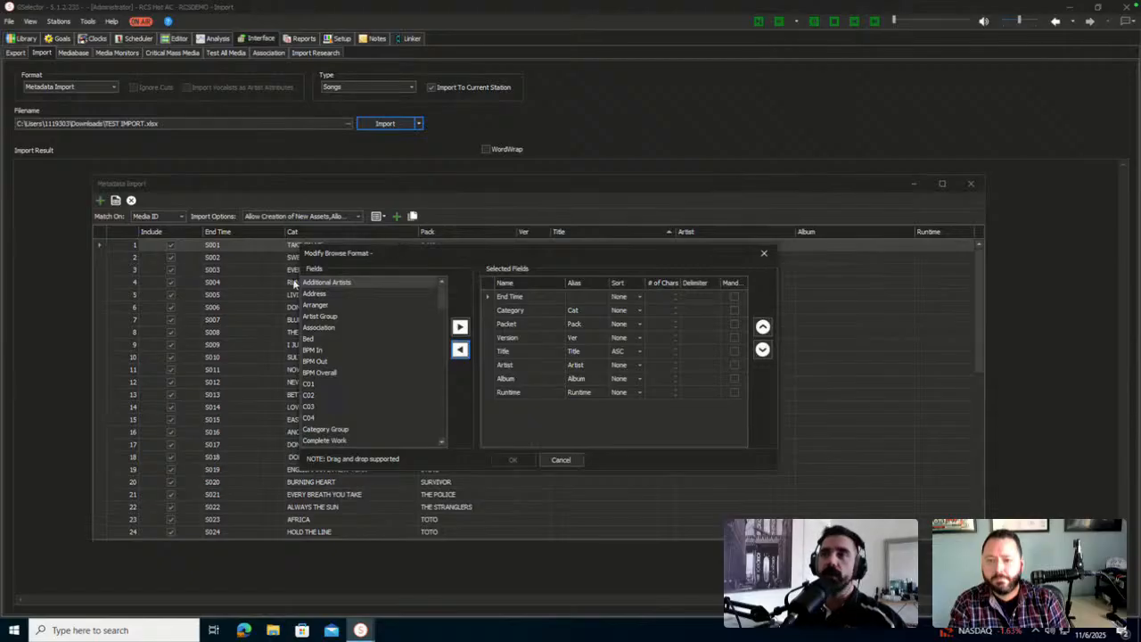
{"action": "left_click", "coordinate": [525, 297]}
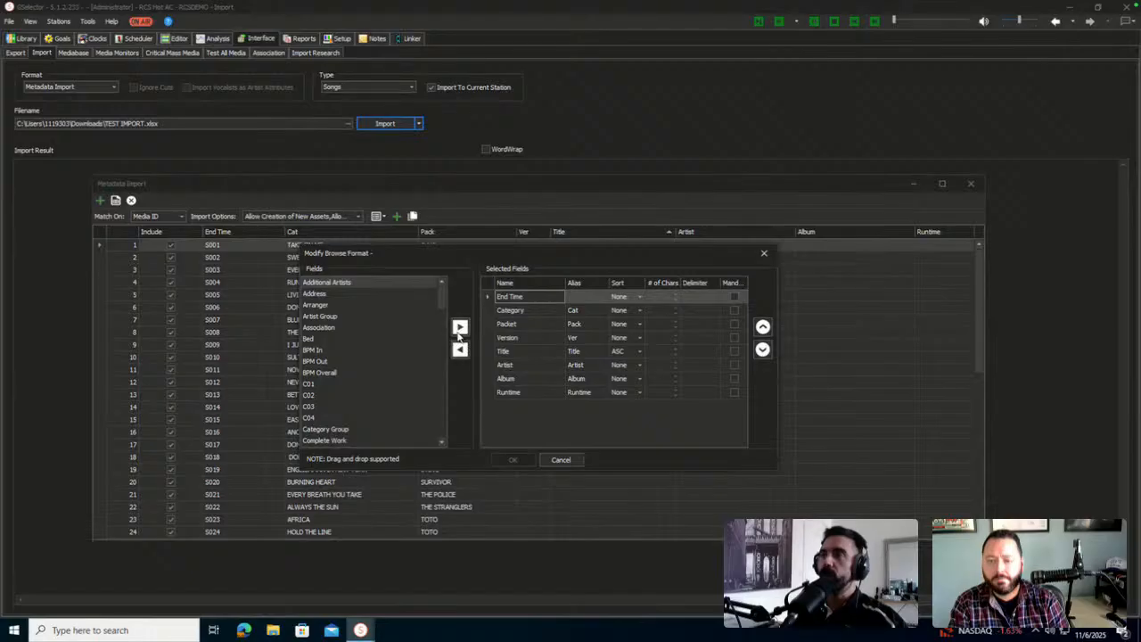
{"action": "left_click", "coordinate": [460, 350]}
{"action": "left_click", "coordinate": [460, 350]}
{"action": "left_click", "coordinate": [460, 350]}
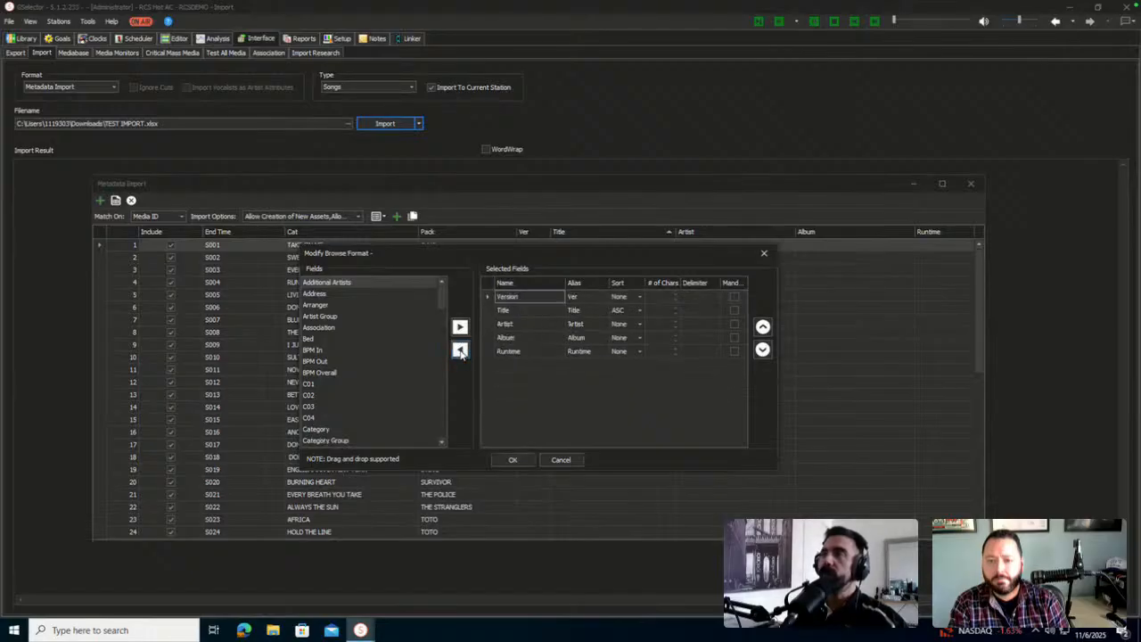
{"action": "left_click", "coordinate": [460, 351]}
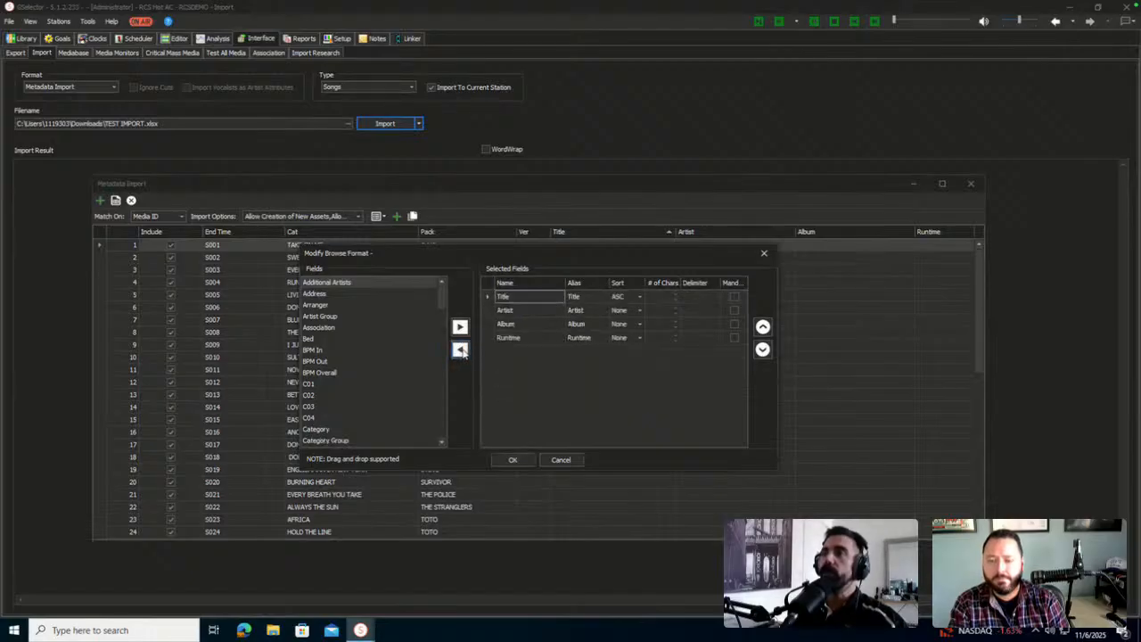
{"action": "left_click", "coordinate": [521, 326]}
{"action": "left_click", "coordinate": [460, 350]}
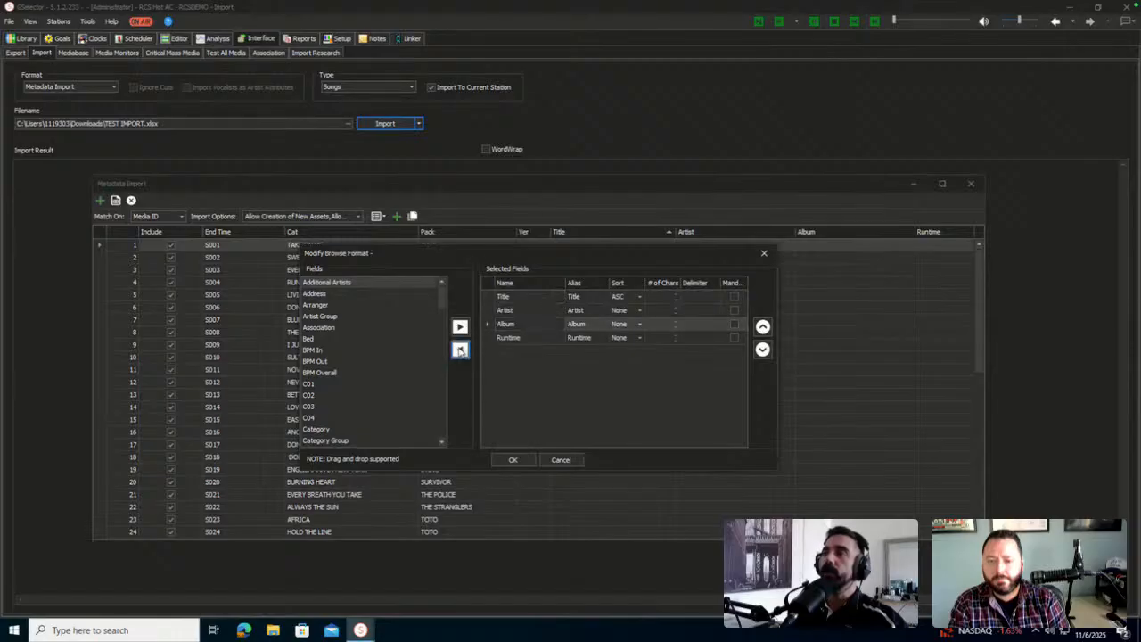
{"action": "left_click", "coordinate": [460, 350]}
Add Media ID to the columns, move it to the top, and apply the layout
{"action": "scroll", "coordinate": [354, 342], "scroll_direction": "down", "scroll_amount": 5}
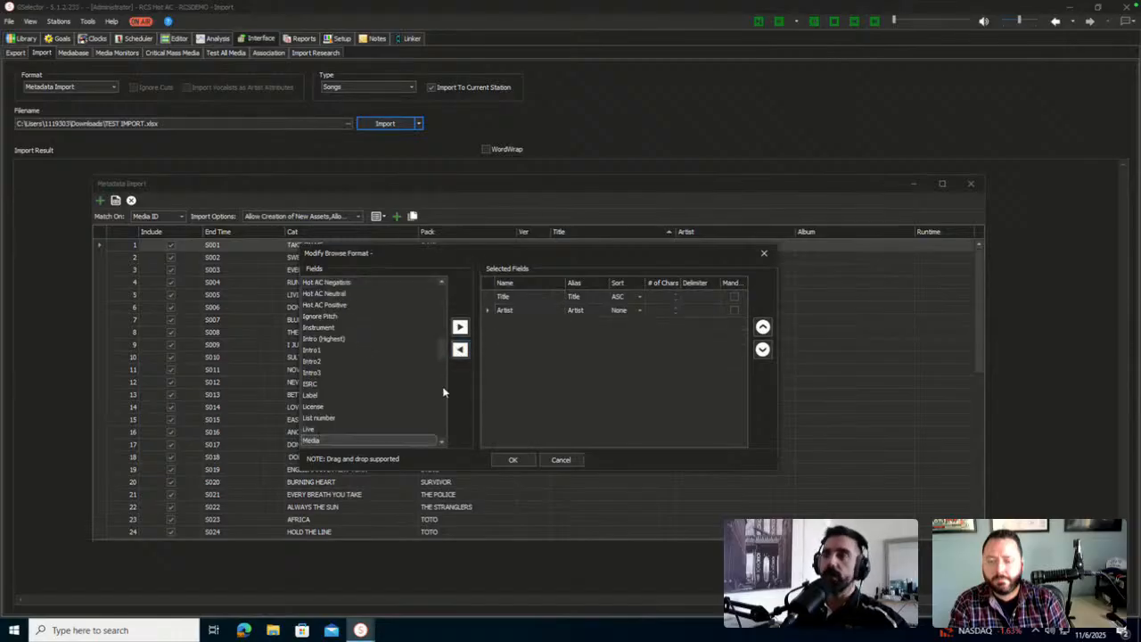
{"action": "scroll", "coordinate": [439, 440], "scroll_direction": "down", "scroll_amount": 1}
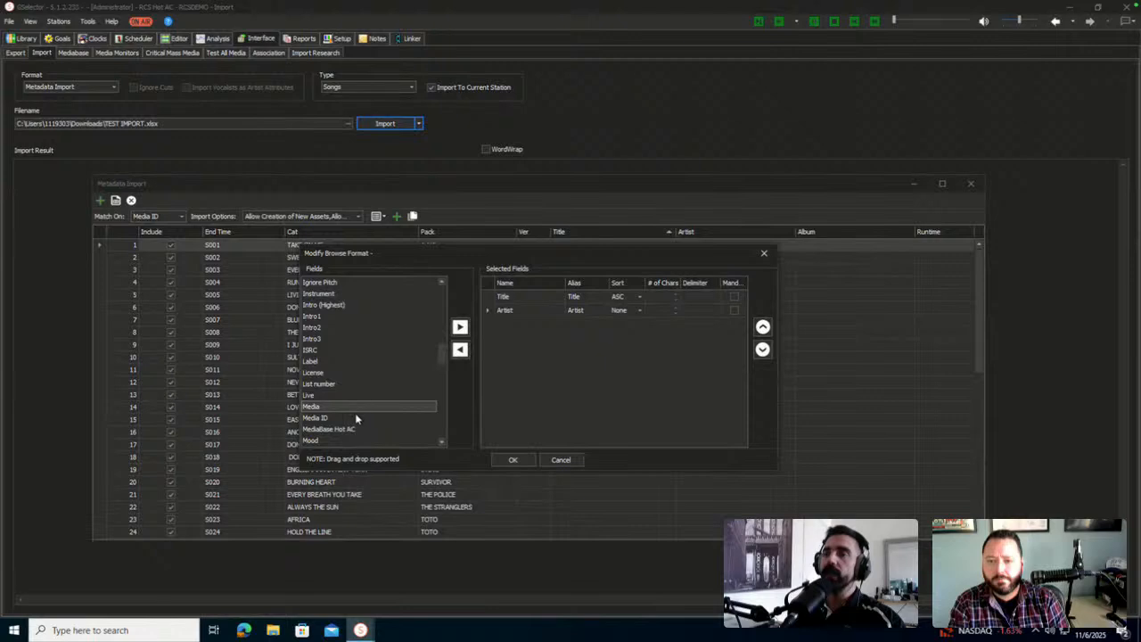
{"action": "left_click_drag", "start_coordinate": [355, 414], "coordinate": [525, 314]}
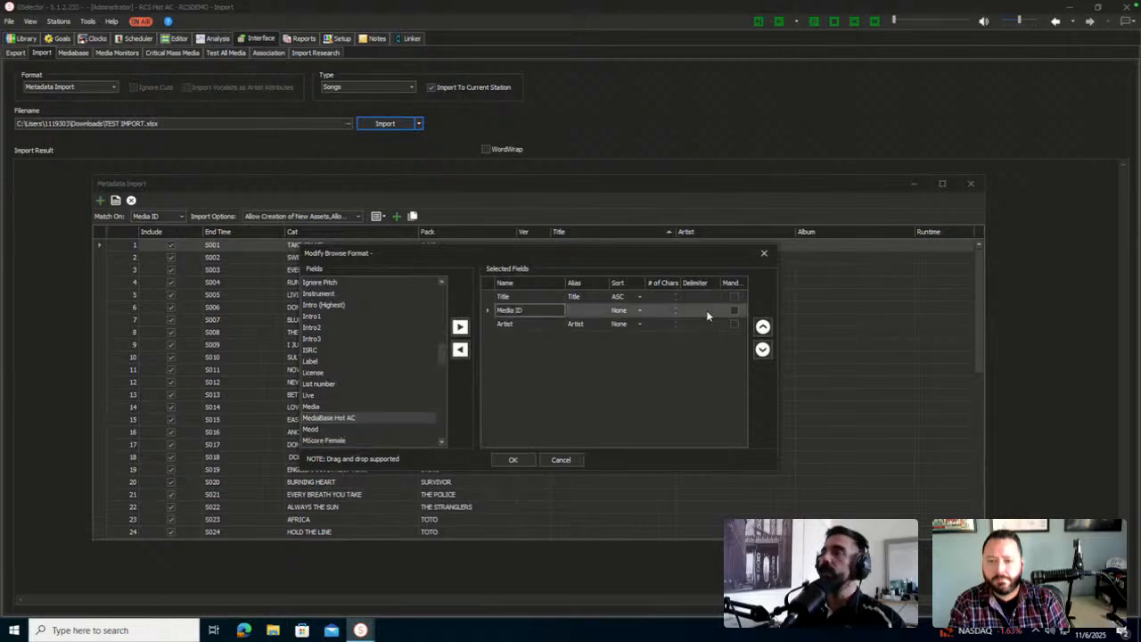
{"action": "left_click", "coordinate": [763, 326]}
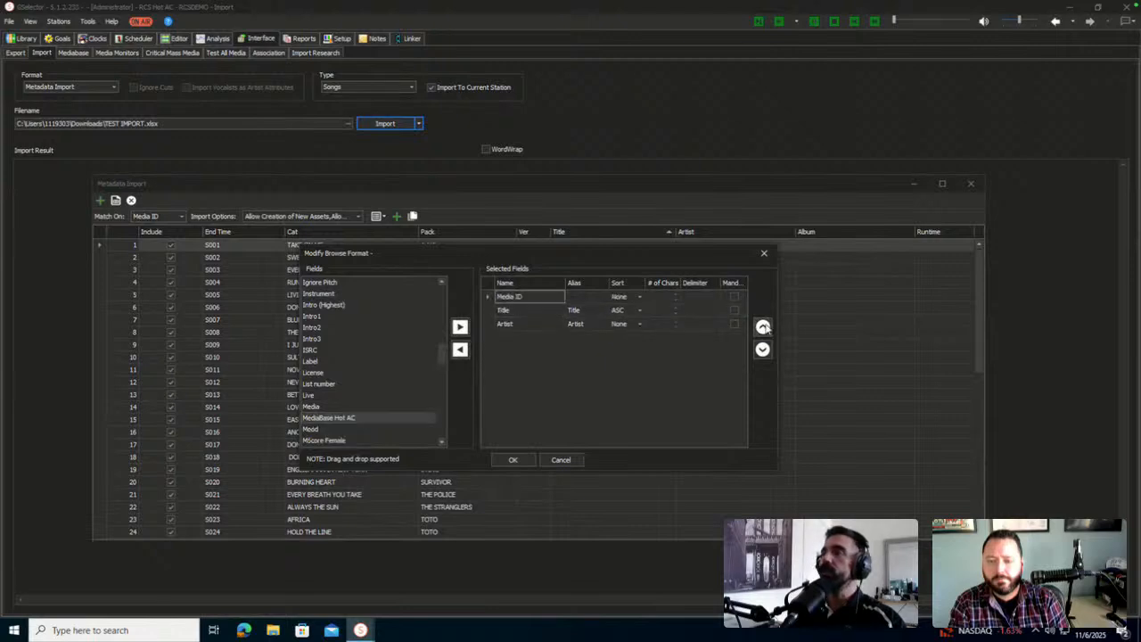
{"action": "left_click", "coordinate": [517, 461]}
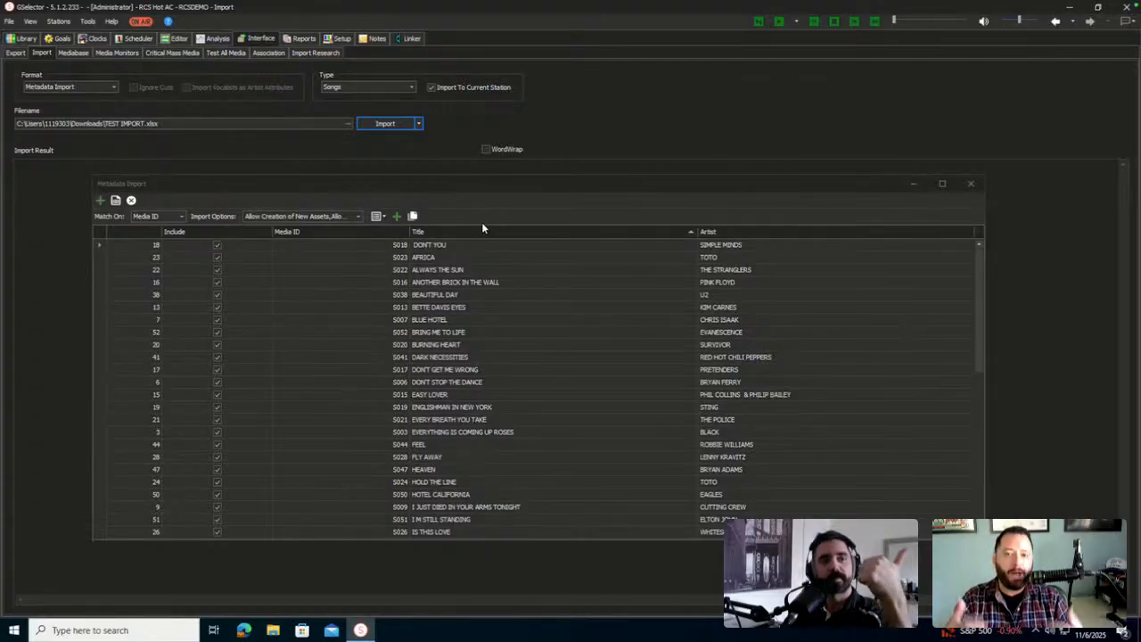
Open the saved column-layout dropdown beside the grid icon
{"action": "left_click", "coordinate": [382, 216]}
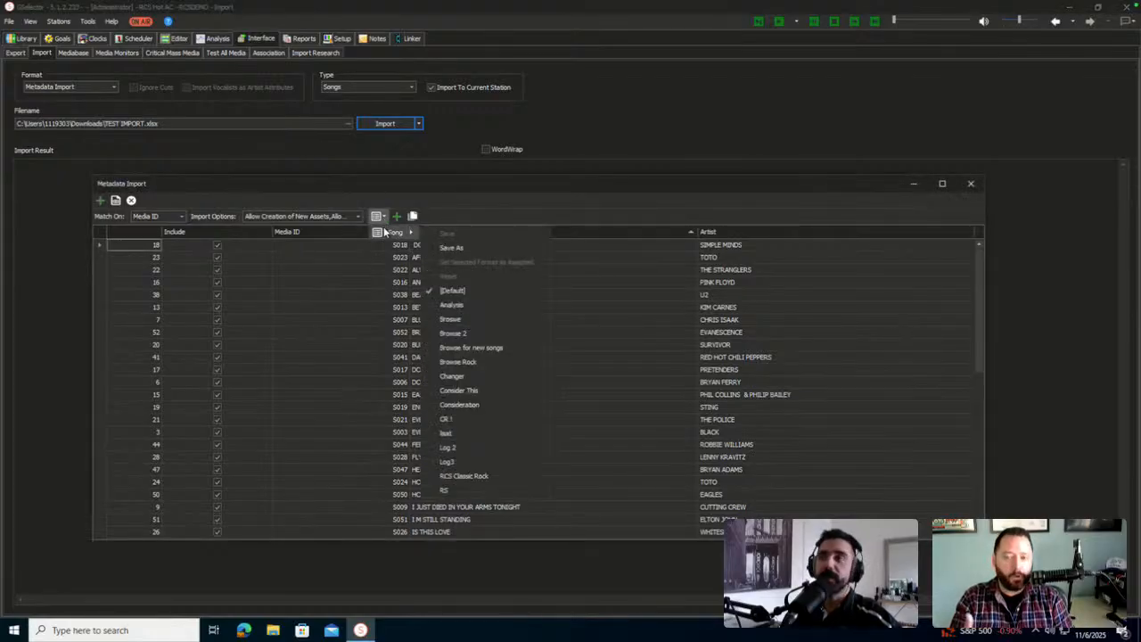
Save the Media ID, Title and Artist layout as a new named import format template
{"action": "left_click", "coordinate": [384, 219]}
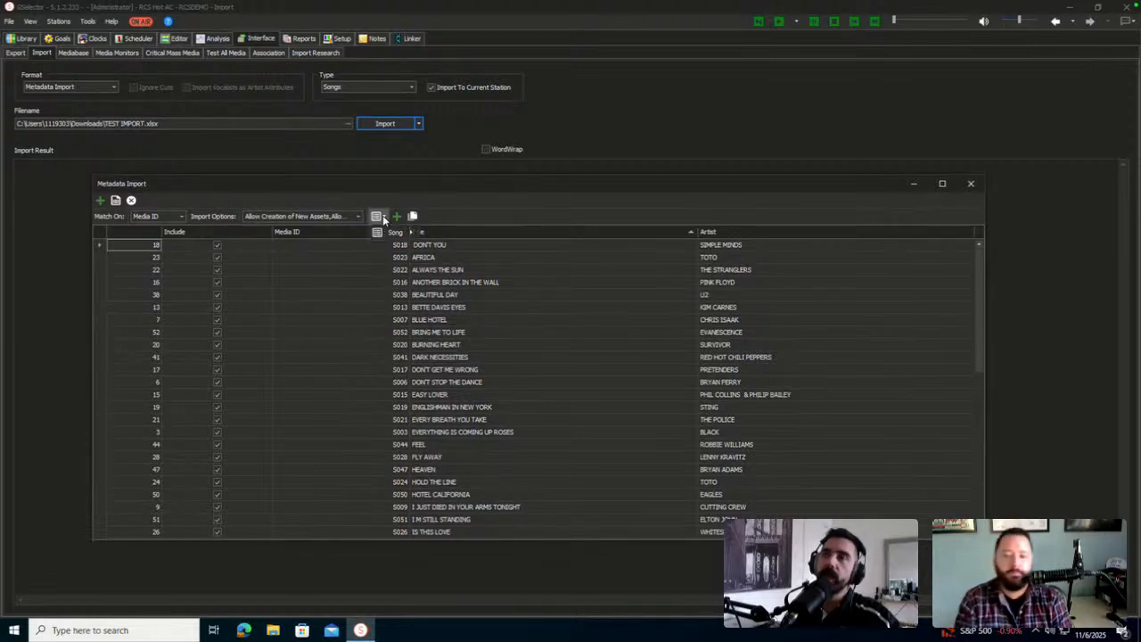
{"action": "mouse_move", "coordinate": [397, 232]}
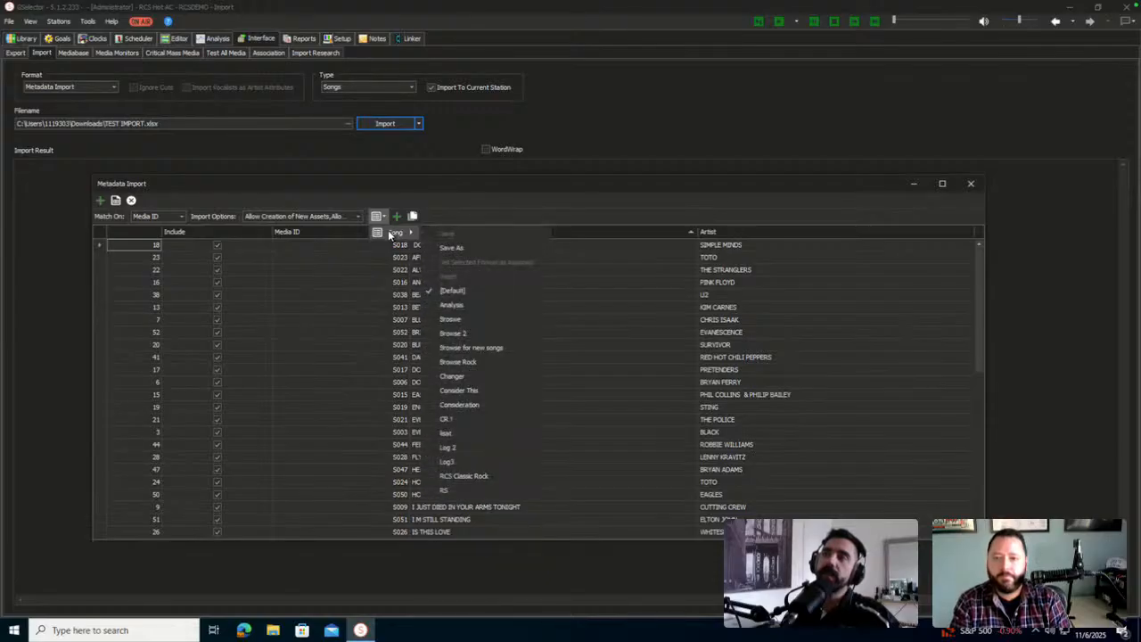
{"action": "left_click", "coordinate": [499, 247]}
{"action": "type", "text": "John's"}
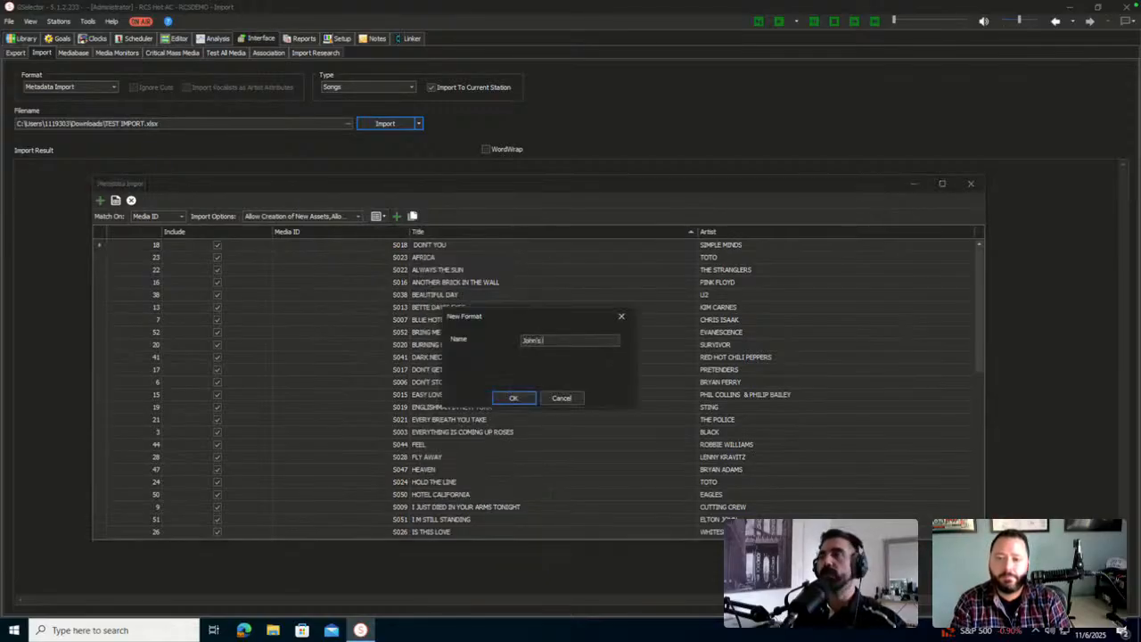
{"action": "type", "text": " Import Template"}
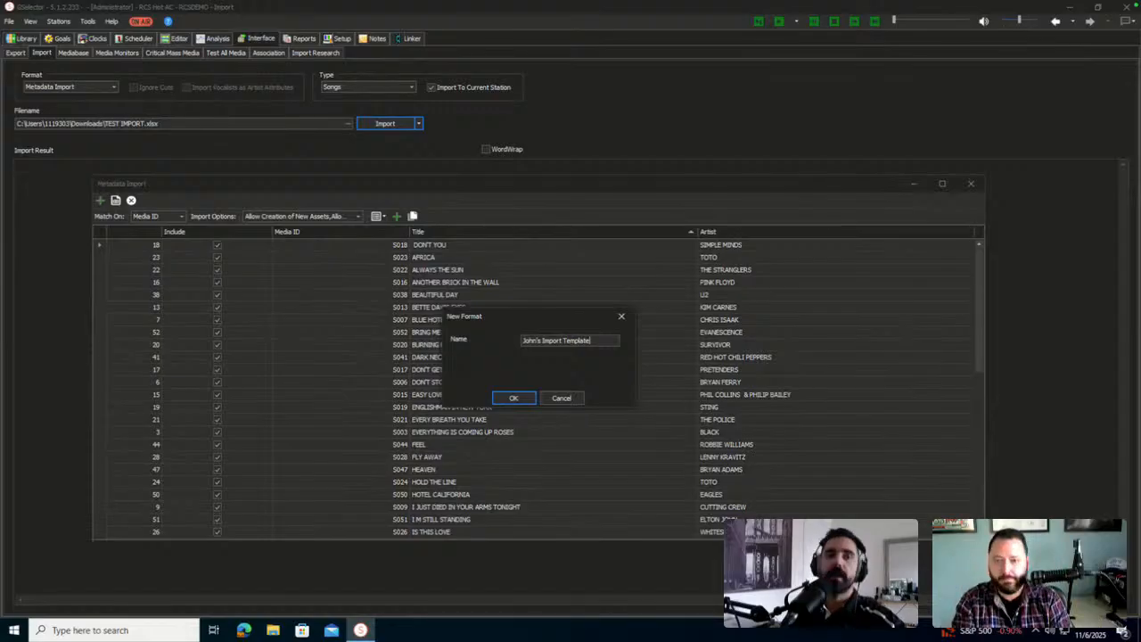
{"action": "left_click", "coordinate": [514, 397]}
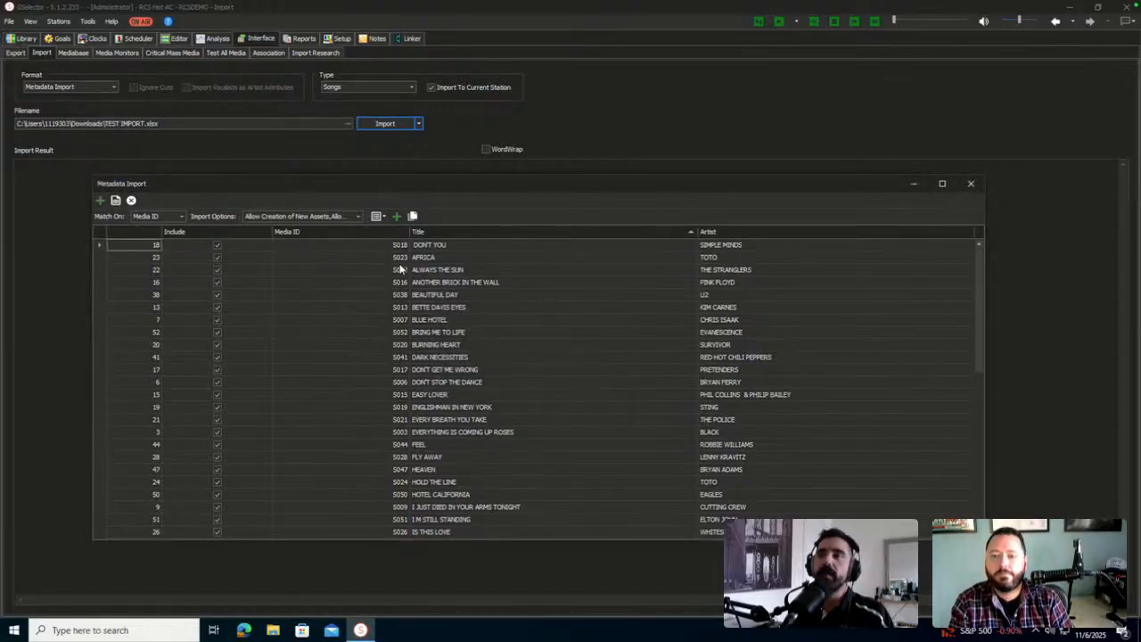
{"action": "left_click", "coordinate": [180, 218]}
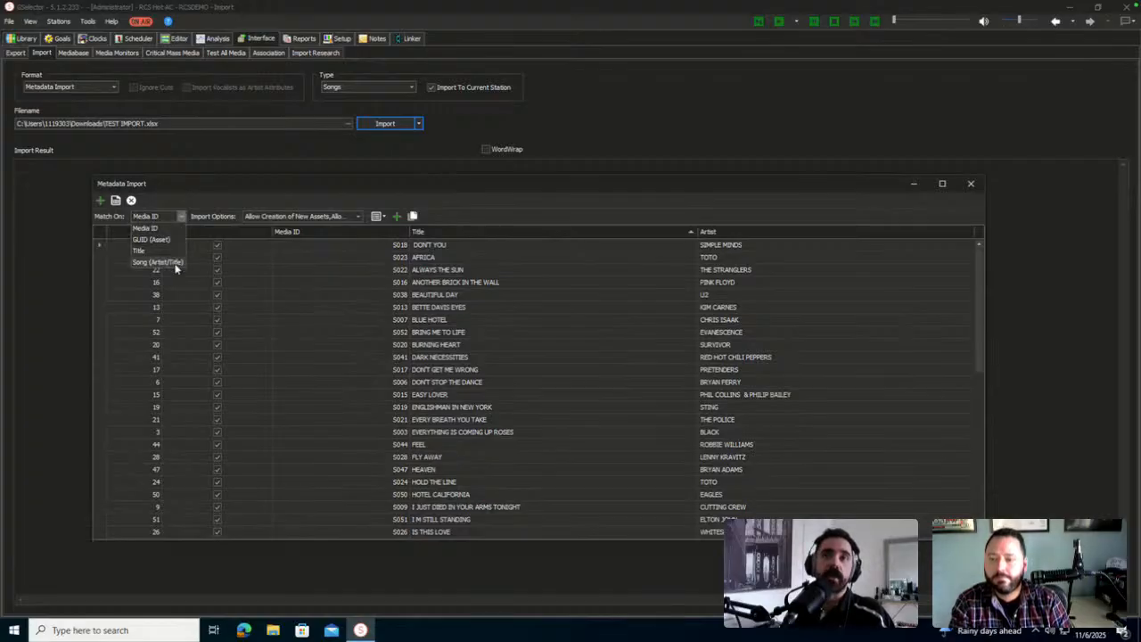
{"action": "left_click", "coordinate": [300, 215]}
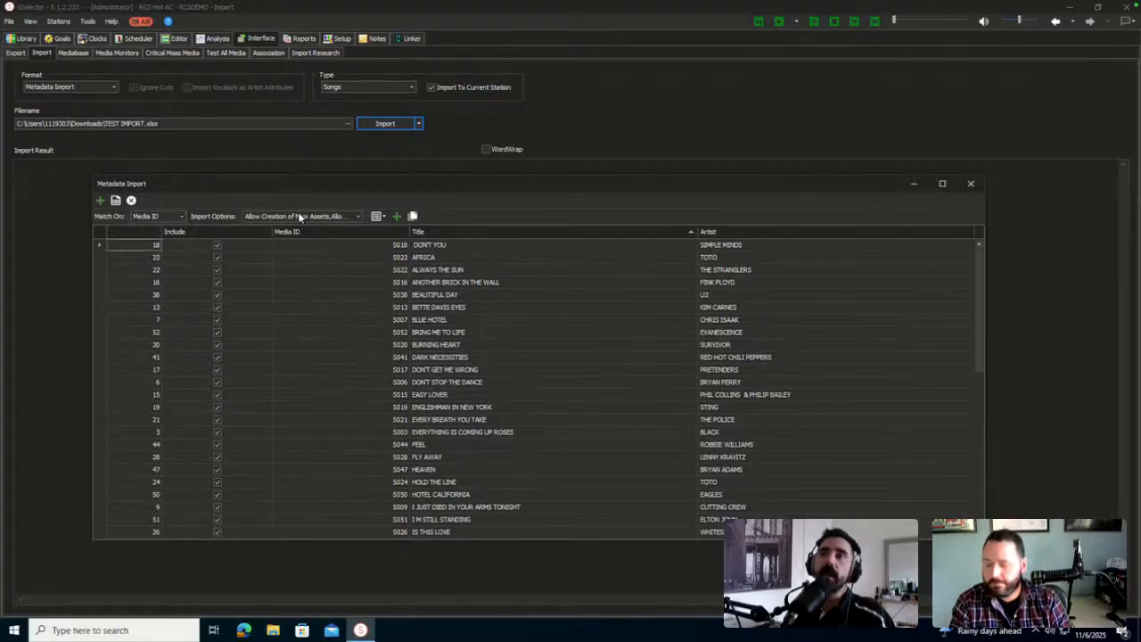
{"action": "left_click", "coordinate": [300, 216]}
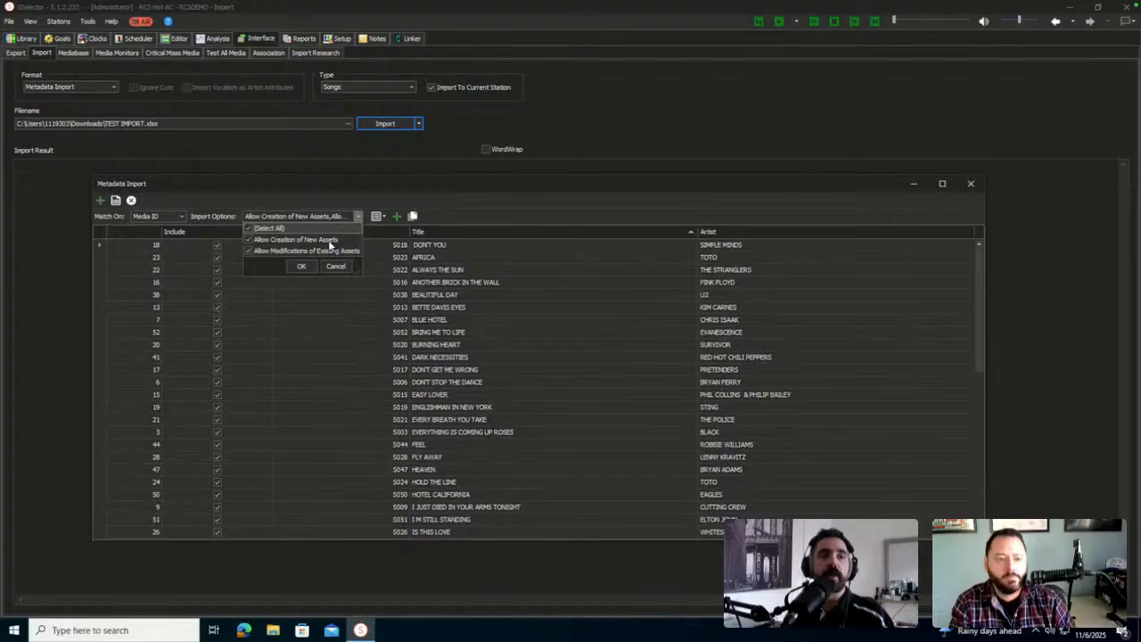
{"action": "left_click", "coordinate": [494, 209]}
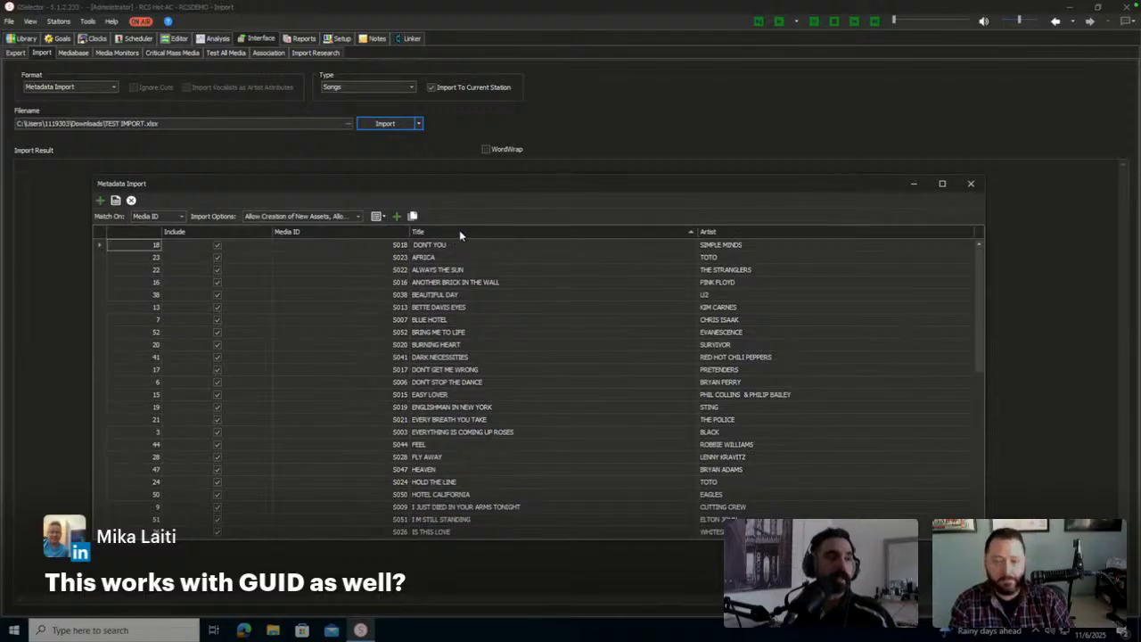
{"action": "right_click", "coordinate": [462, 235]}
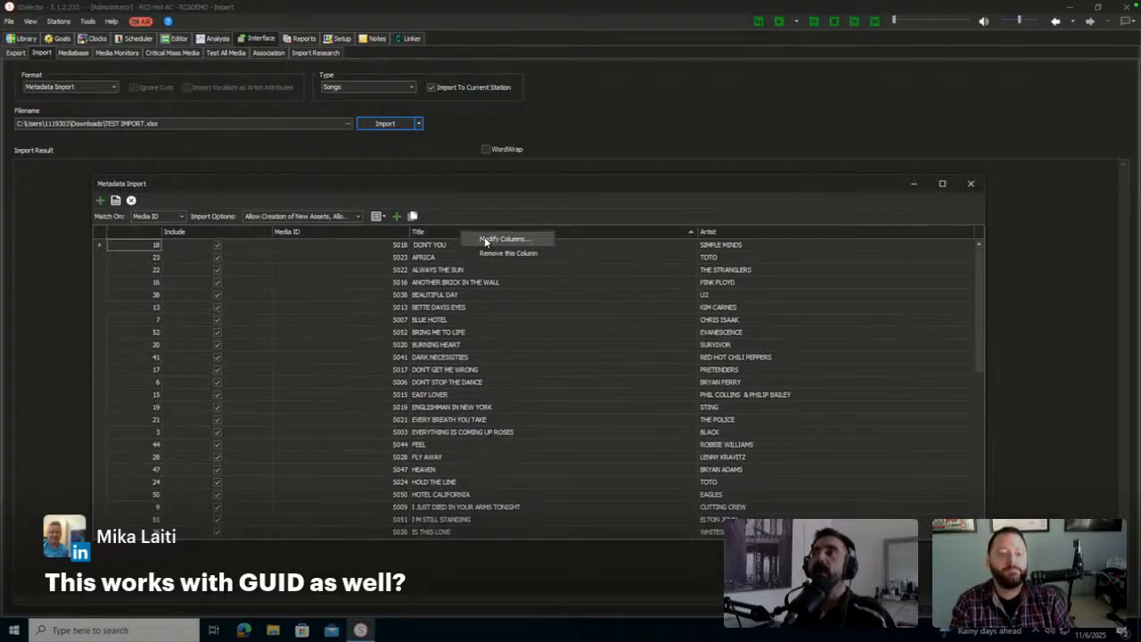
{"action": "left_click", "coordinate": [484, 239]}
{"action": "scroll", "coordinate": [346, 411], "scroll_direction": "down", "scroll_amount": 15}
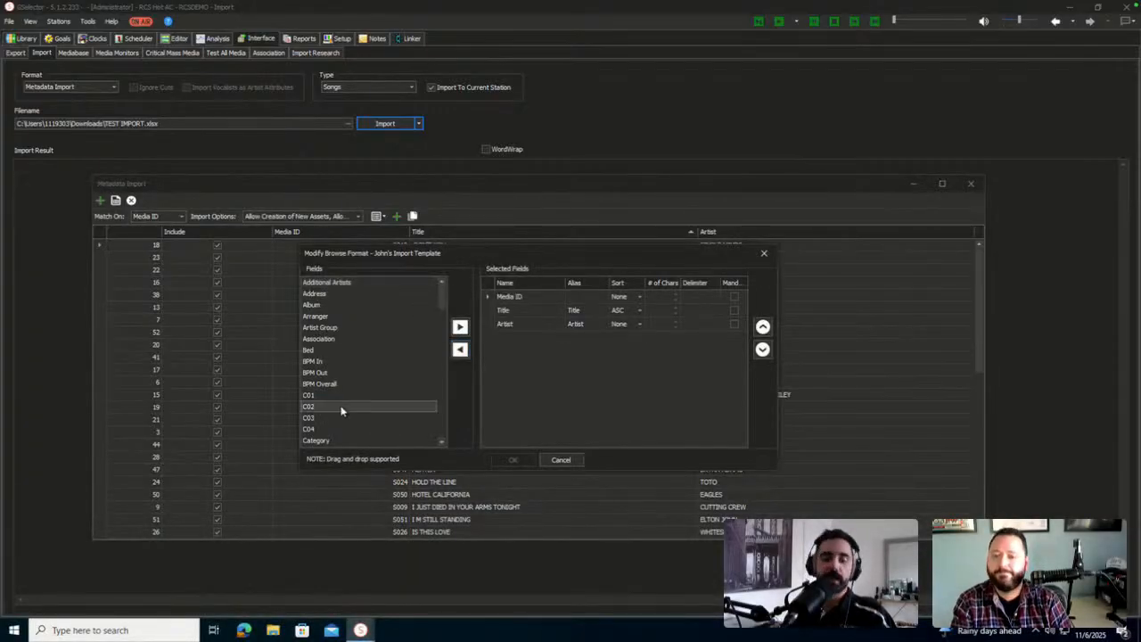
{"action": "scroll", "coordinate": [443, 446], "scroll_direction": "down", "scroll_amount": 1}
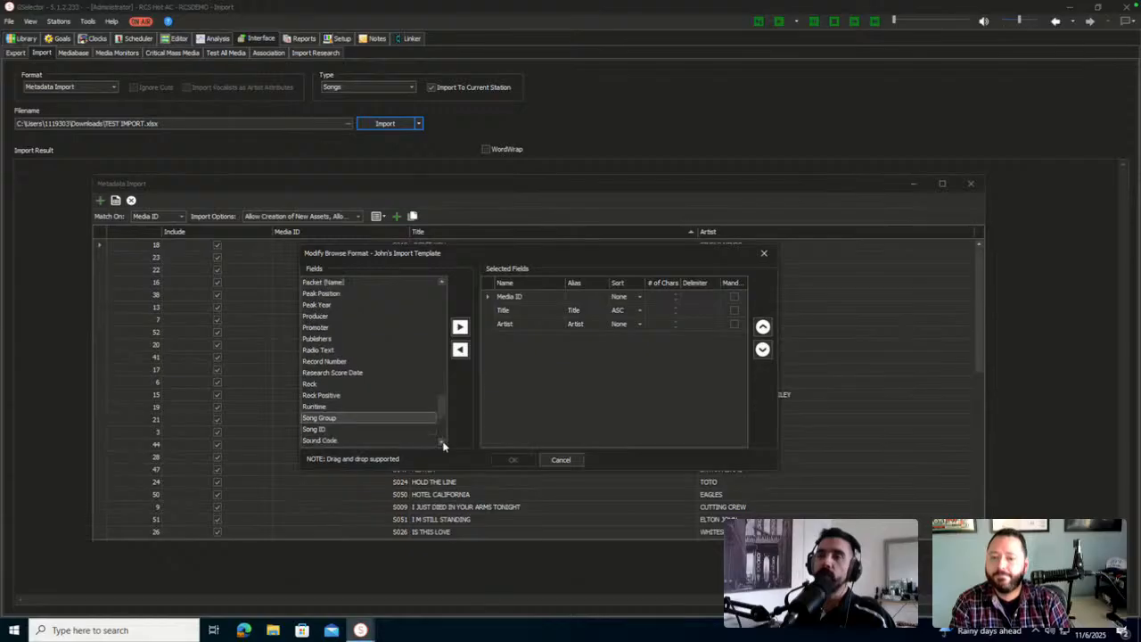
{"action": "left_click", "coordinate": [369, 429]}
{"action": "left_click", "coordinate": [460, 326]}
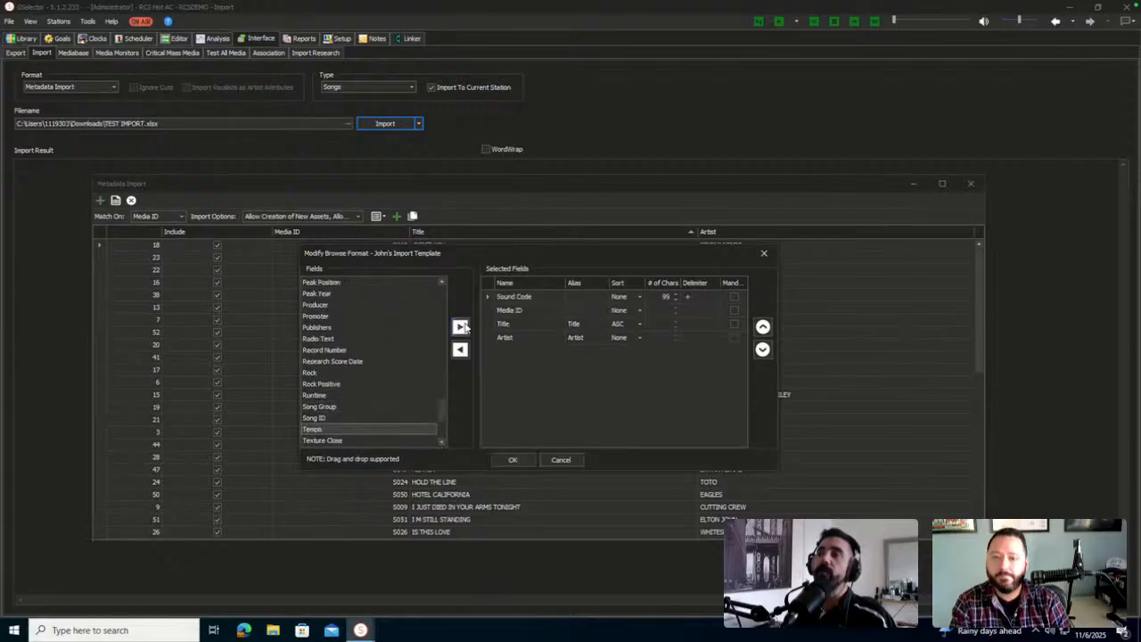
{"action": "left_click", "coordinate": [693, 296]}
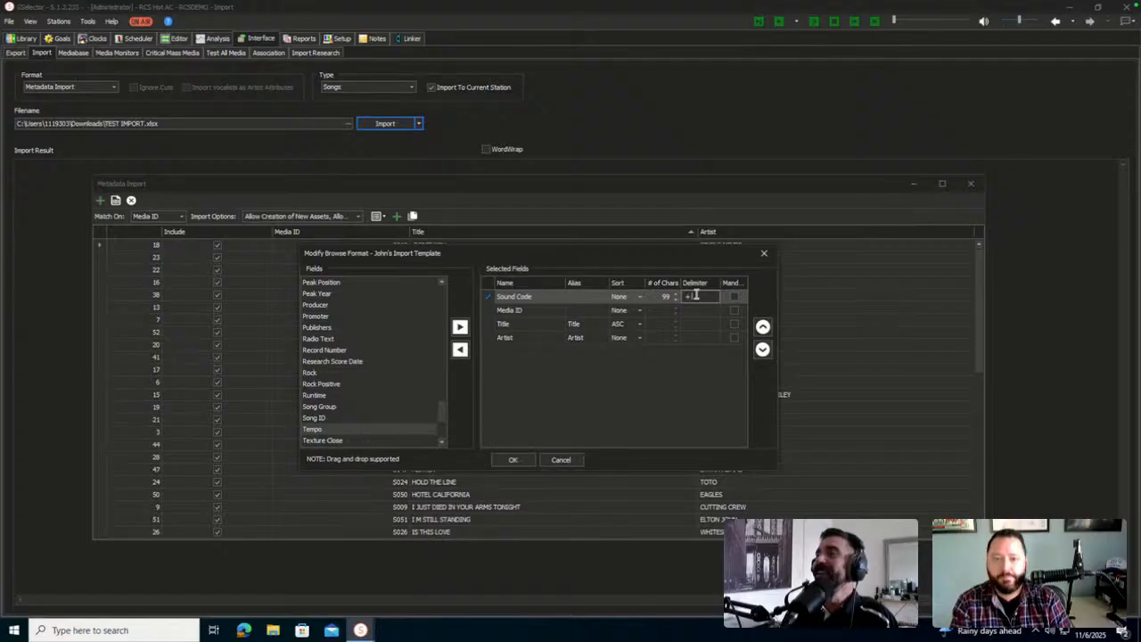
{"action": "left_click_drag", "start_coordinate": [696, 296], "coordinate": [679, 296]}
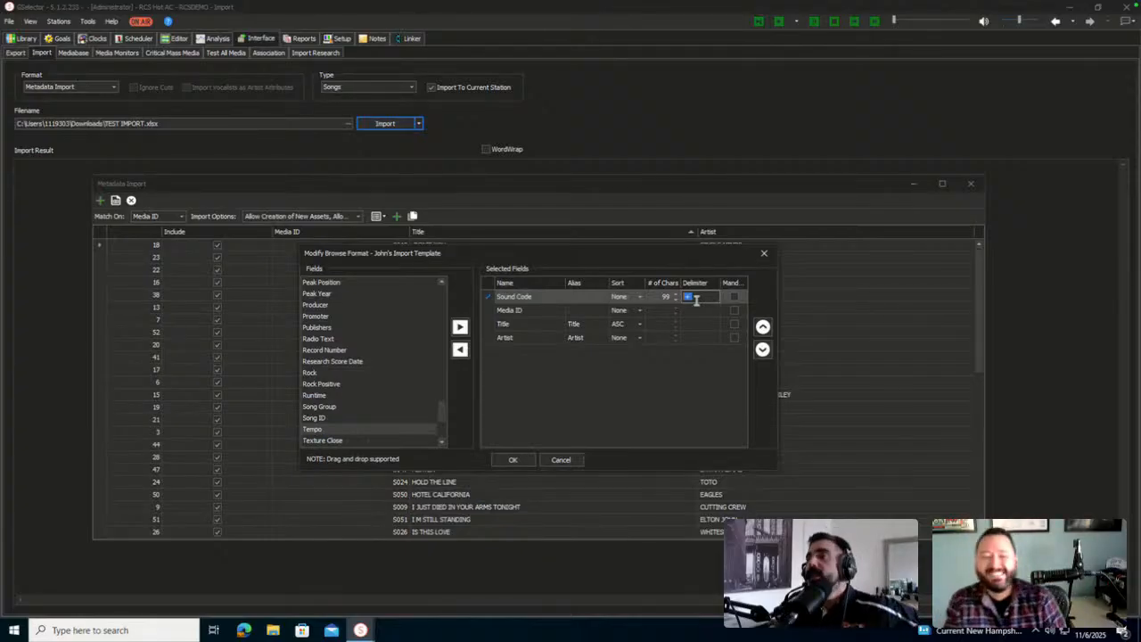
{"action": "left_click", "coordinate": [763, 256]}
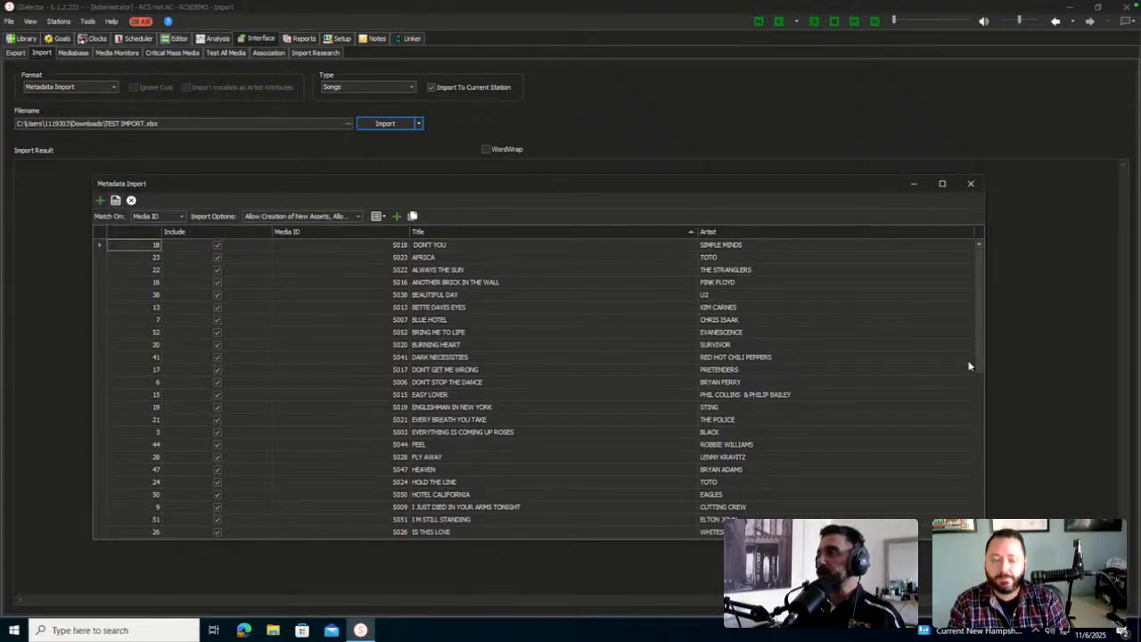
Decline the prompt to start a blank import spreadsheet
{"action": "left_click_drag", "start_coordinate": [978, 362], "coordinate": [999, 543]}
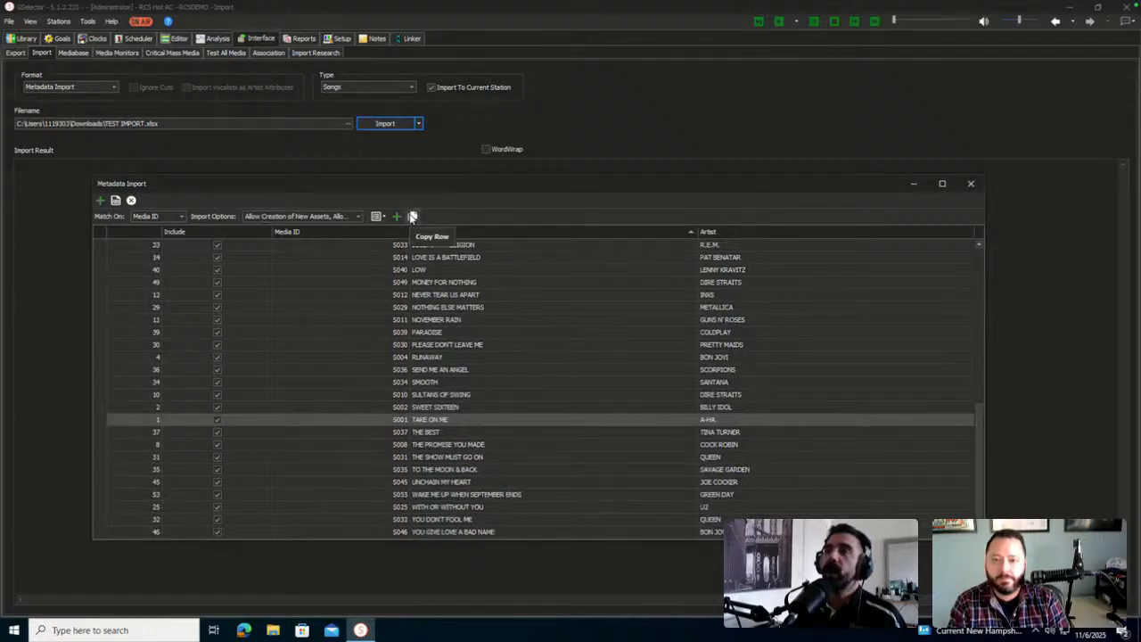
{"action": "left_click", "coordinate": [101, 201]}
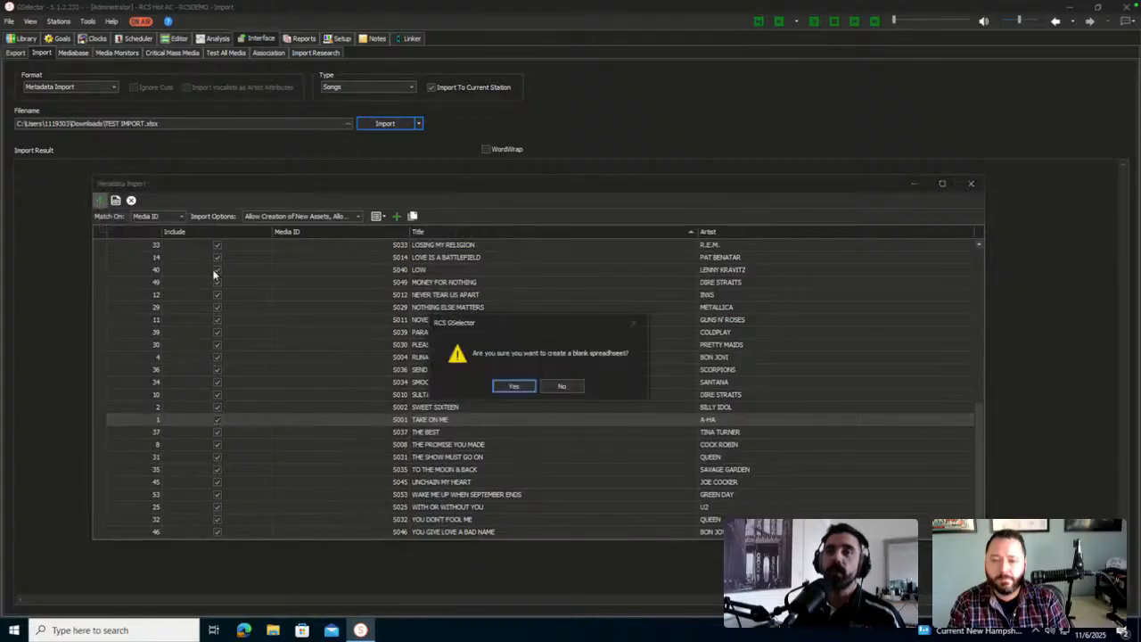
{"action": "left_click", "coordinate": [564, 385]}
Add one new row after row 53 and sort the grid by row number
{"action": "right_click", "coordinate": [486, 496]}
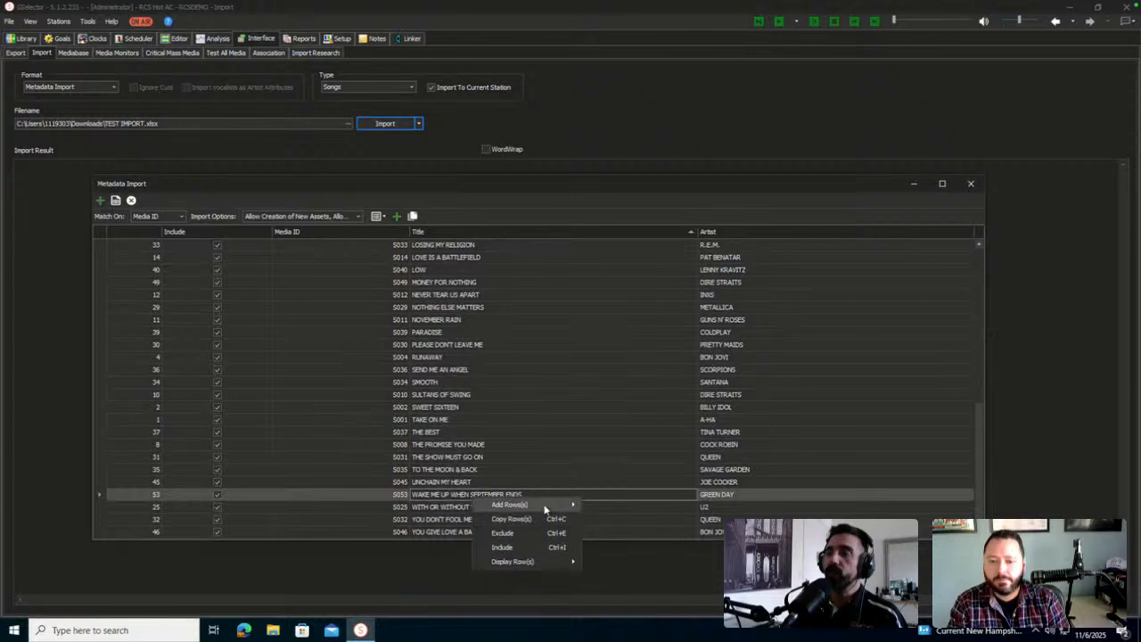
{"action": "mouse_move", "coordinate": [546, 507]}
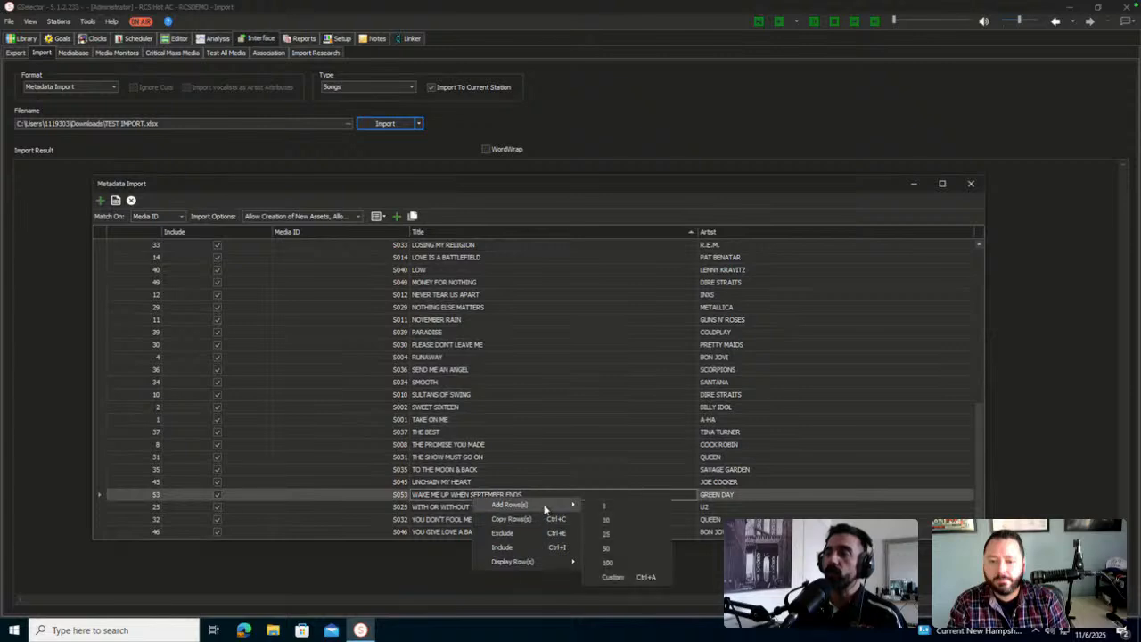
{"action": "left_click", "coordinate": [623, 509]}
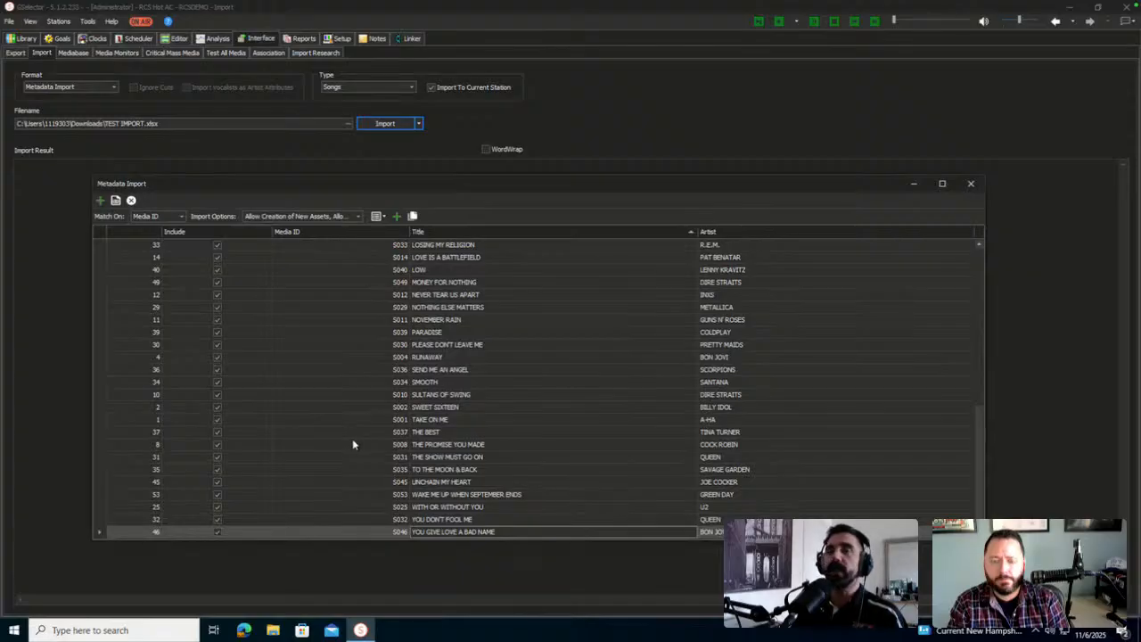
{"action": "scroll", "coordinate": [372, 438], "scroll_direction": "up", "scroll_amount": 10}
{"action": "left_click", "coordinate": [150, 233]}
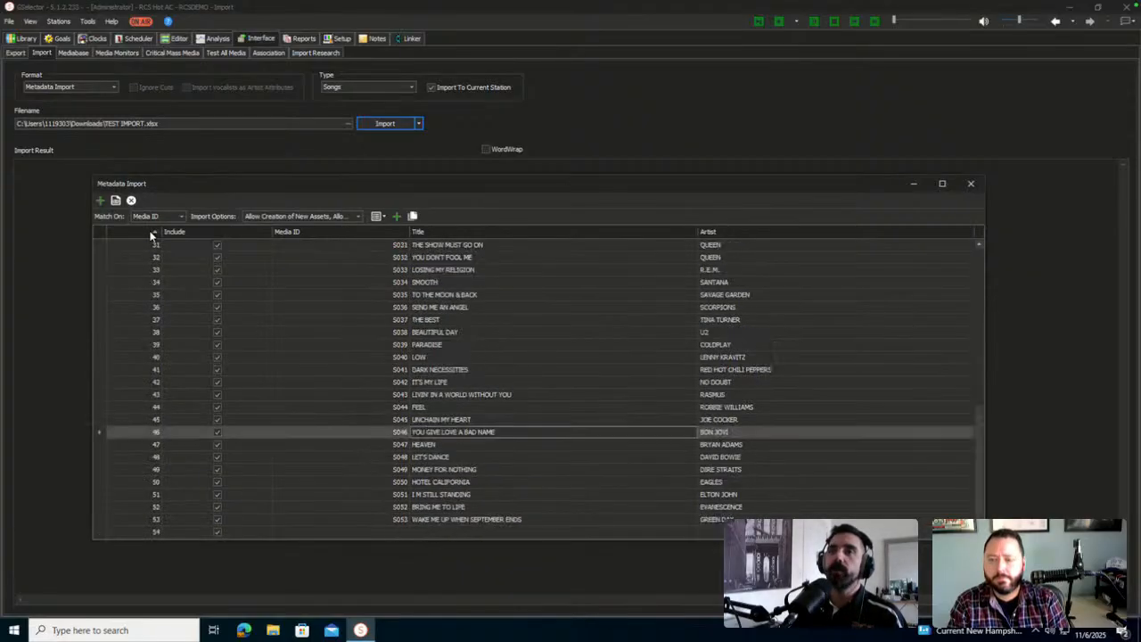
{"action": "left_click", "coordinate": [446, 534]}
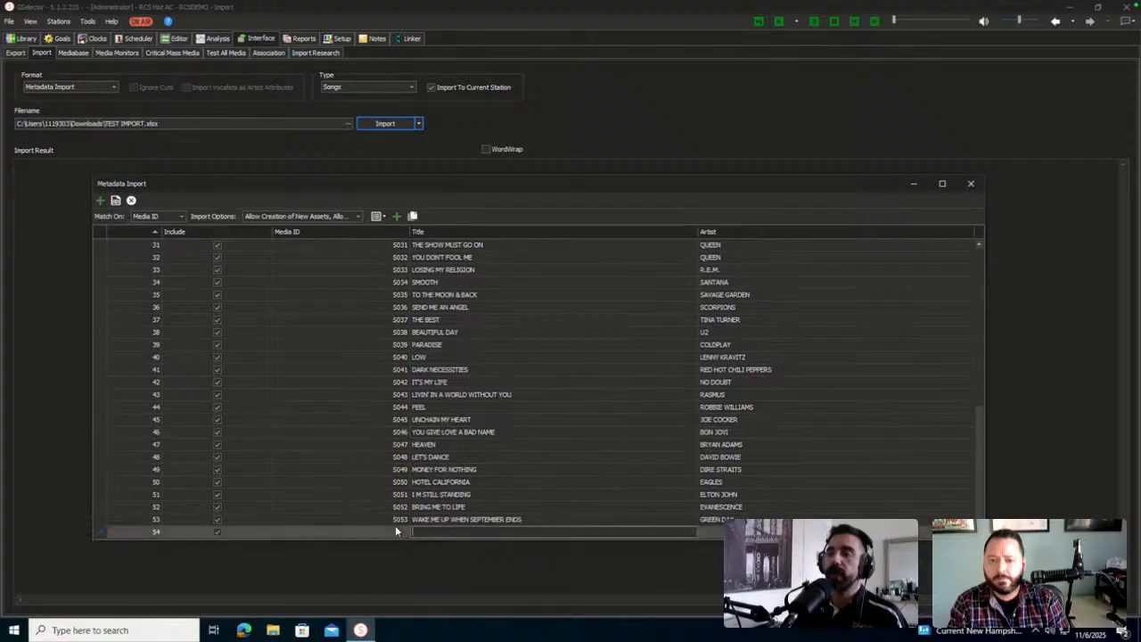
Enter a sample title and artist into new row 54
{"action": "left_click", "coordinate": [395, 527]}
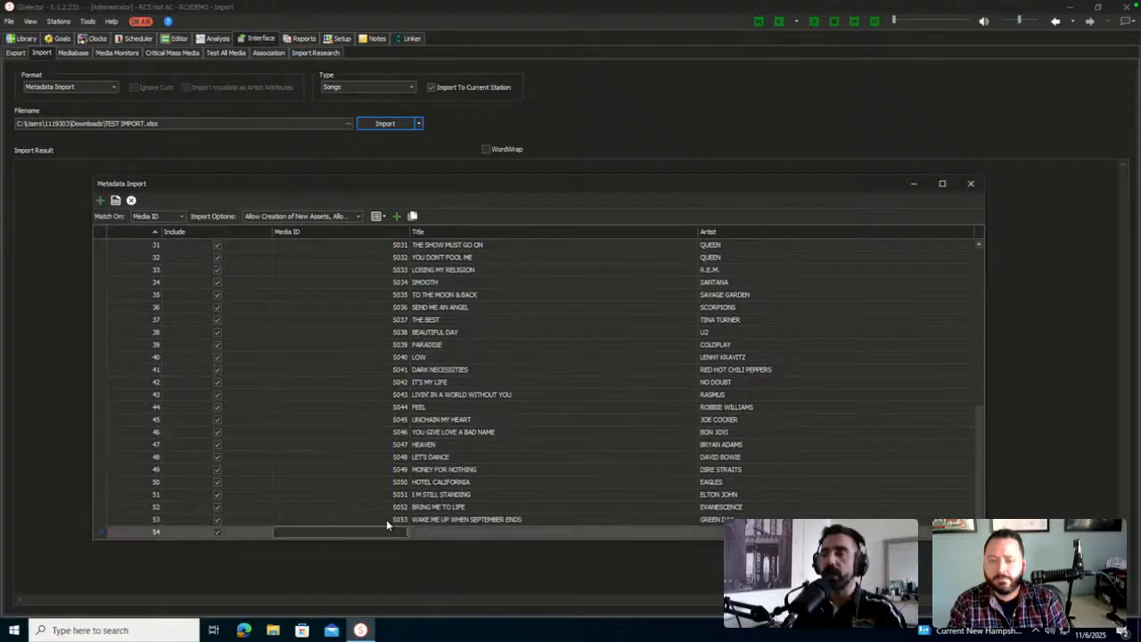
{"action": "key", "text": "Tab"}
{"action": "type", "text": "John's Title"}
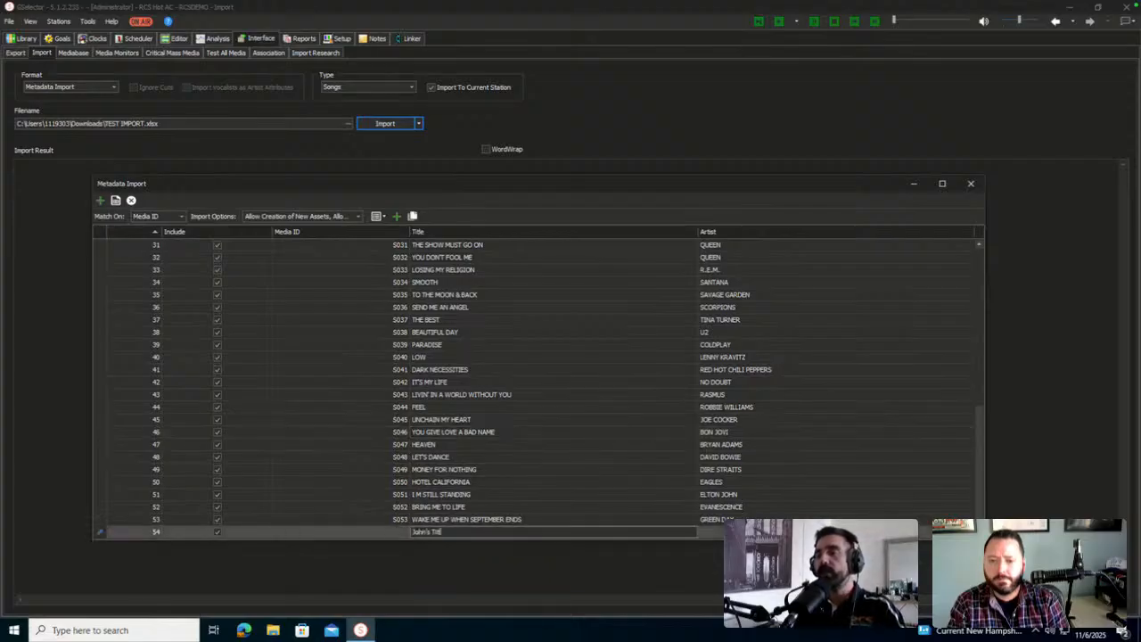
{"action": "key", "text": "Tab"}
{"action": "type", "text": "John's A"}
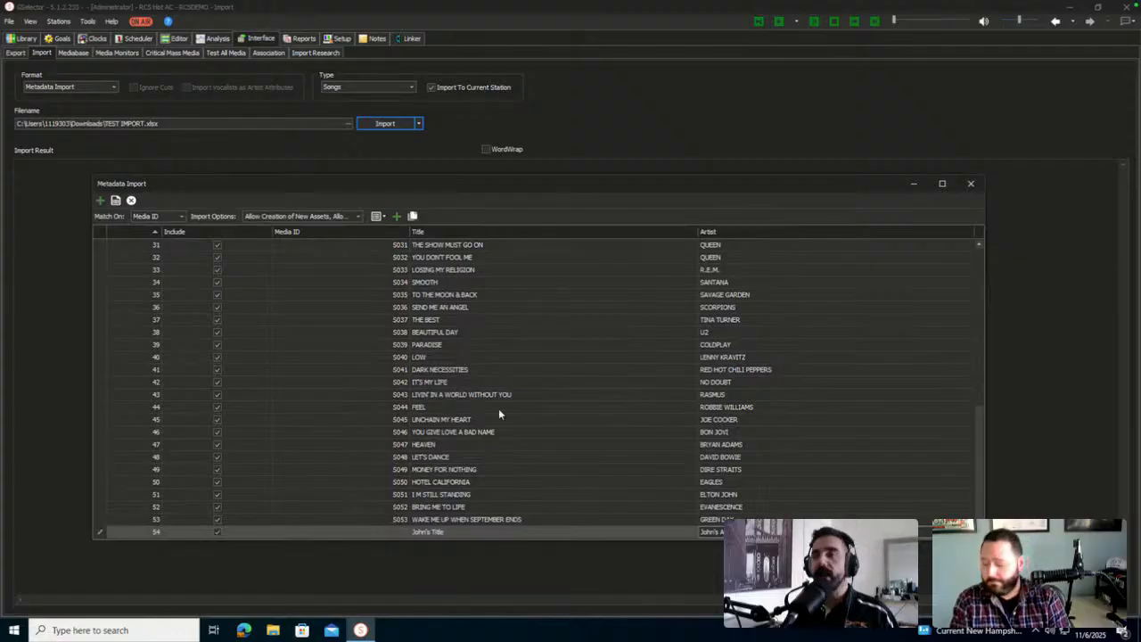
Rename the BEAUTIFUL DAY title to BEAUTIFUL DAYS
{"action": "left_click", "coordinate": [526, 394]}
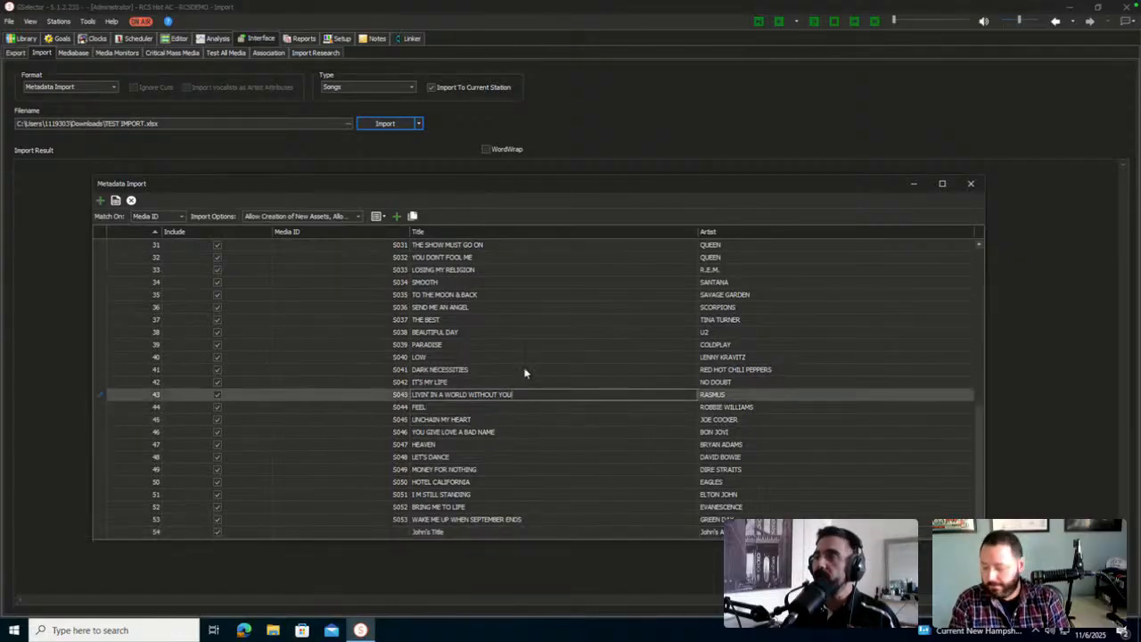
{"action": "left_click", "coordinate": [524, 333]}
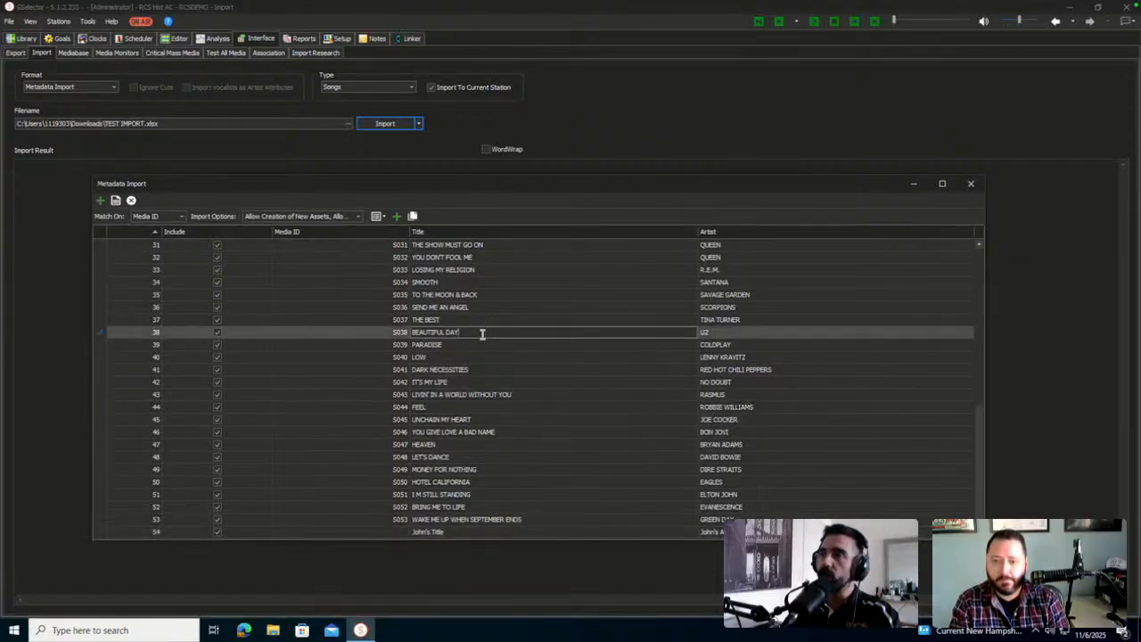
{"action": "type", "text": "S"}
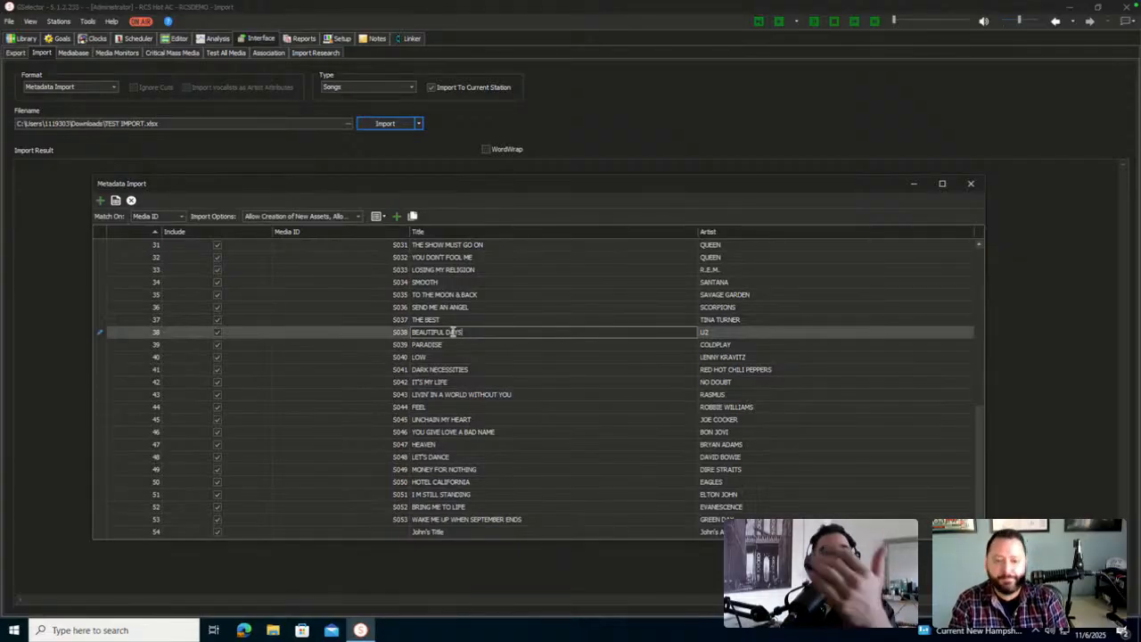
{"action": "left_click", "coordinate": [762, 347]}
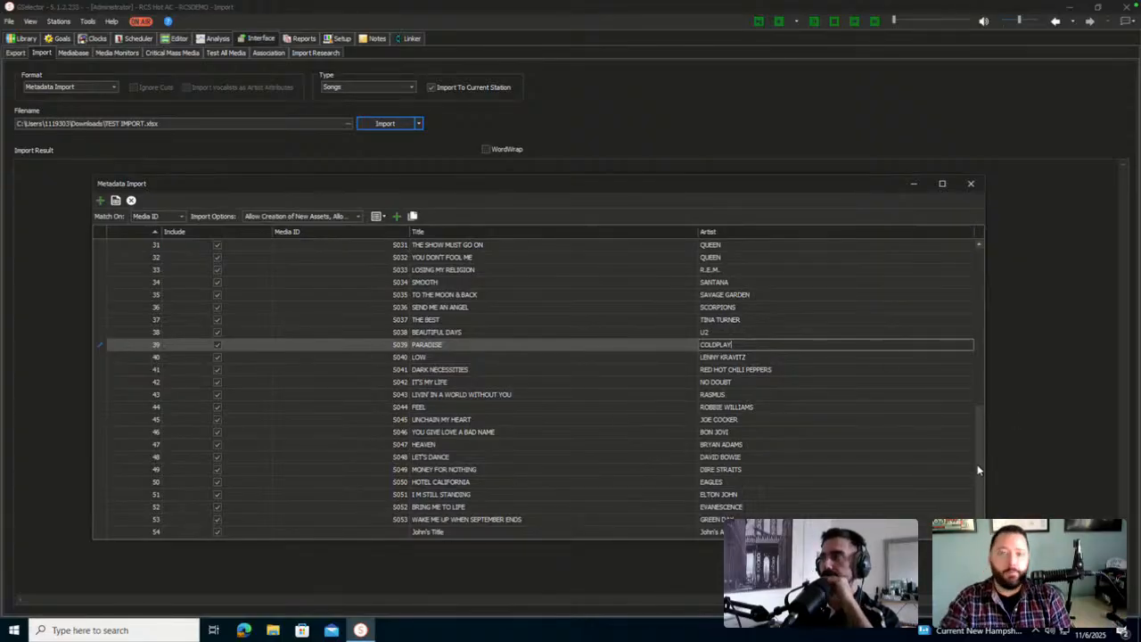
{"action": "left_click_drag", "start_coordinate": [981, 468], "coordinate": [979, 286]}
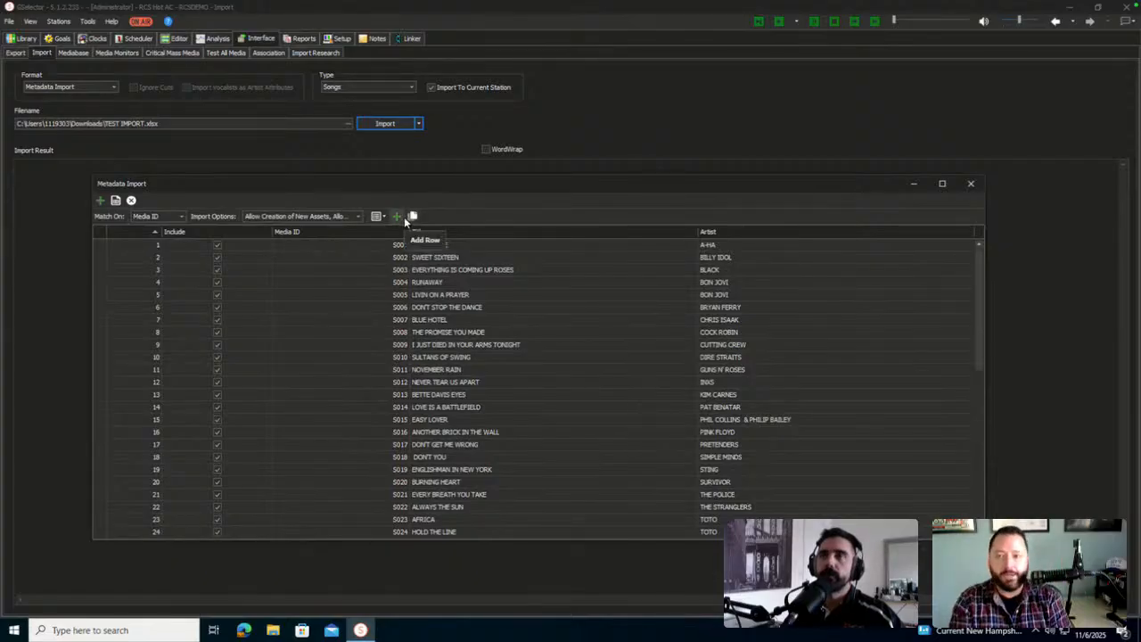
{"action": "left_click", "coordinate": [521, 407]}
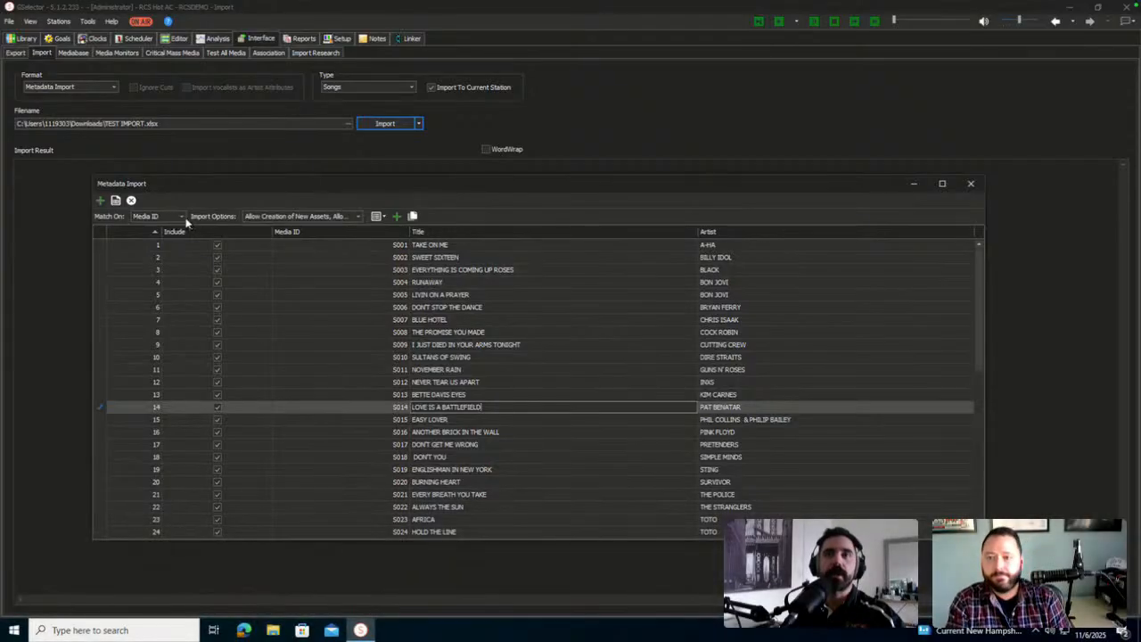
Review the Match On fields and uncheck Allow Creation of New Assets in Import Options
{"action": "left_click", "coordinate": [182, 216]}
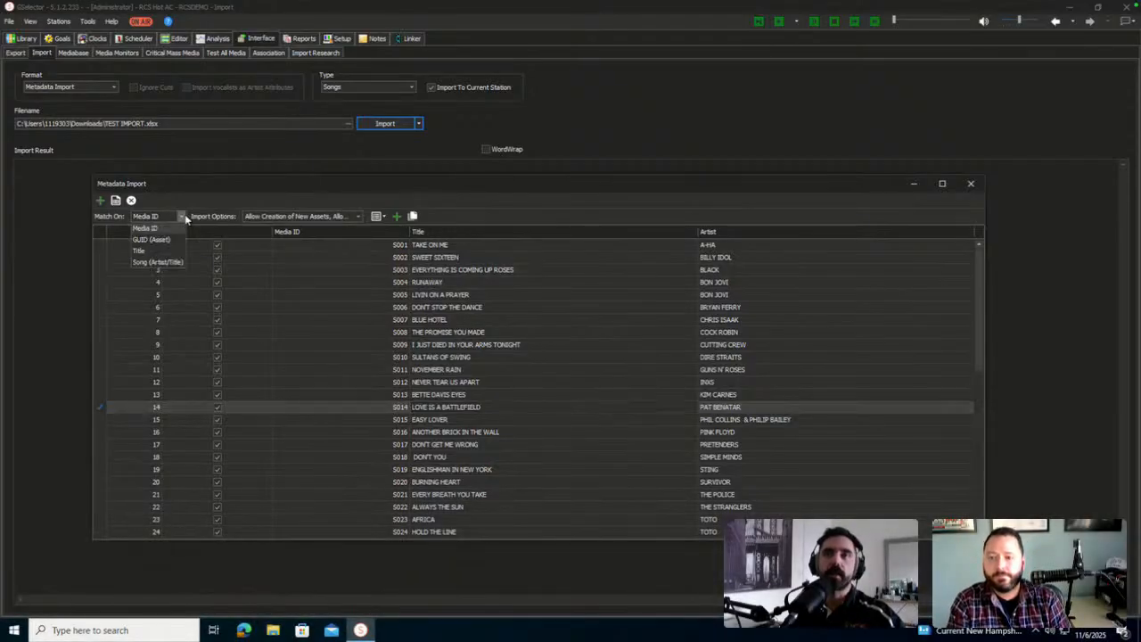
{"action": "left_click", "coordinate": [323, 217]}
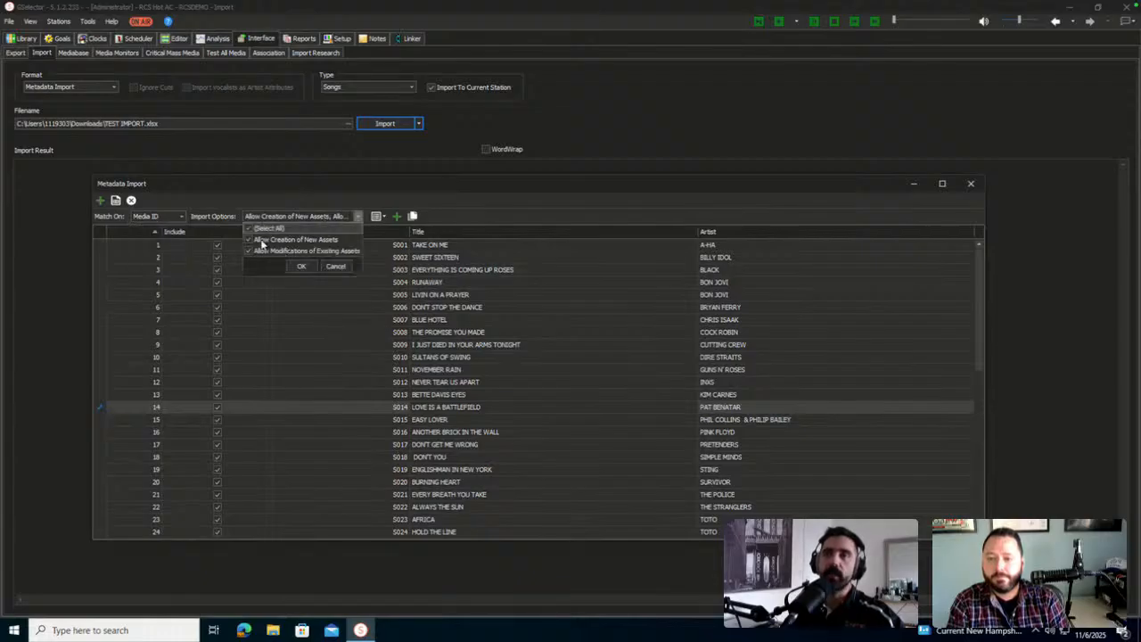
{"action": "left_click", "coordinate": [250, 240]}
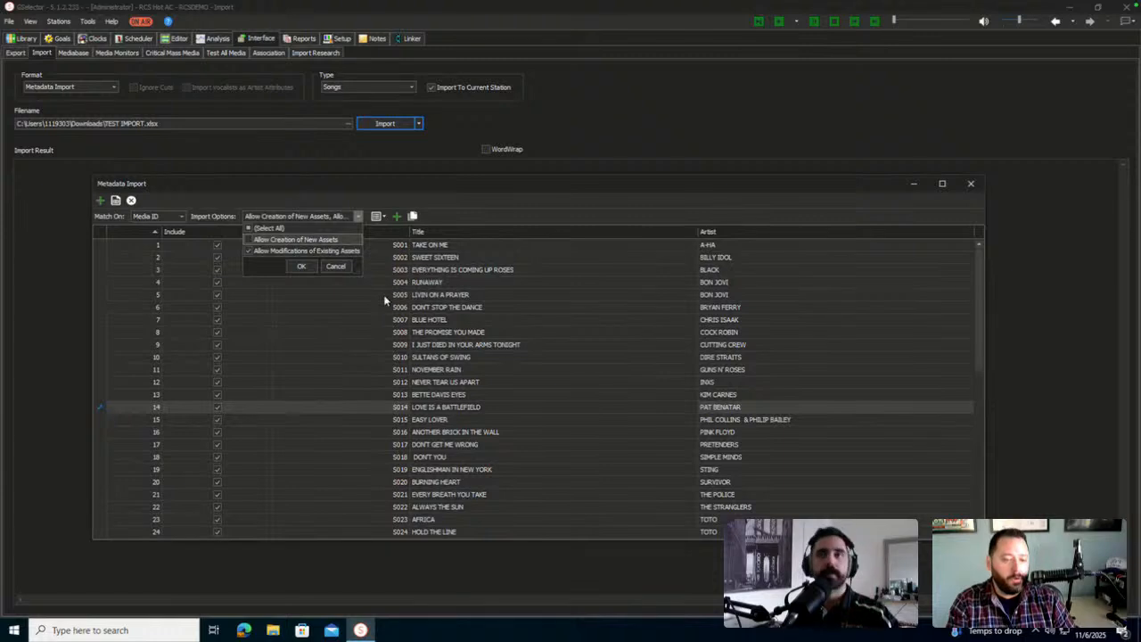
Confirm the import options with only Allow Modifications of Existing Assets checked
{"action": "left_click", "coordinate": [537, 186]}
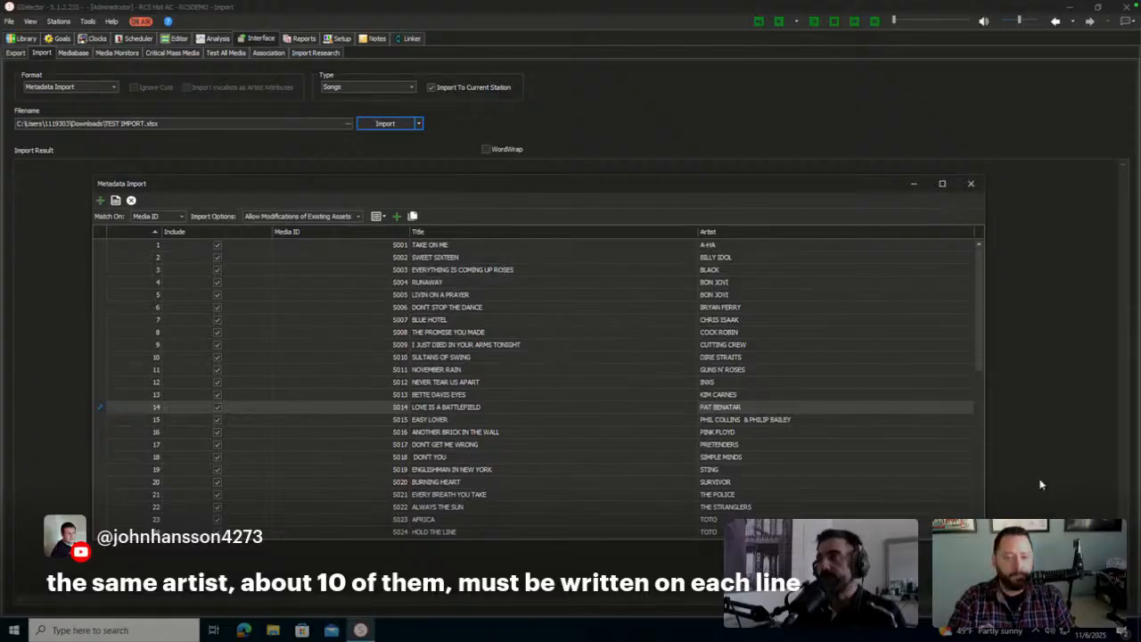
Inspect row 16's Pink Floyd artist cell and reopen the Import Options checklist
{"action": "left_click", "coordinate": [755, 433]}
{"action": "left_click", "coordinate": [748, 430]}
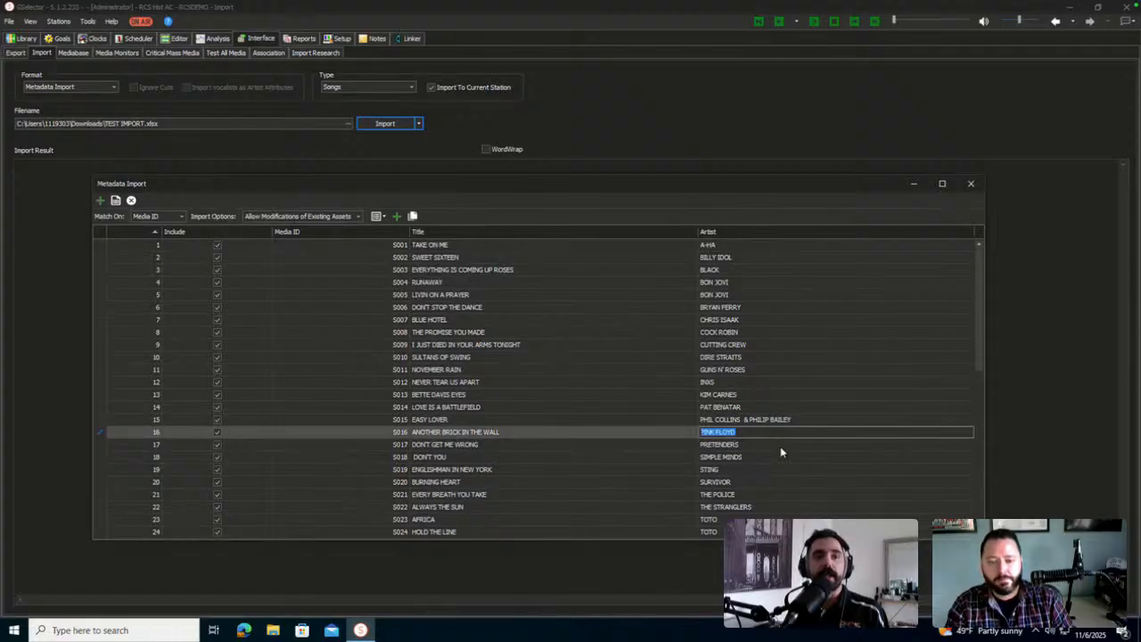
{"action": "left_click", "coordinate": [322, 214]}
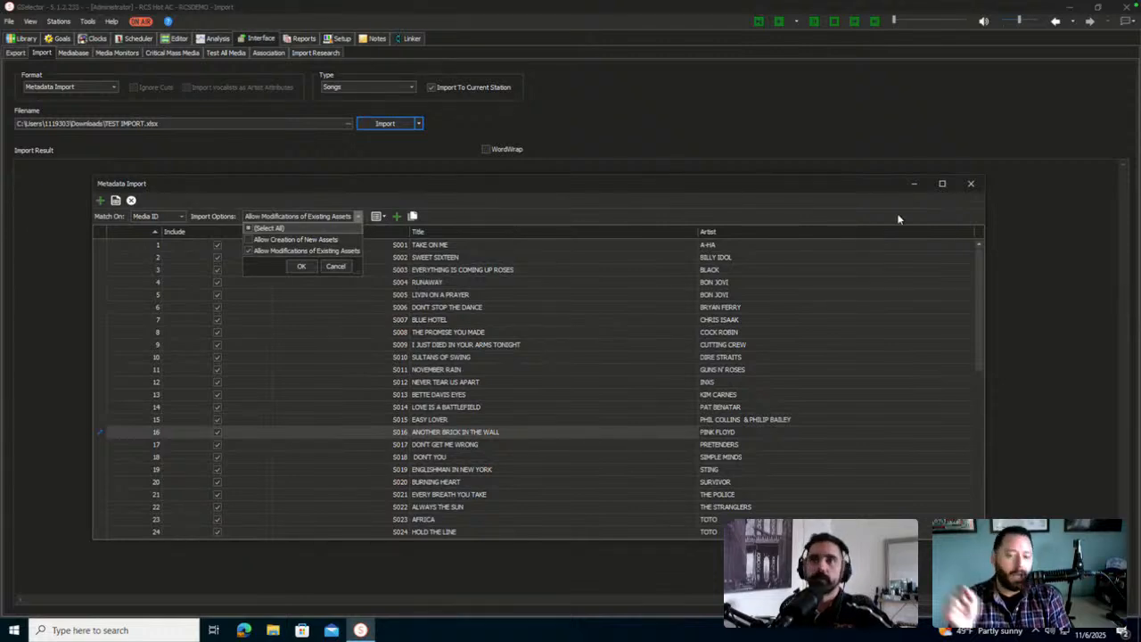
Dismiss the Import Options list, review the last preview rows, and close the Metadata Import preview
{"action": "left_click", "coordinate": [574, 219]}
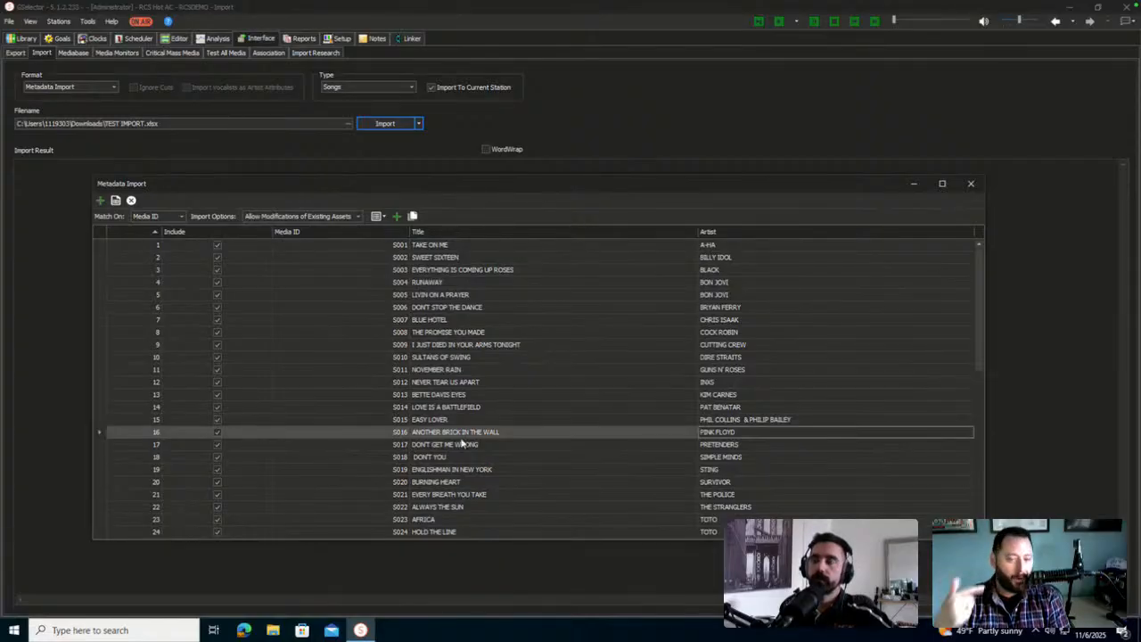
{"action": "scroll", "coordinate": [463, 449], "scroll_direction": "down", "scroll_amount": 10}
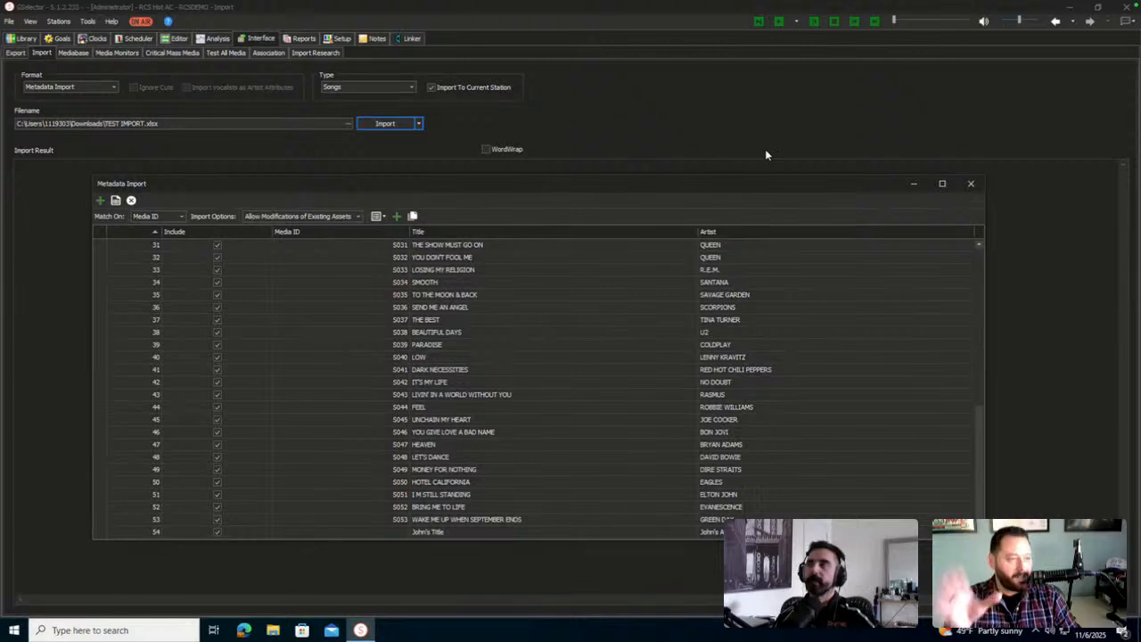
{"action": "left_click", "coordinate": [975, 184]}
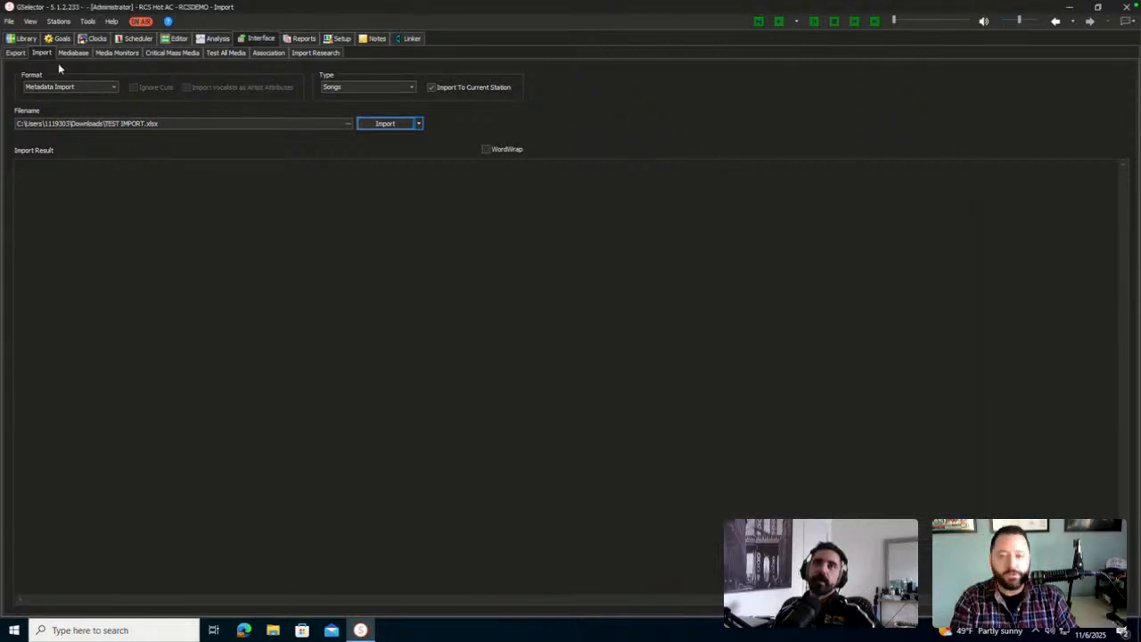
Return to the Library song list and widen its Active column
{"action": "left_click", "coordinate": [30, 39]}
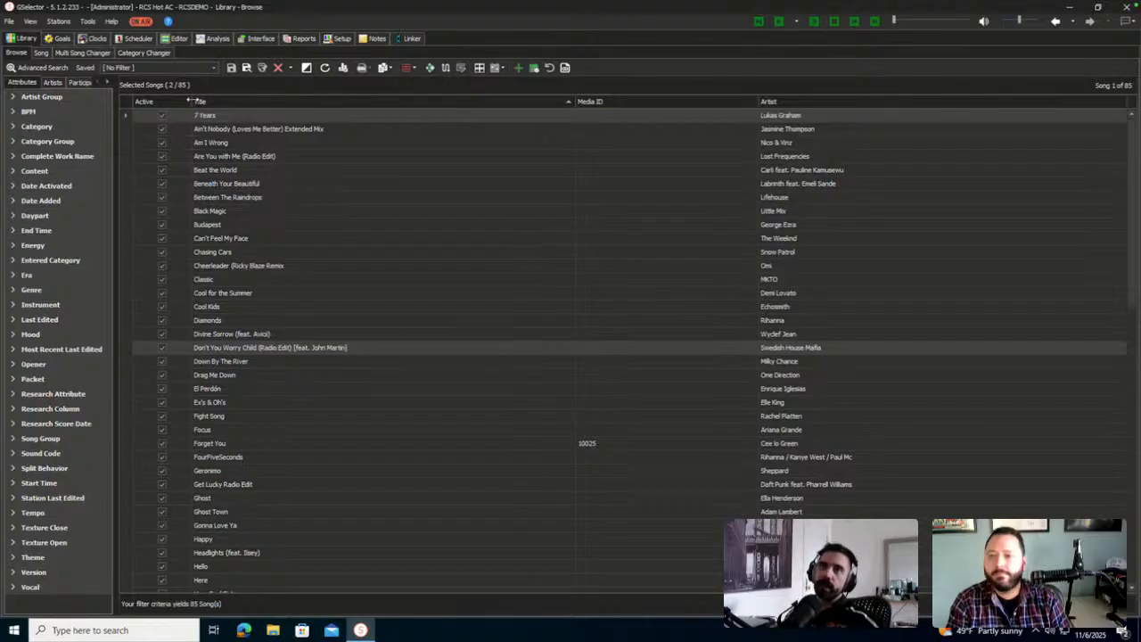
{"action": "left_click_drag", "start_coordinate": [189, 101], "coordinate": [260, 106]}
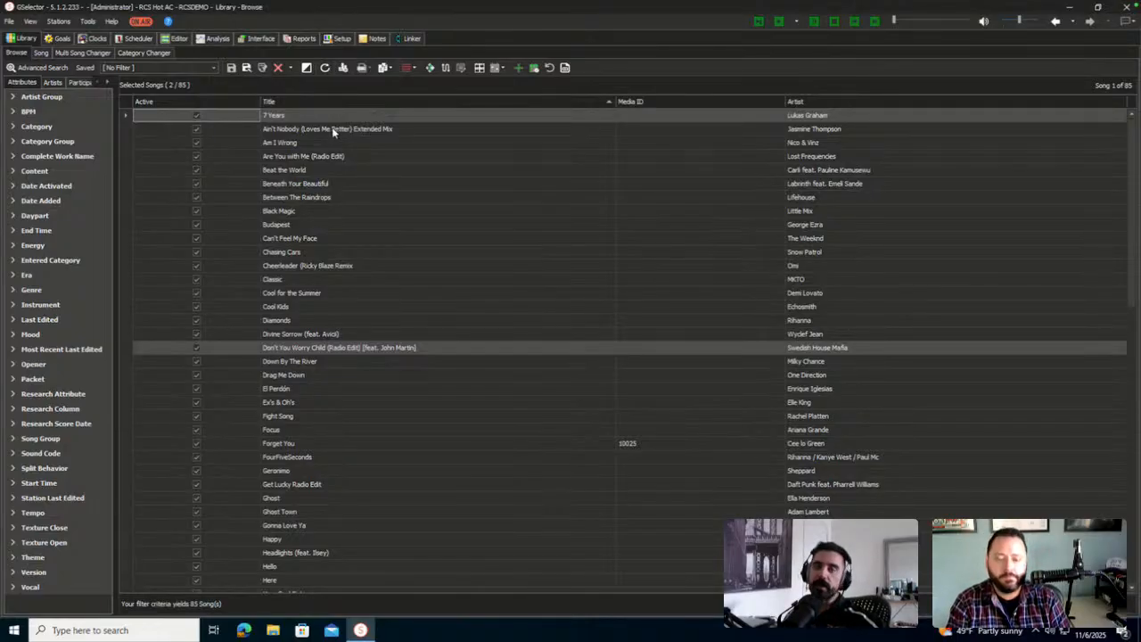
Add the Active Stations field to the Library list's displayed columns via Modify Columns
{"action": "right_click", "coordinate": [321, 101]}
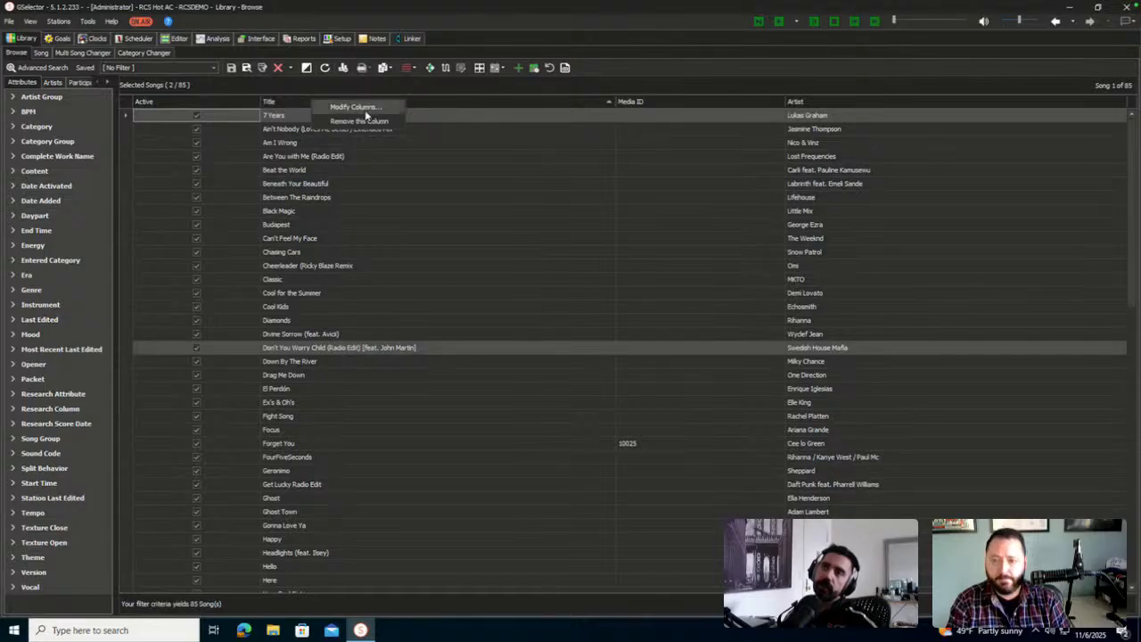
{"action": "left_click", "coordinate": [364, 108]}
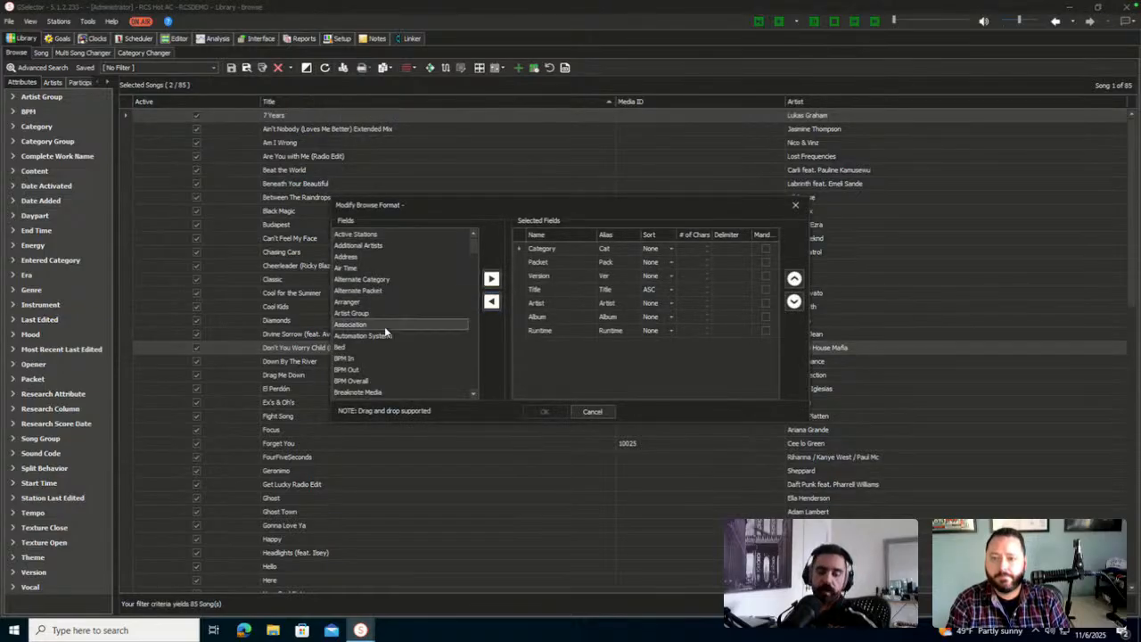
{"action": "key", "text": "s"}
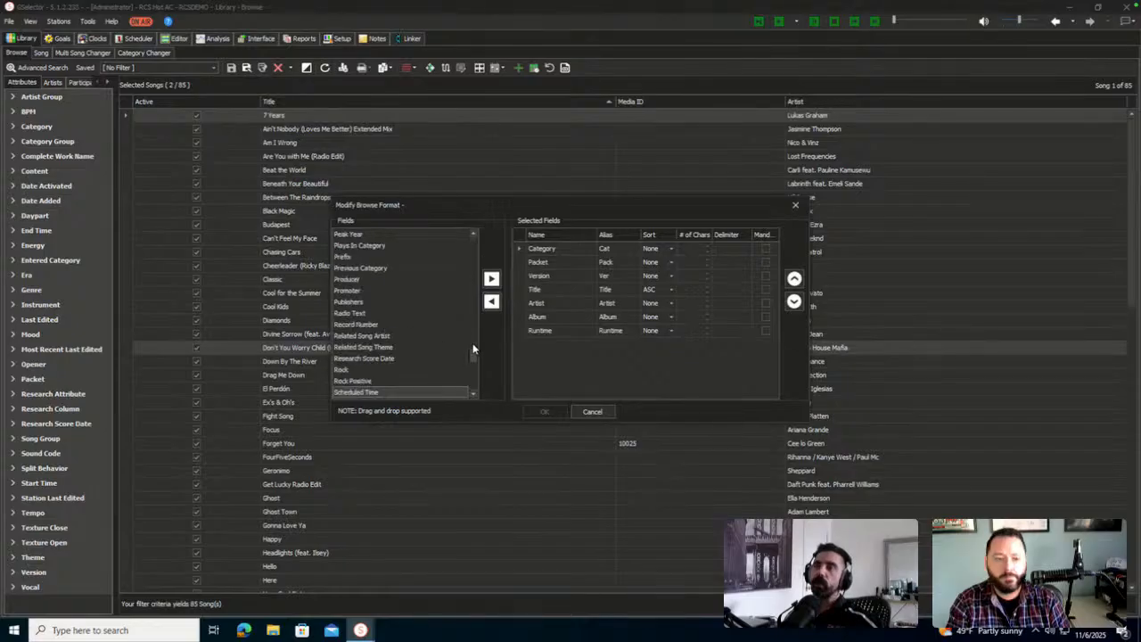
{"action": "left_click_drag", "start_coordinate": [473, 348], "coordinate": [473, 239]}
{"action": "key", "text": "a"}
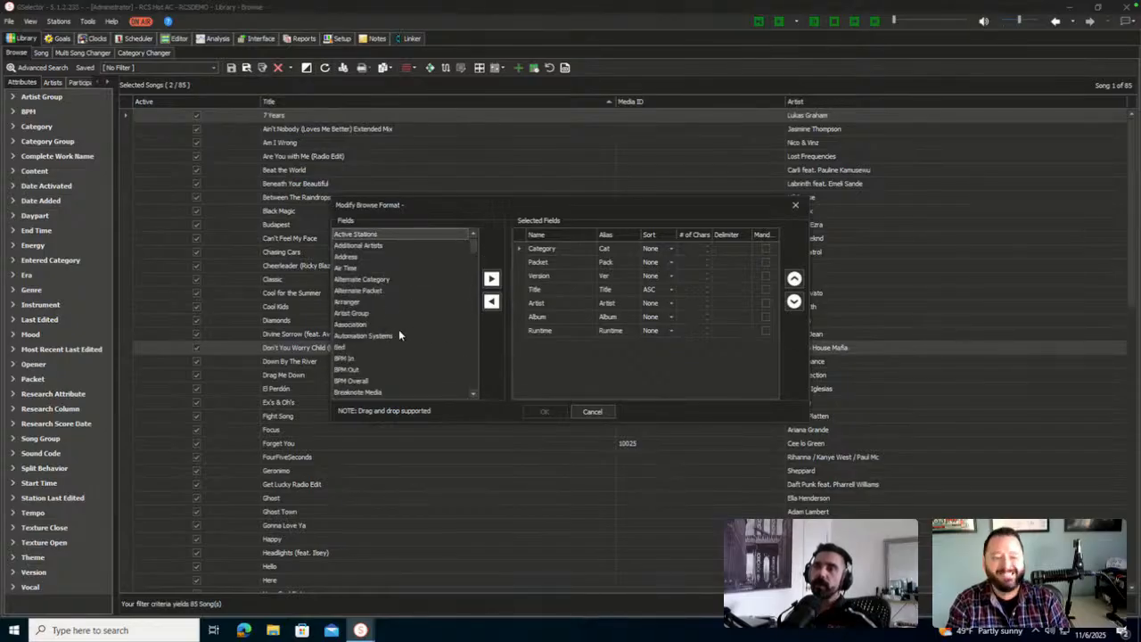
{"action": "key", "text": "a"}
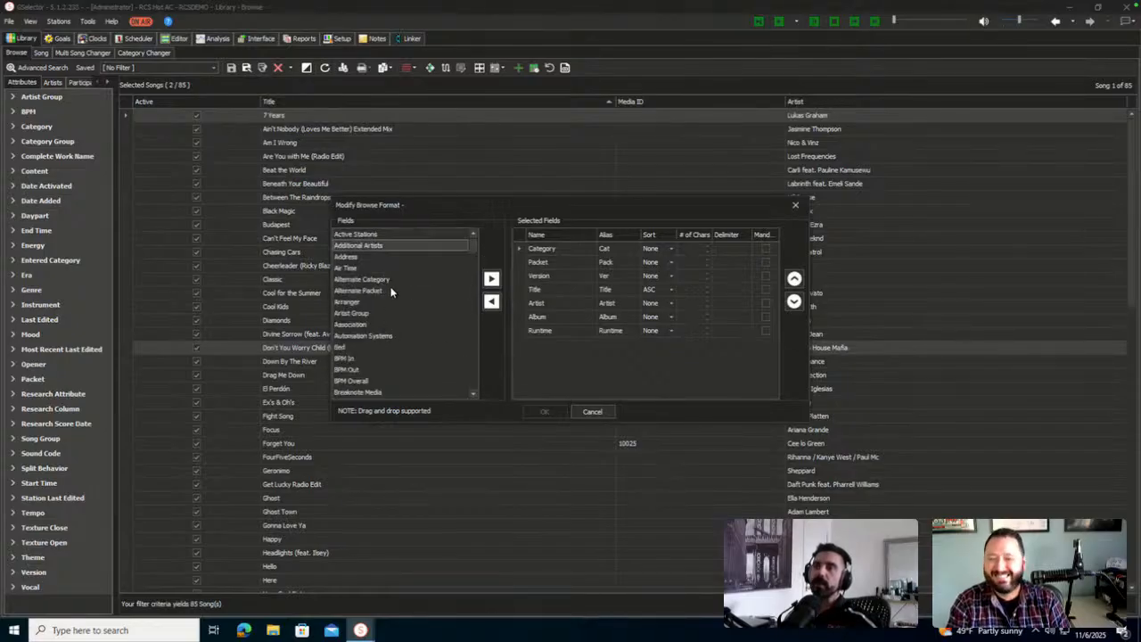
{"action": "left_click", "coordinate": [382, 235]}
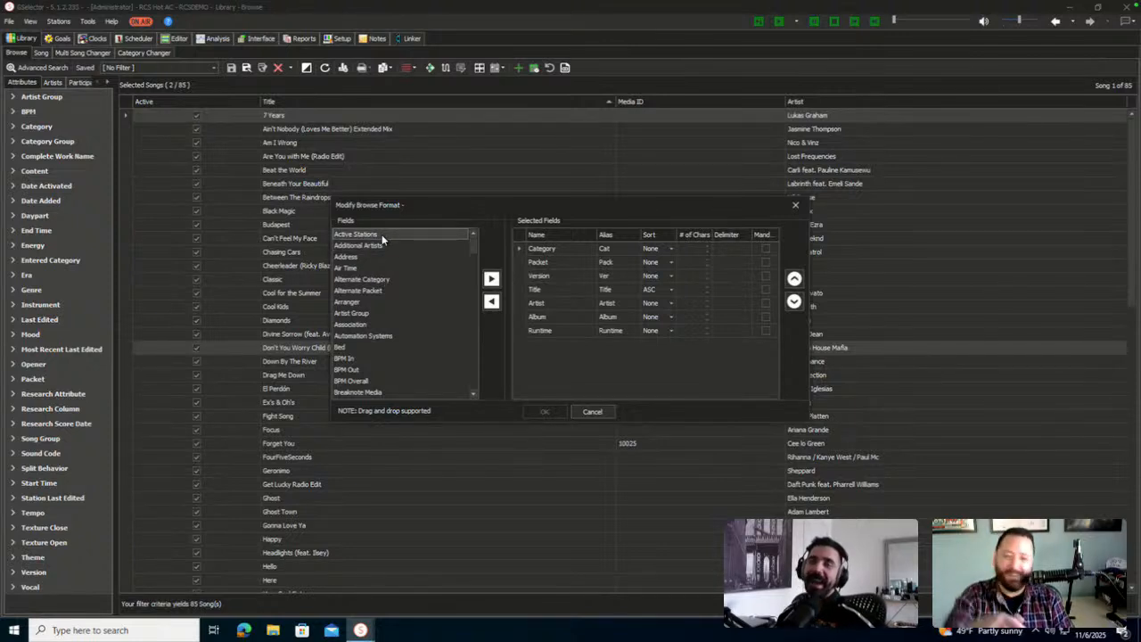
{"action": "left_click", "coordinate": [492, 279]}
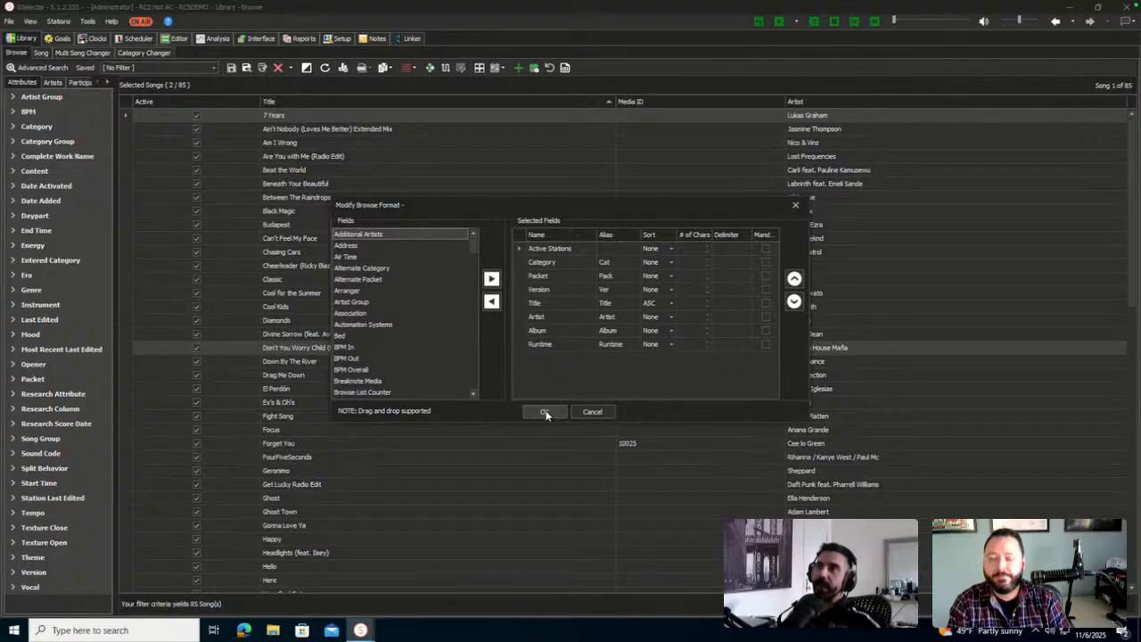
{"action": "left_click", "coordinate": [546, 413]}
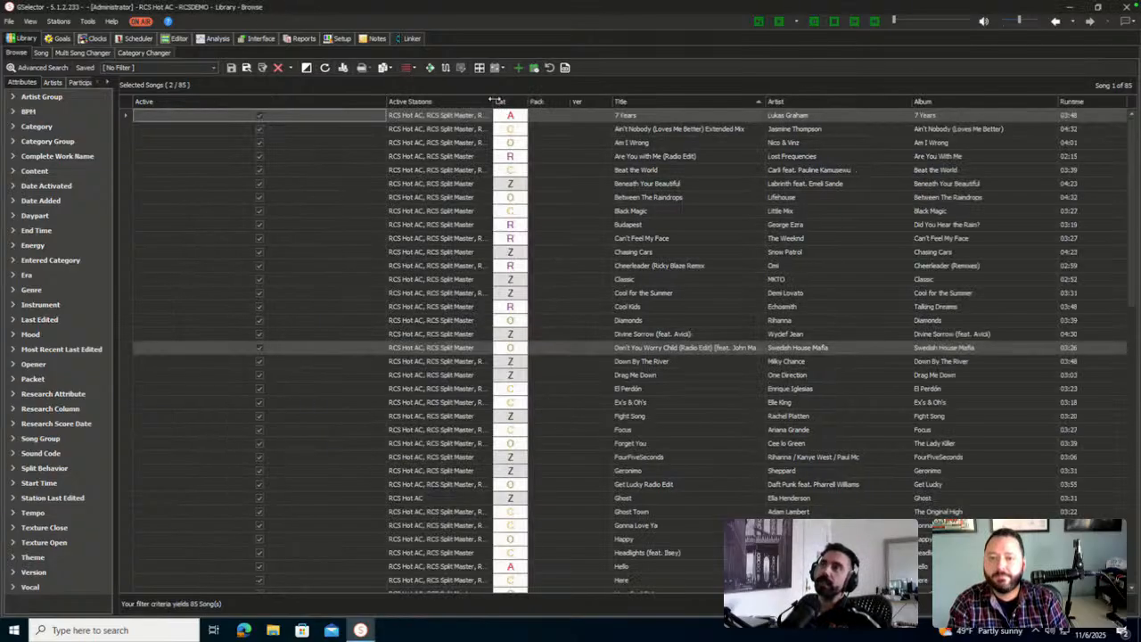
Widen the Active Stations column and narrow the Active column so station entries read fully
{"action": "left_click_drag", "start_coordinate": [494, 104], "coordinate": [611, 104]}
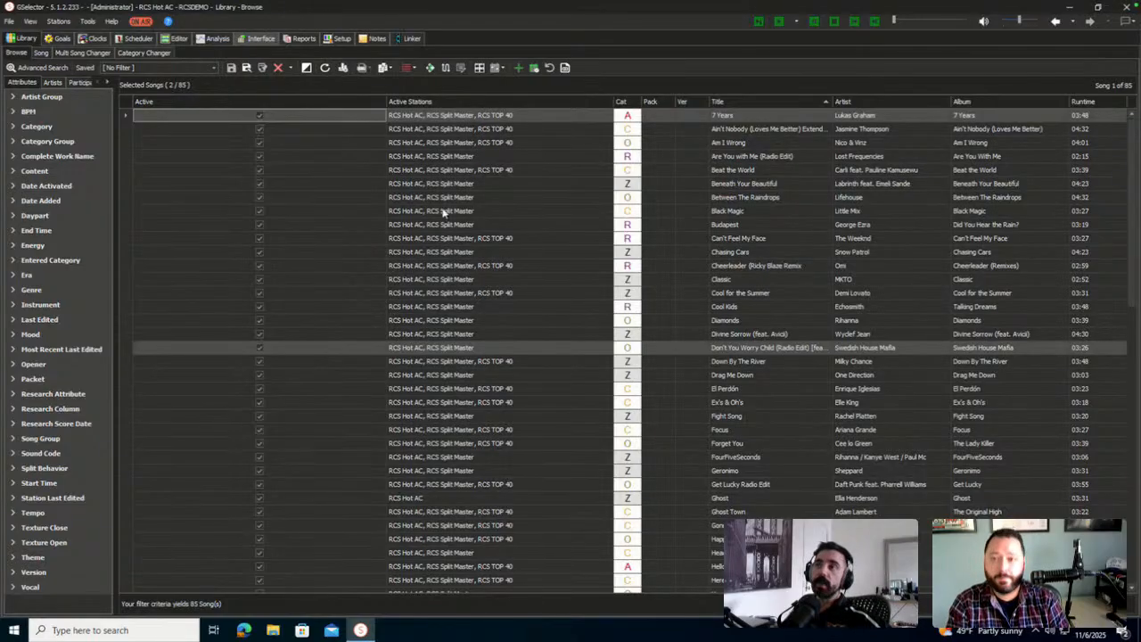
{"action": "left_click_drag", "start_coordinate": [390, 105], "coordinate": [203, 114]}
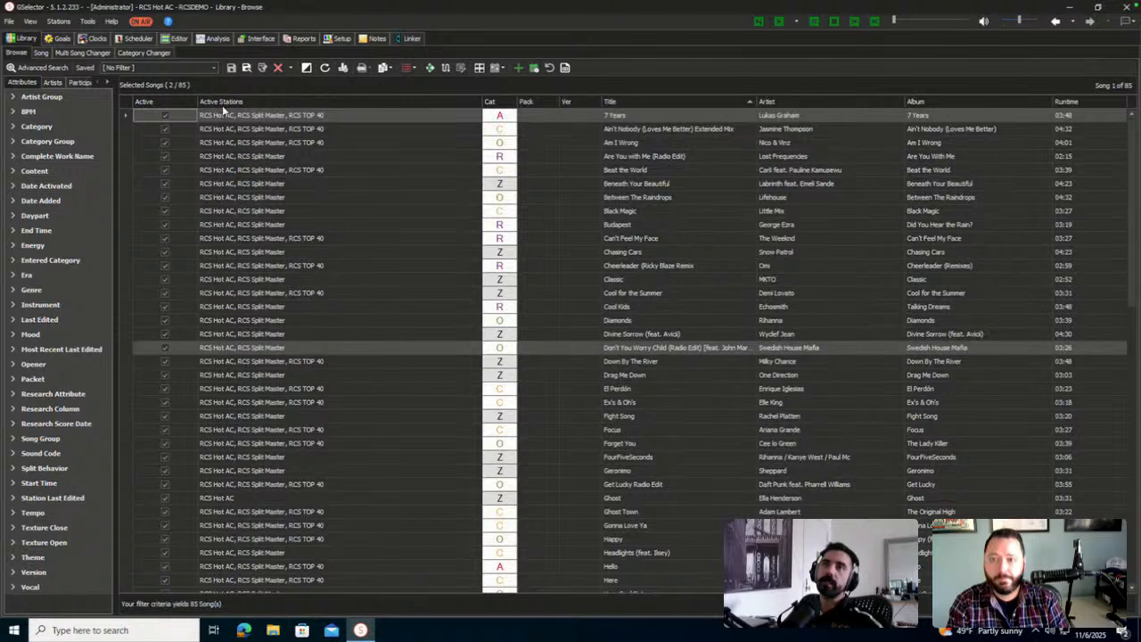
{"action": "right_click", "coordinate": [334, 104]}
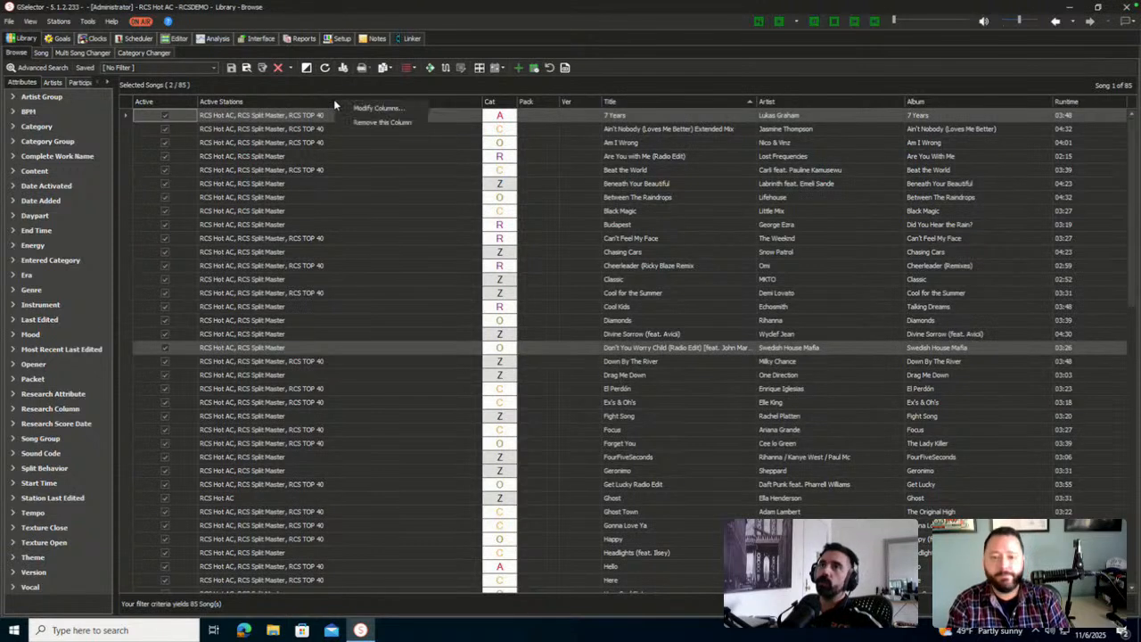
Add the Plays In Category field to the Library columns, placed before Active Stations
{"action": "left_click", "coordinate": [386, 109]}
{"action": "left_click", "coordinate": [408, 330]}
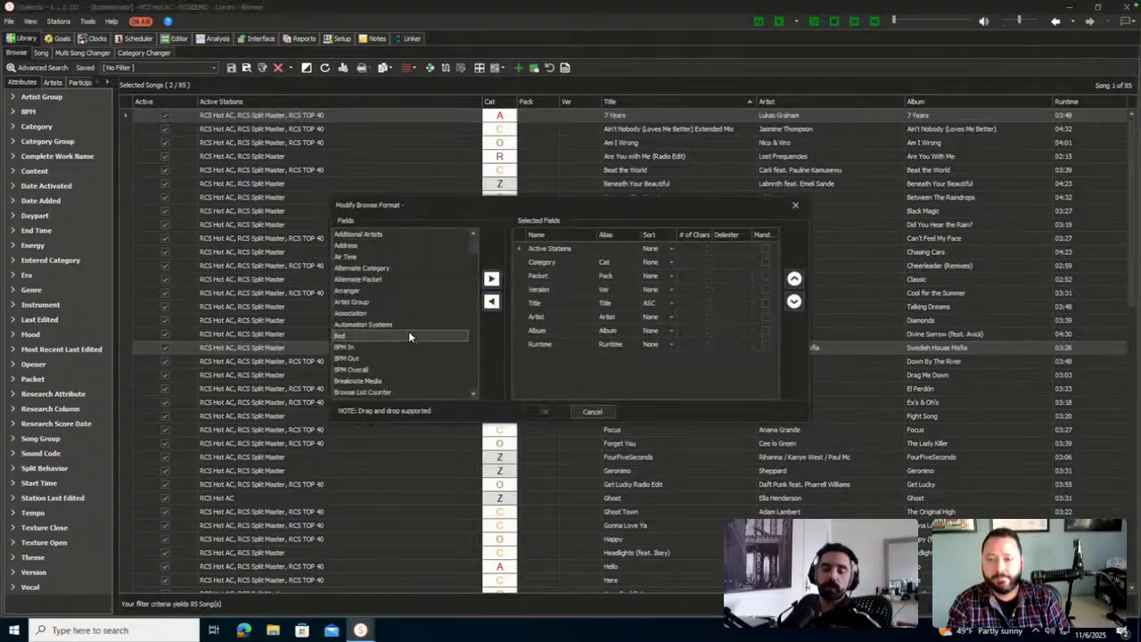
{"action": "left_click", "coordinate": [434, 392]}
{"action": "scroll", "coordinate": [434, 393], "scroll_direction": "down", "scroll_amount": 2}
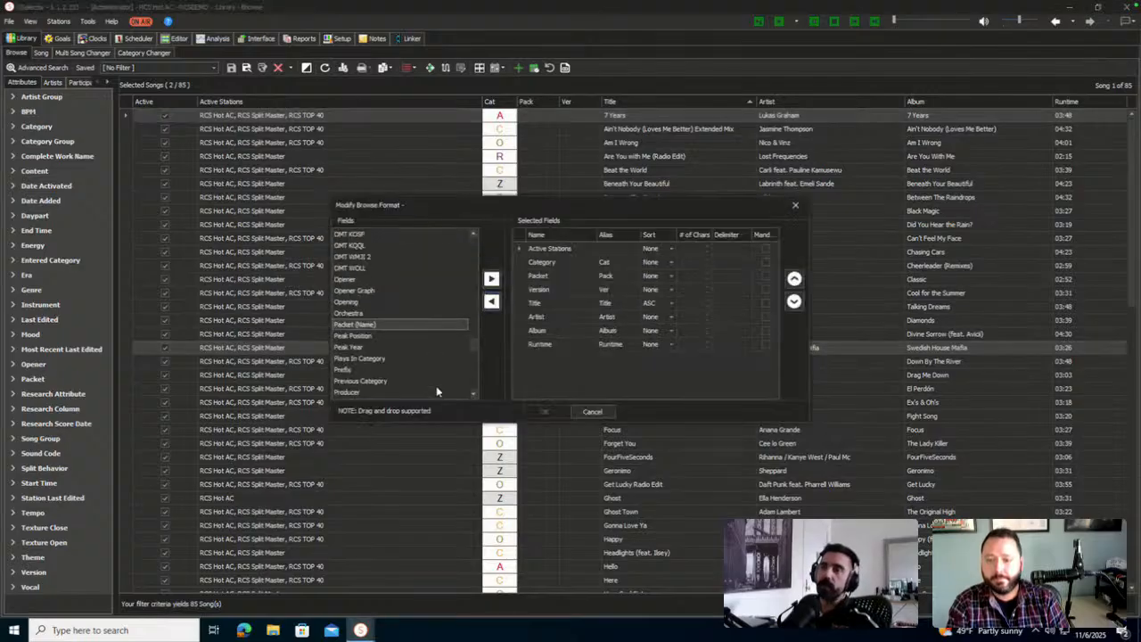
{"action": "left_click", "coordinate": [392, 357]}
{"action": "left_click", "coordinate": [492, 278]}
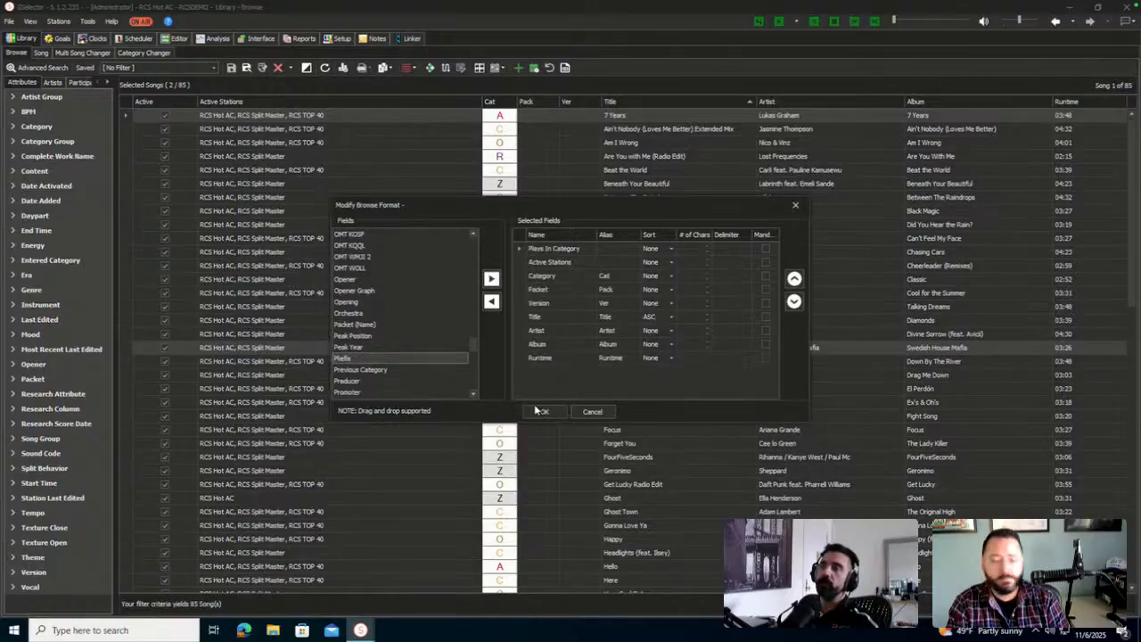
{"action": "left_click", "coordinate": [543, 411]}
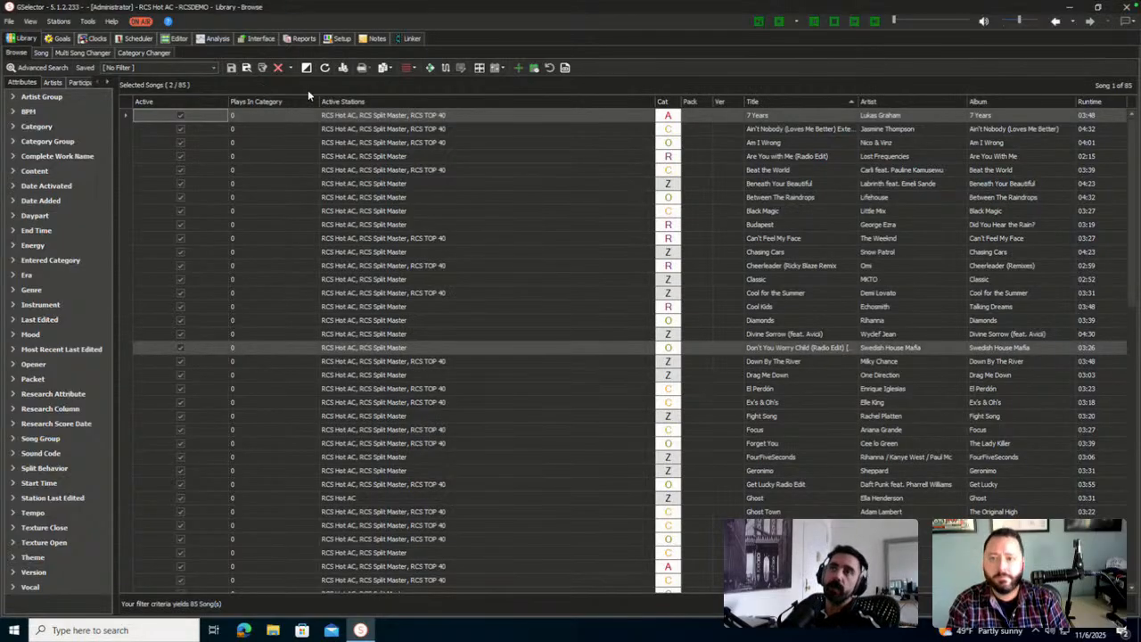
Shrink the Active Stations column, then bring up the saved filters list available for deletion
{"action": "left_click_drag", "start_coordinate": [318, 101], "coordinate": [178, 103]}
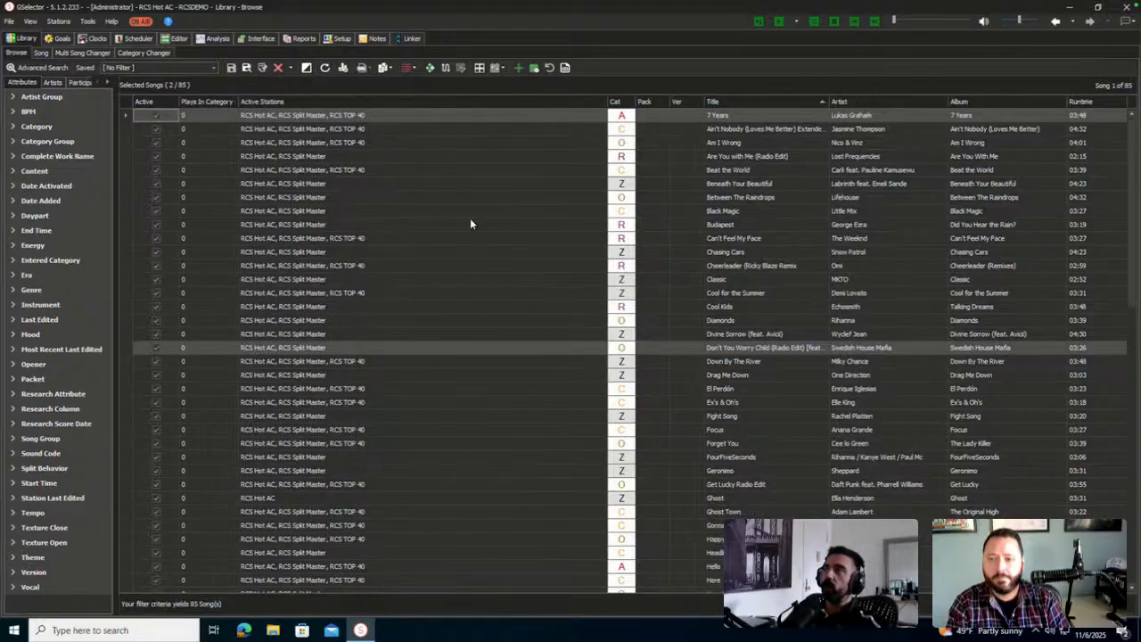
{"action": "left_click_drag", "start_coordinate": [607, 104], "coordinate": [410, 117]}
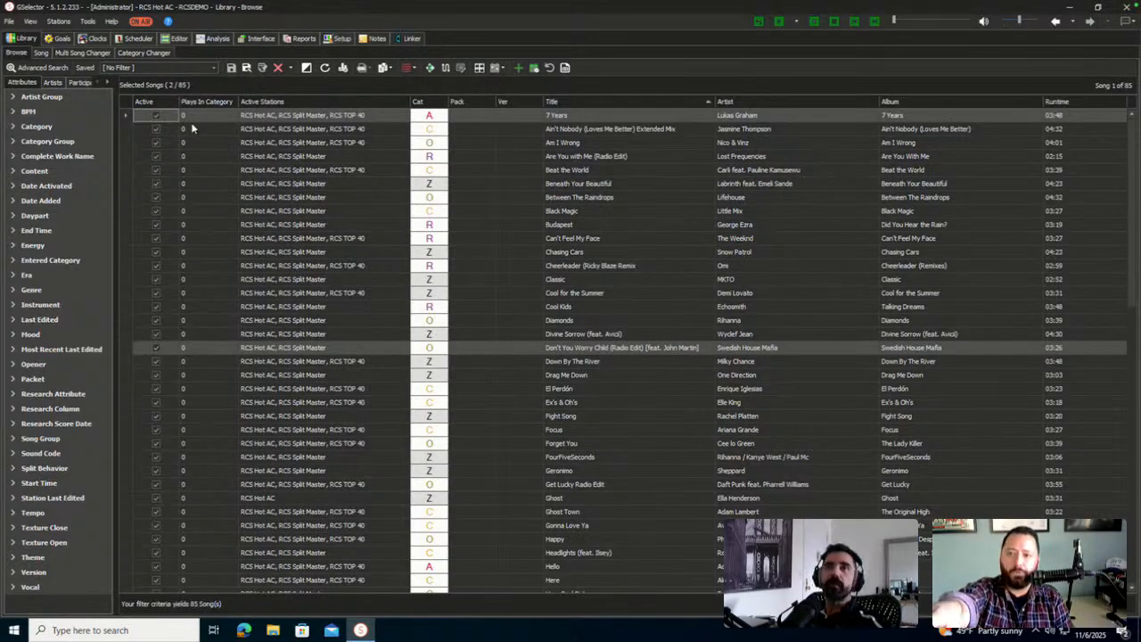
{"action": "left_click", "coordinate": [291, 72]}
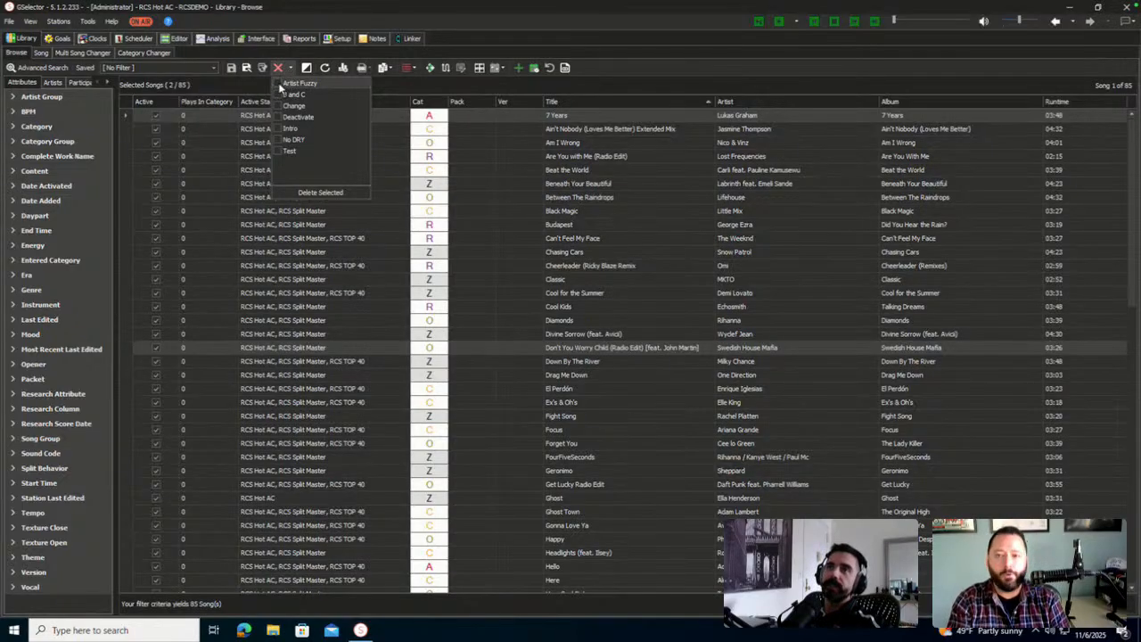
{"action": "left_click", "coordinate": [278, 84]}
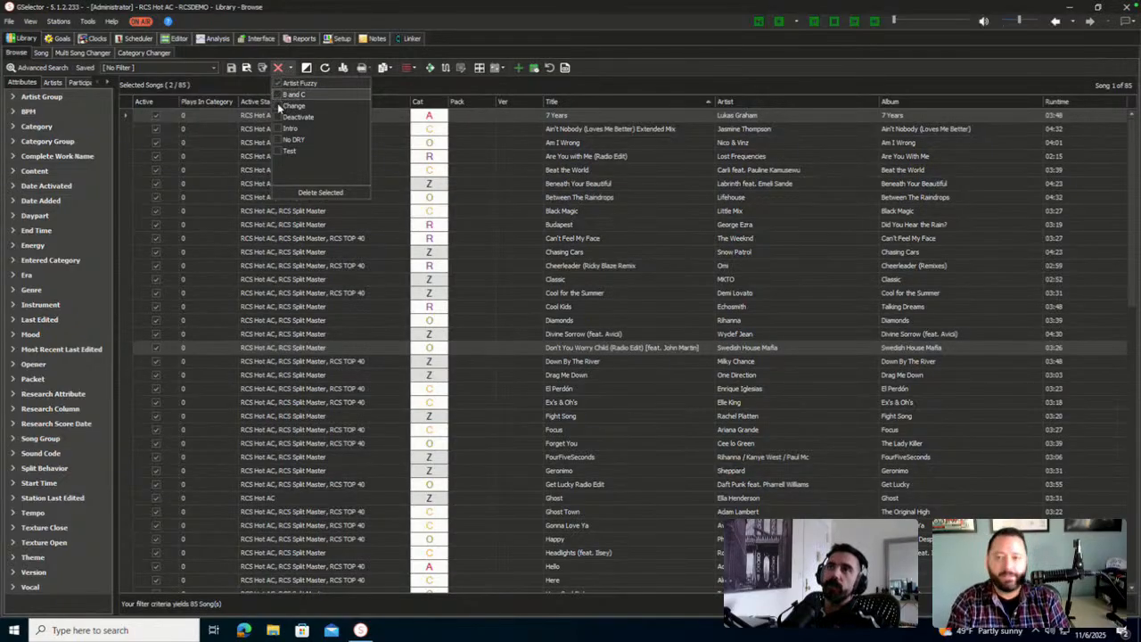
{"action": "left_click", "coordinate": [278, 95]}
{"action": "left_click", "coordinate": [278, 106]}
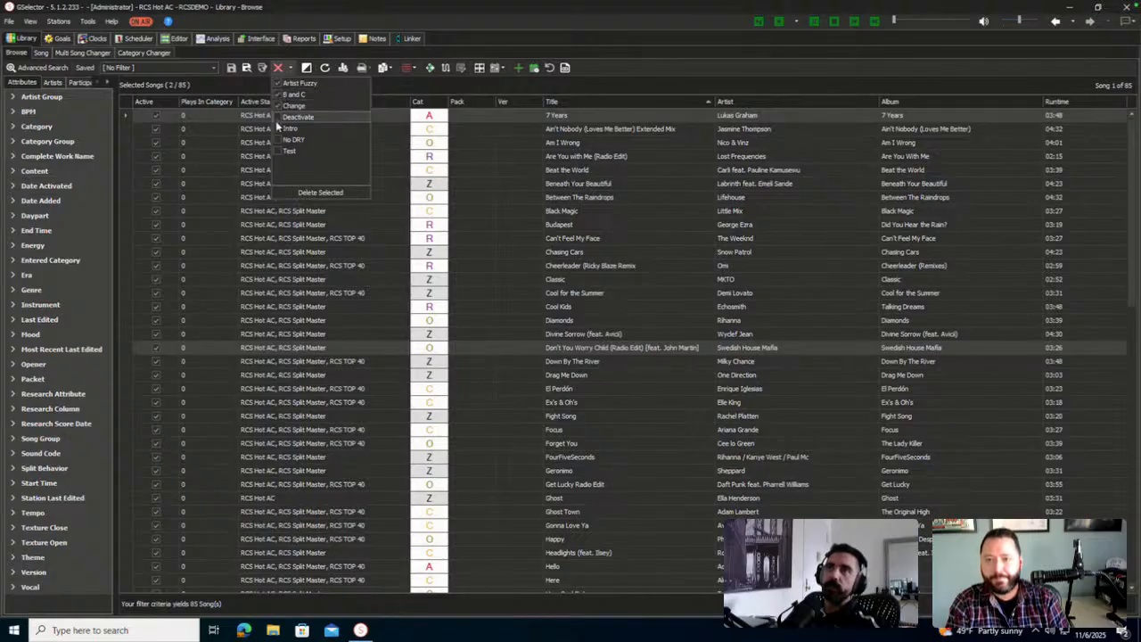
{"action": "left_click", "coordinate": [278, 131]}
{"action": "left_click", "coordinate": [278, 150]}
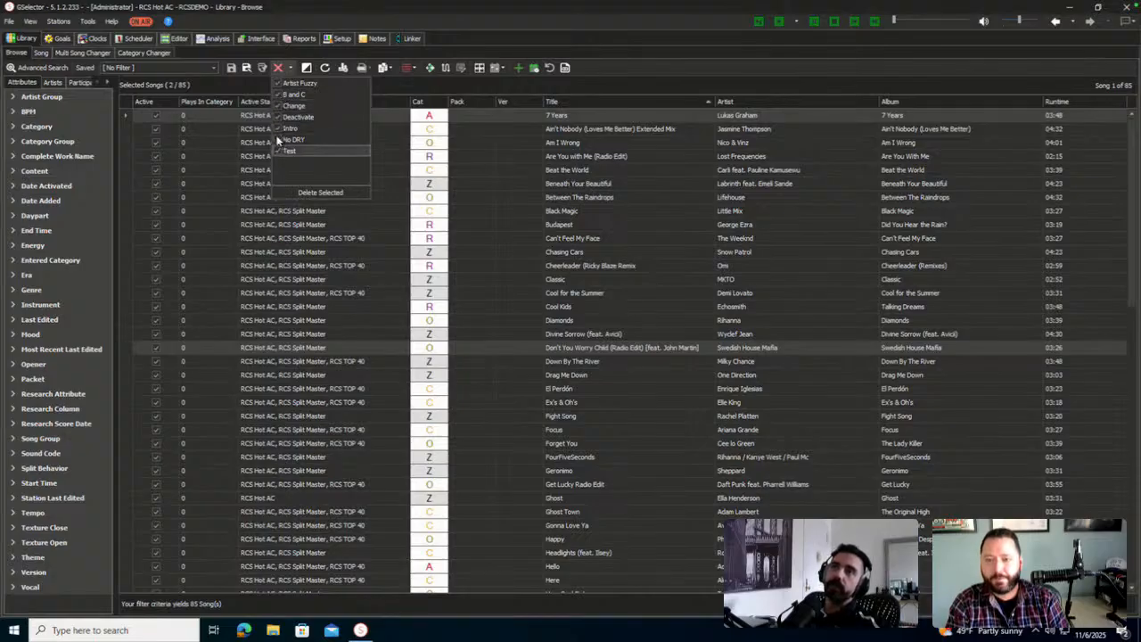
{"action": "left_click", "coordinate": [279, 129]}
{"action": "left_click", "coordinate": [278, 117]}
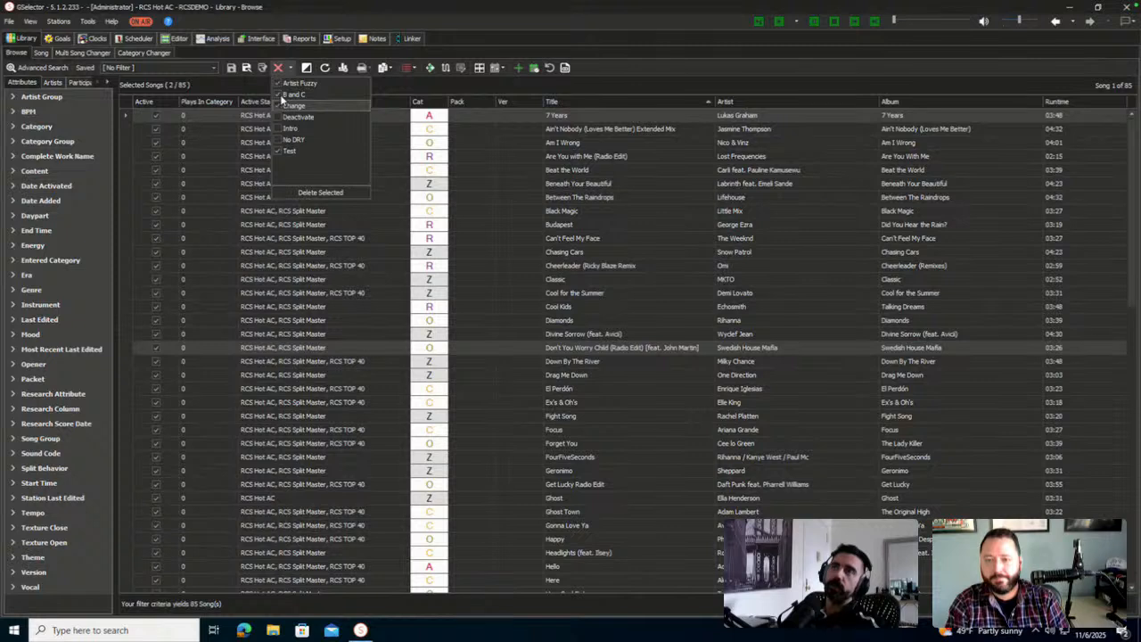
{"action": "left_click", "coordinate": [277, 84]}
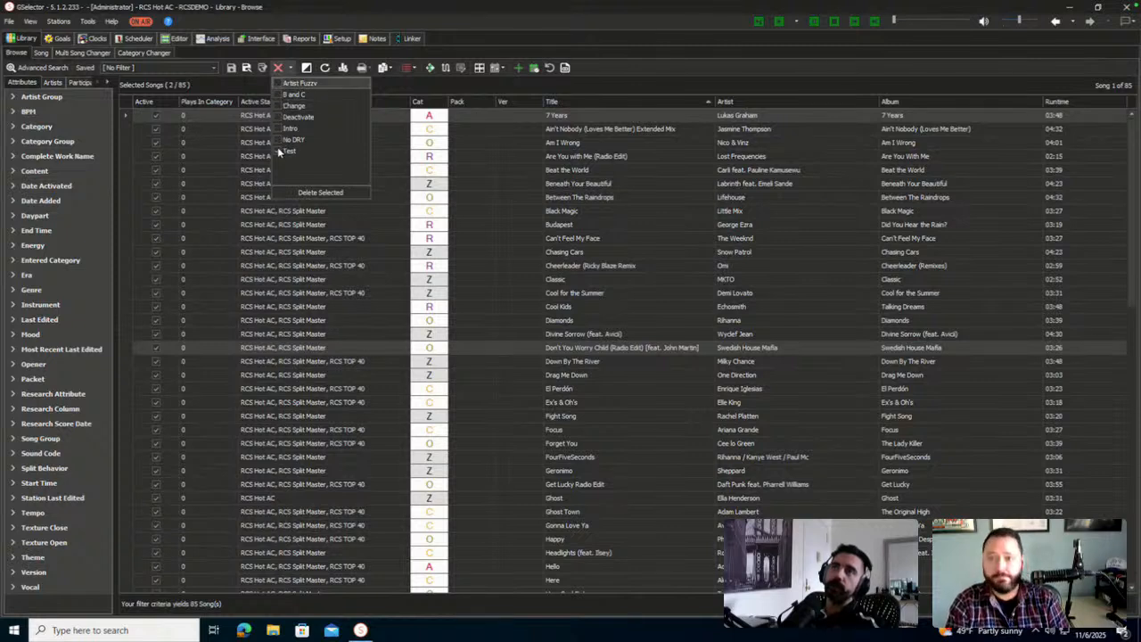
{"action": "left_click", "coordinate": [277, 150]}
{"action": "left_click", "coordinate": [625, 61]}
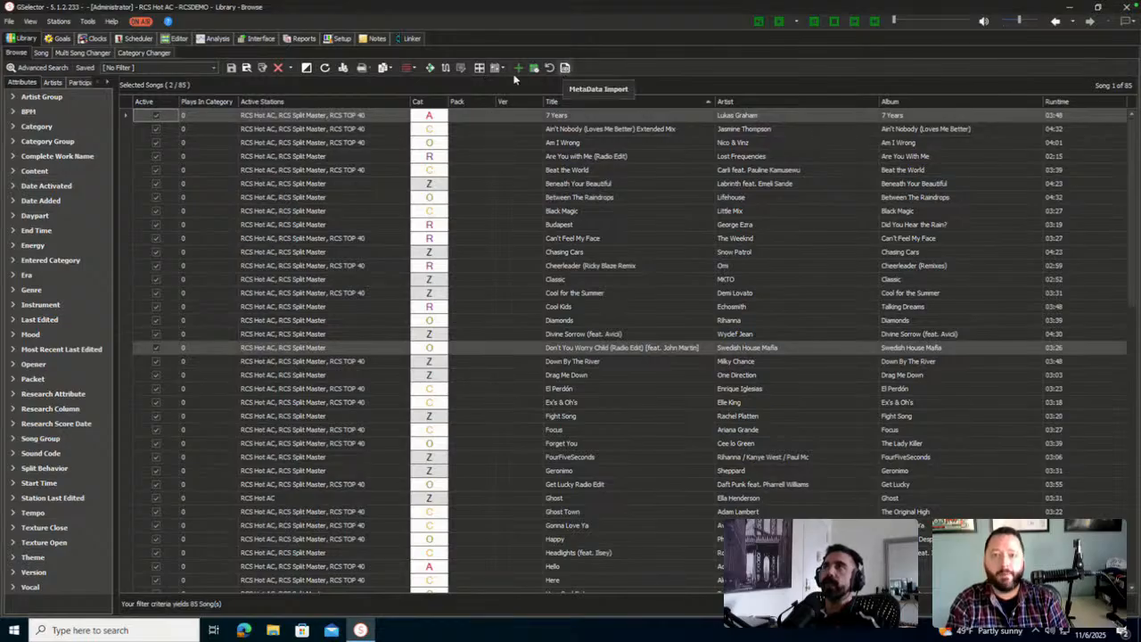
Put the first 15 songs, 7 Years through Cool Kids, into a new browse list
{"action": "left_click", "coordinate": [460, 67]}
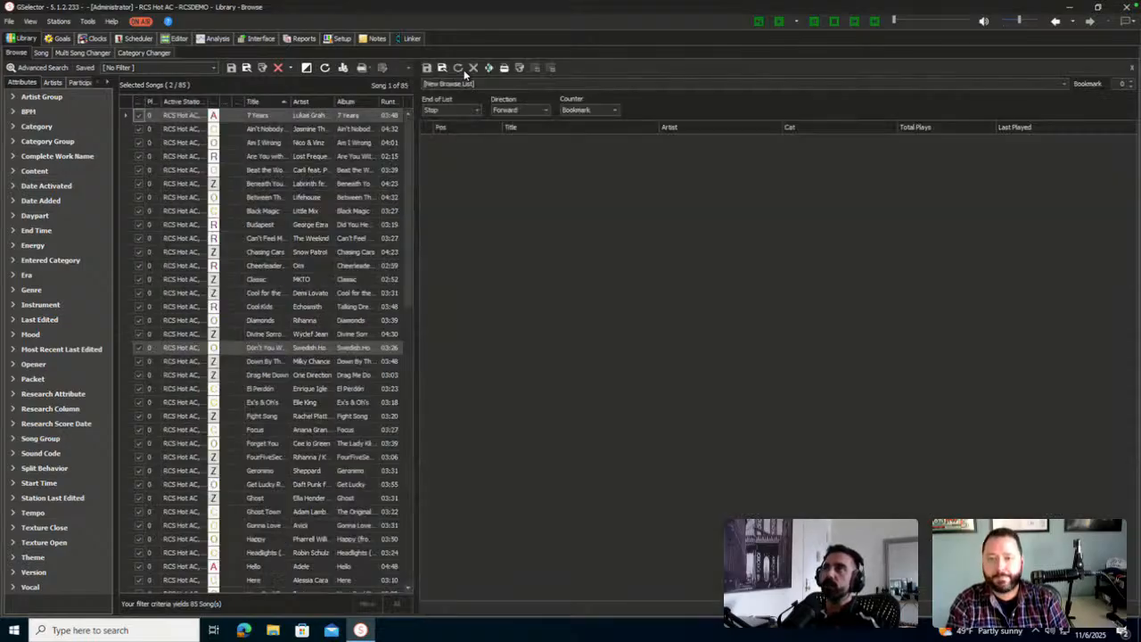
{"action": "left_click", "coordinate": [303, 308], "text": "shift"}
{"action": "left_click_drag", "start_coordinate": [303, 308], "coordinate": [532, 273]}
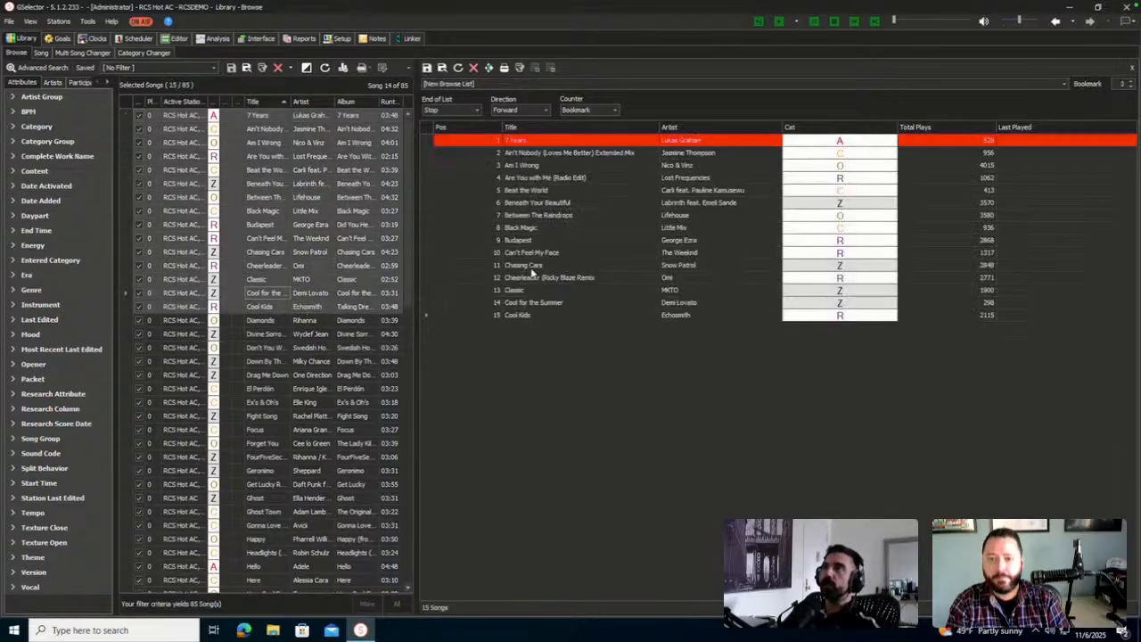
Insert the comment 'THIS SONG ISHOULD BE RESTED' on Between The Raindrops
{"action": "right_click", "coordinate": [603, 216]}
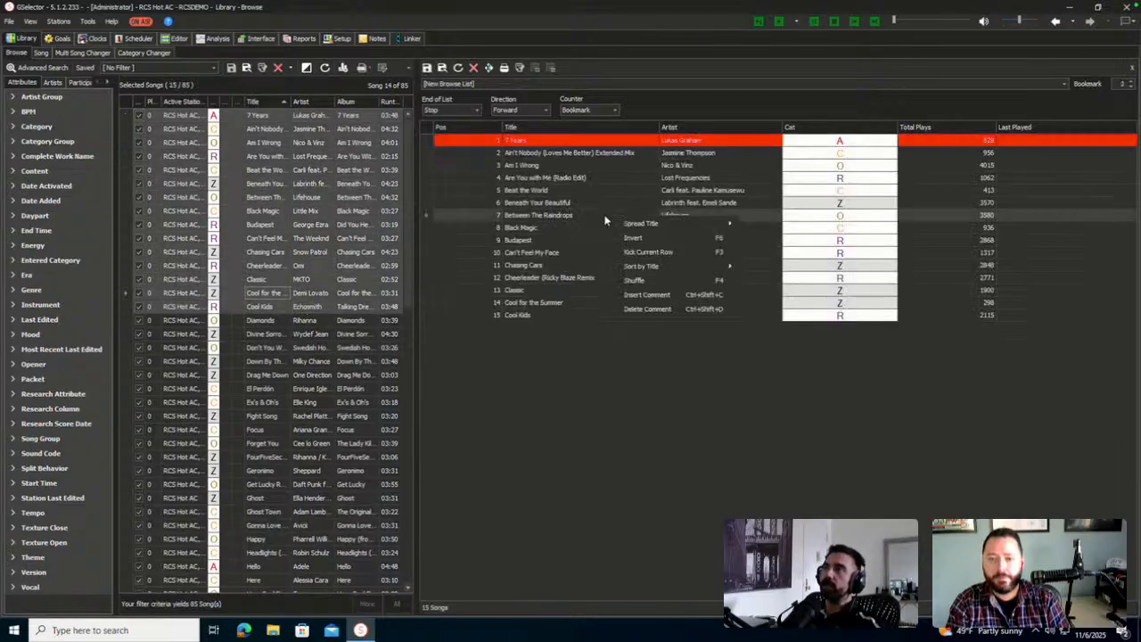
{"action": "left_click", "coordinate": [669, 296]}
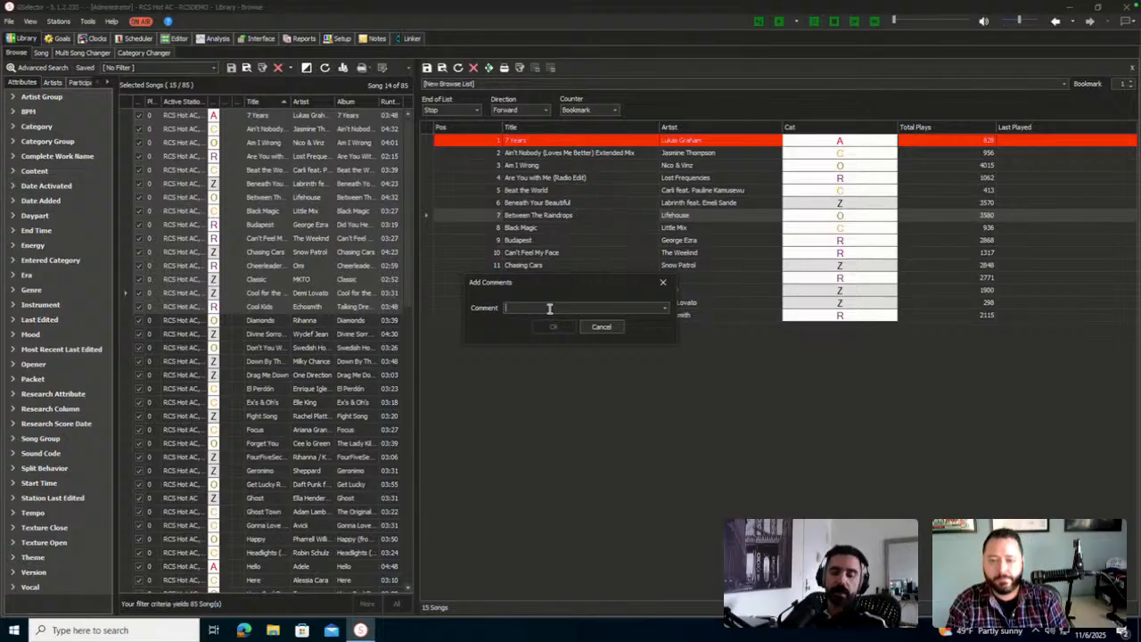
{"action": "type", "text": "THIS SONG IS"}
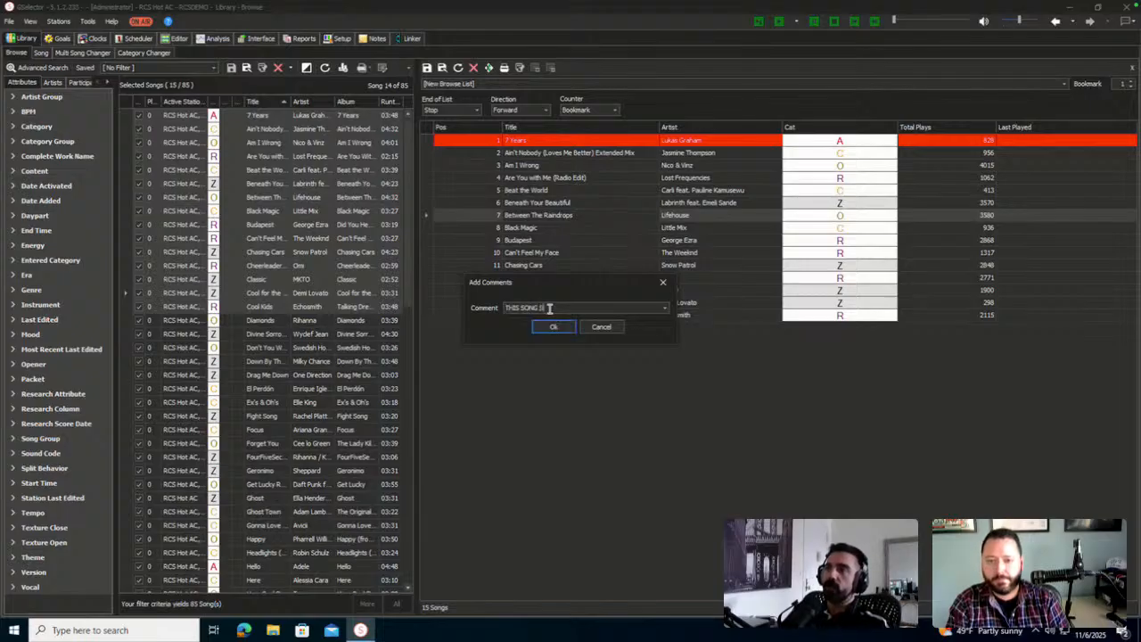
{"action": "type", "text": "HOULD"}
{"action": "type", "text": " BE RESTED"}
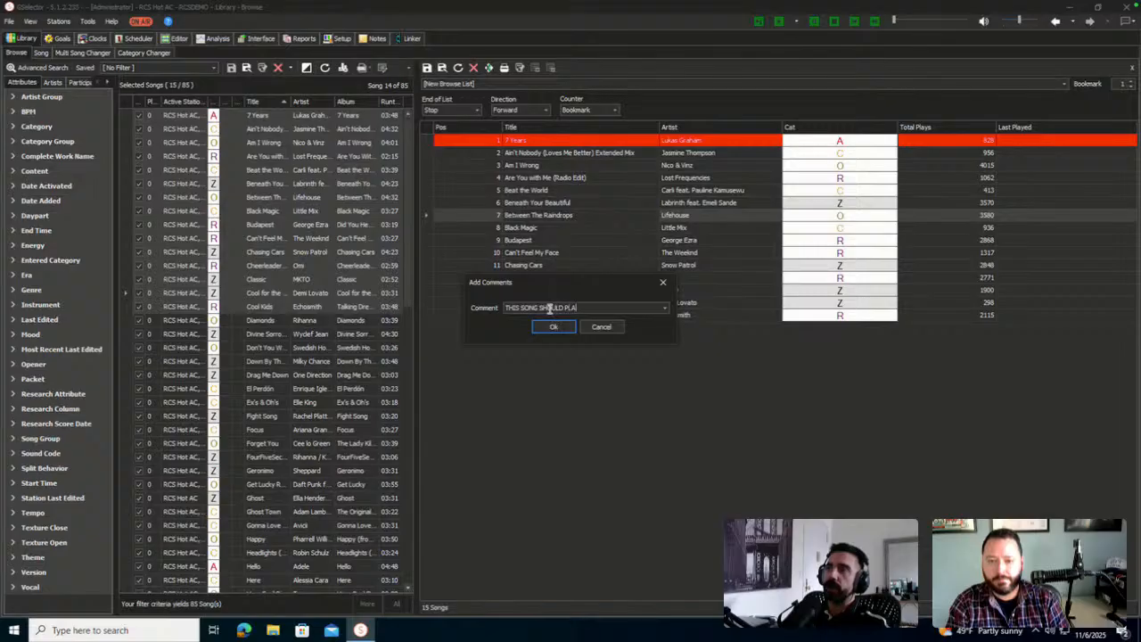
{"action": "key", "text": "Return"}
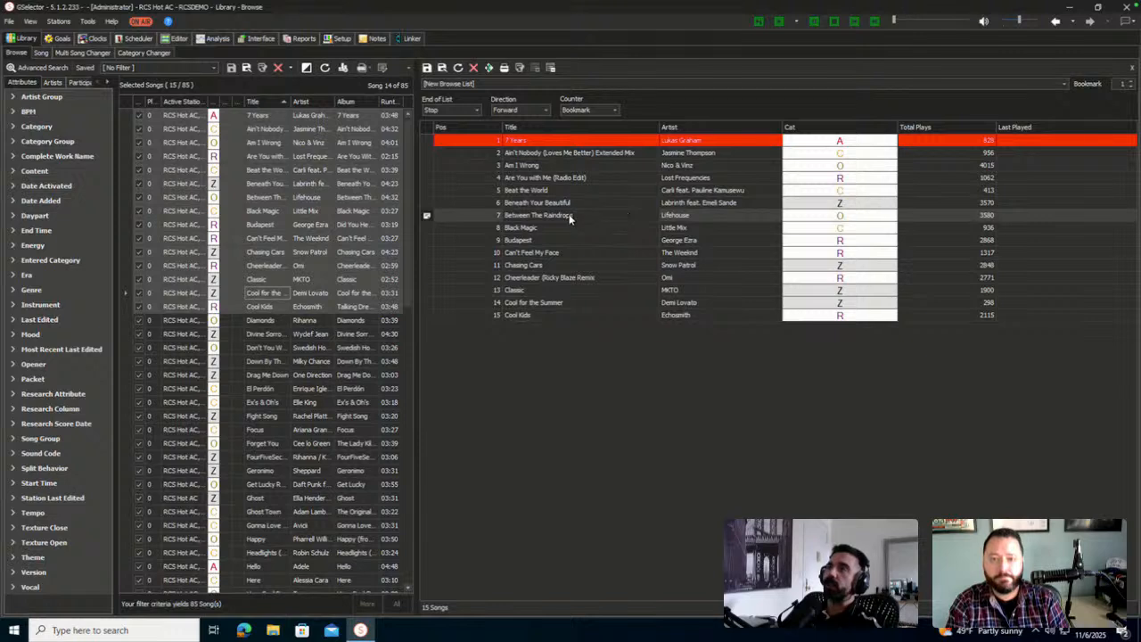
{"action": "mouse_move", "coordinate": [426, 218]}
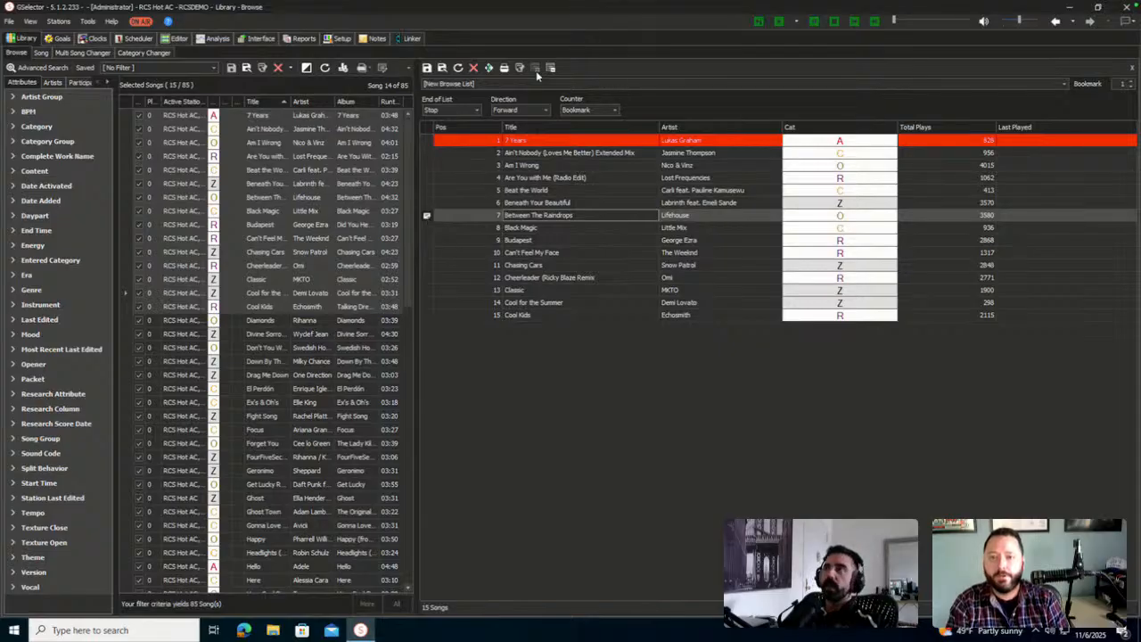
Close the Browse List panel and answer the save-changes prompt
{"action": "left_click", "coordinate": [1132, 68]}
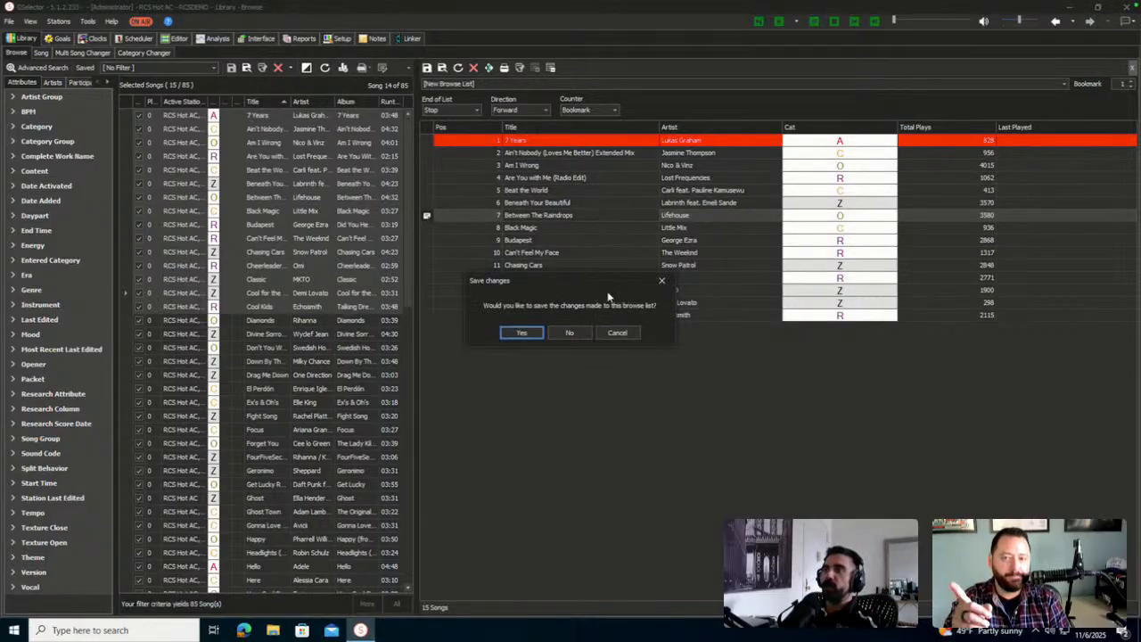
{"action": "left_click", "coordinate": [569, 332]}
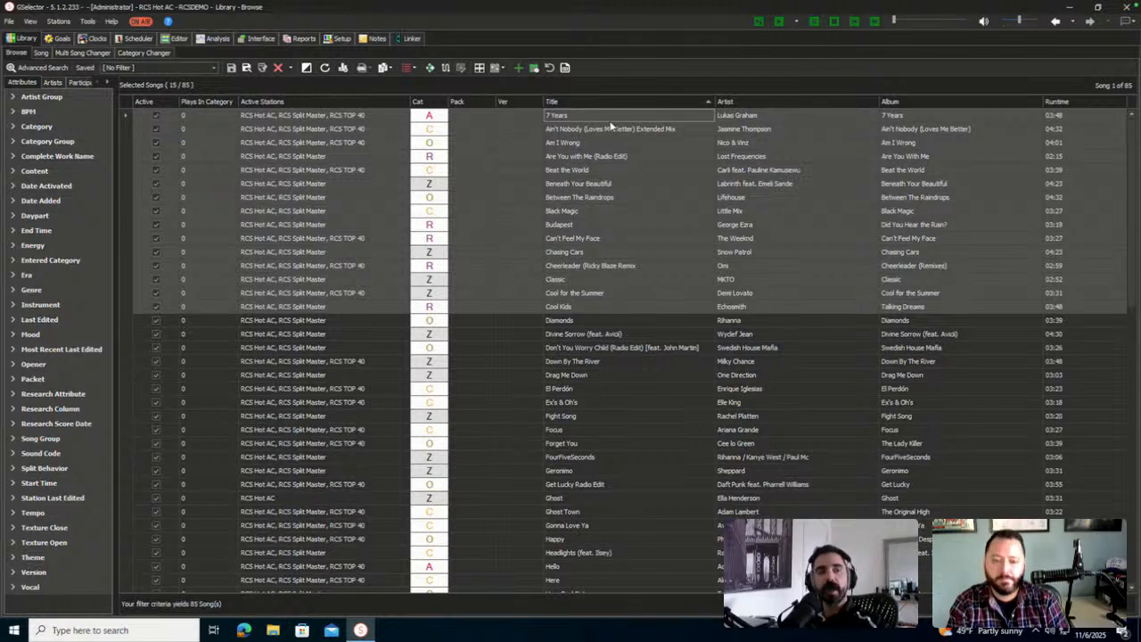
Show Setup's Packets settings with HOT AC P and HOT AC L auto-numbering, 1–999
{"action": "left_click", "coordinate": [339, 39]}
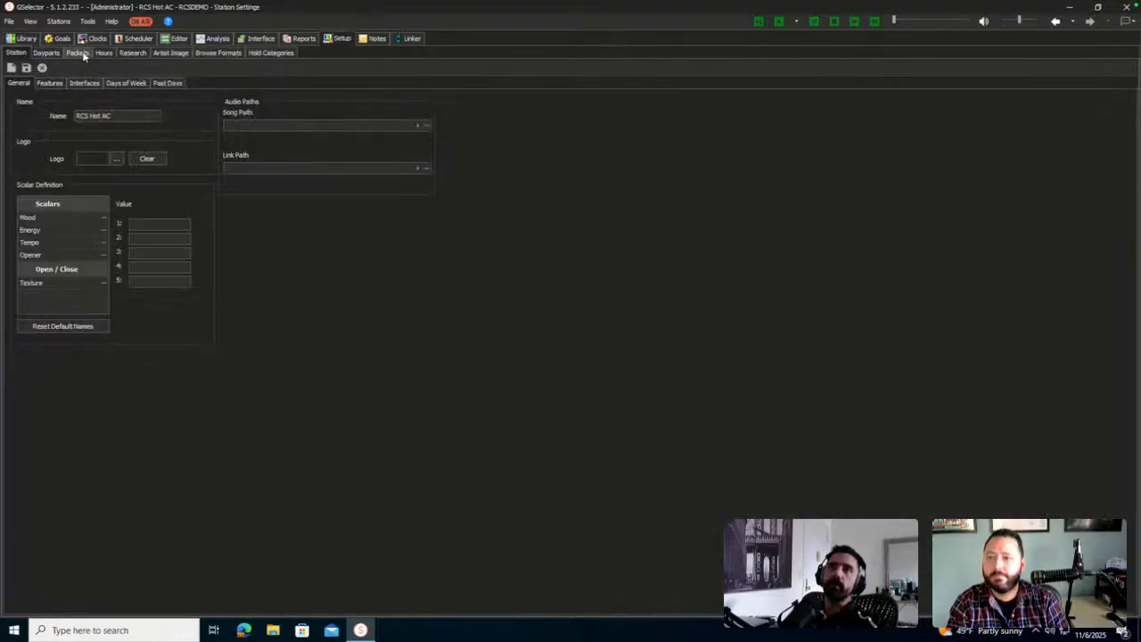
{"action": "left_click", "coordinate": [78, 53]}
{"action": "left_click", "coordinate": [88, 67]}
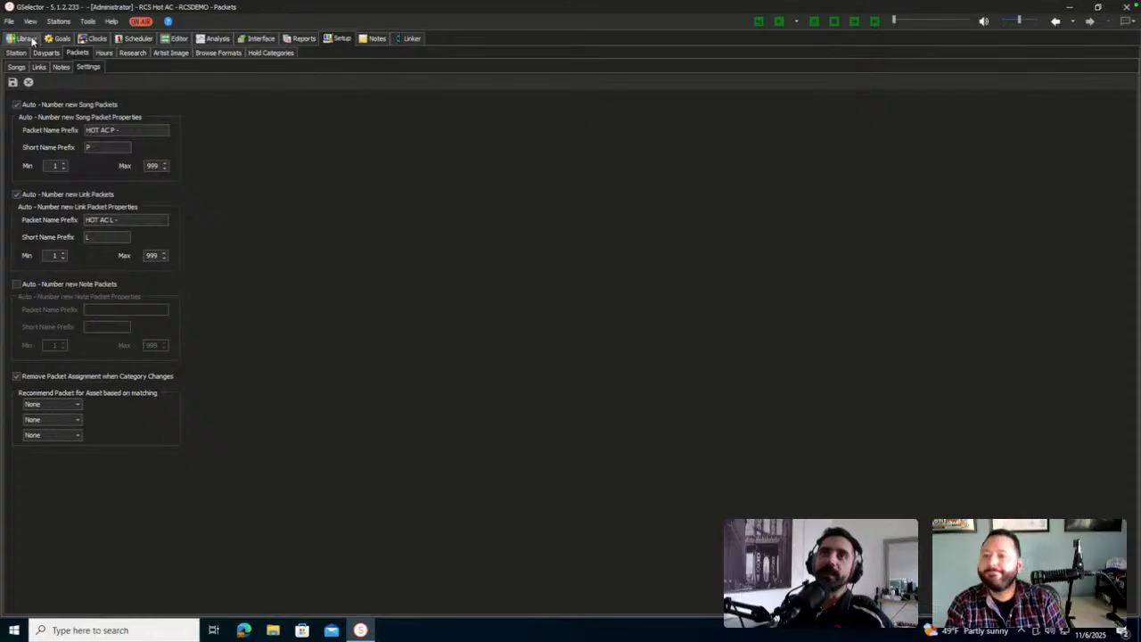
Open 7 Years by Lukas Graham in the song editor and view its Packet Management
{"action": "left_click", "coordinate": [27, 39]}
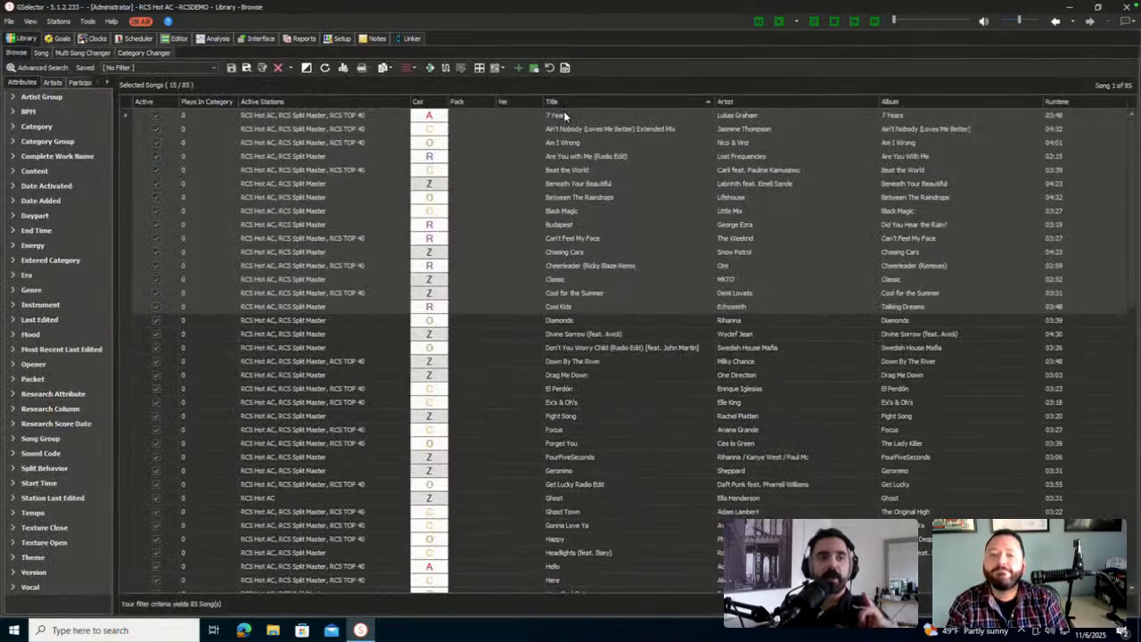
{"action": "left_click", "coordinate": [564, 112]}
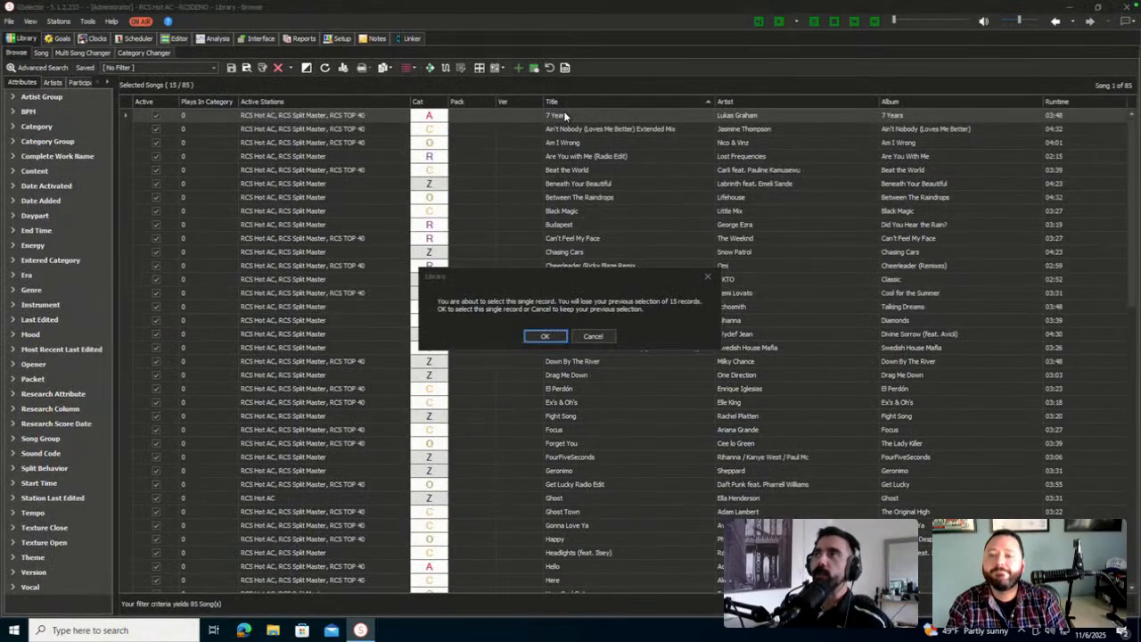
{"action": "left_click", "coordinate": [545, 335]}
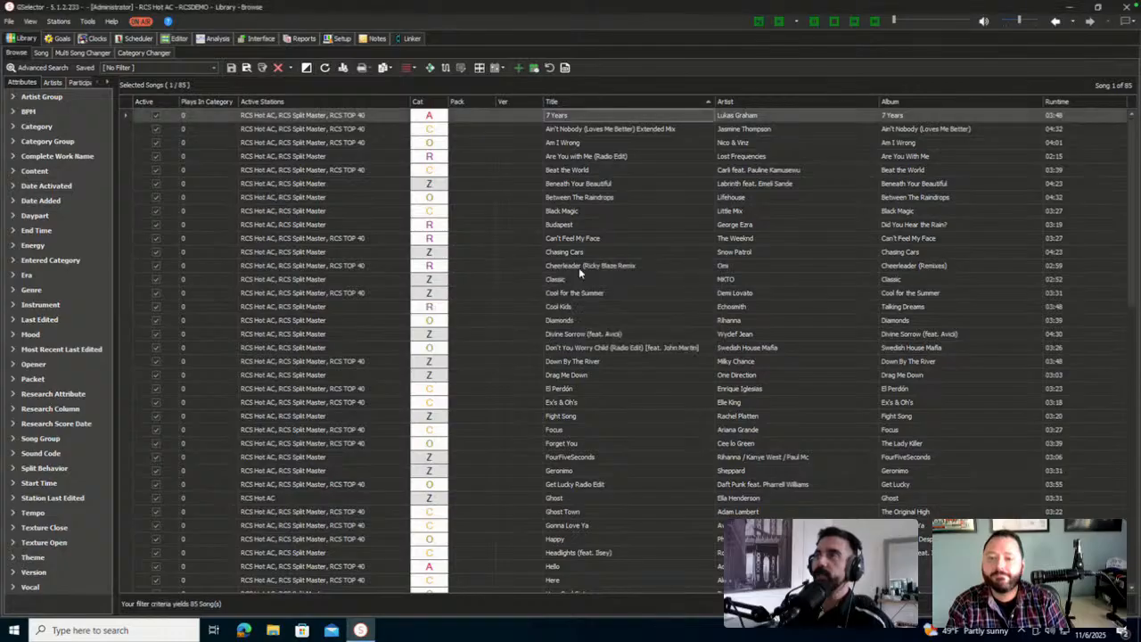
{"action": "double_click", "coordinate": [640, 110]}
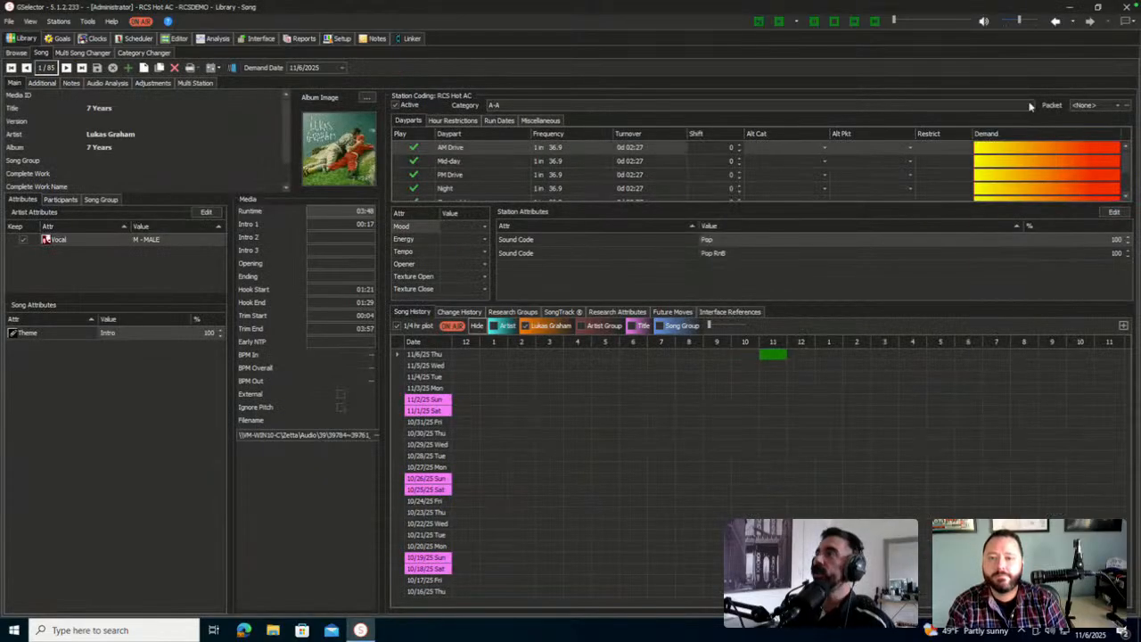
{"action": "left_click", "coordinate": [1128, 105]}
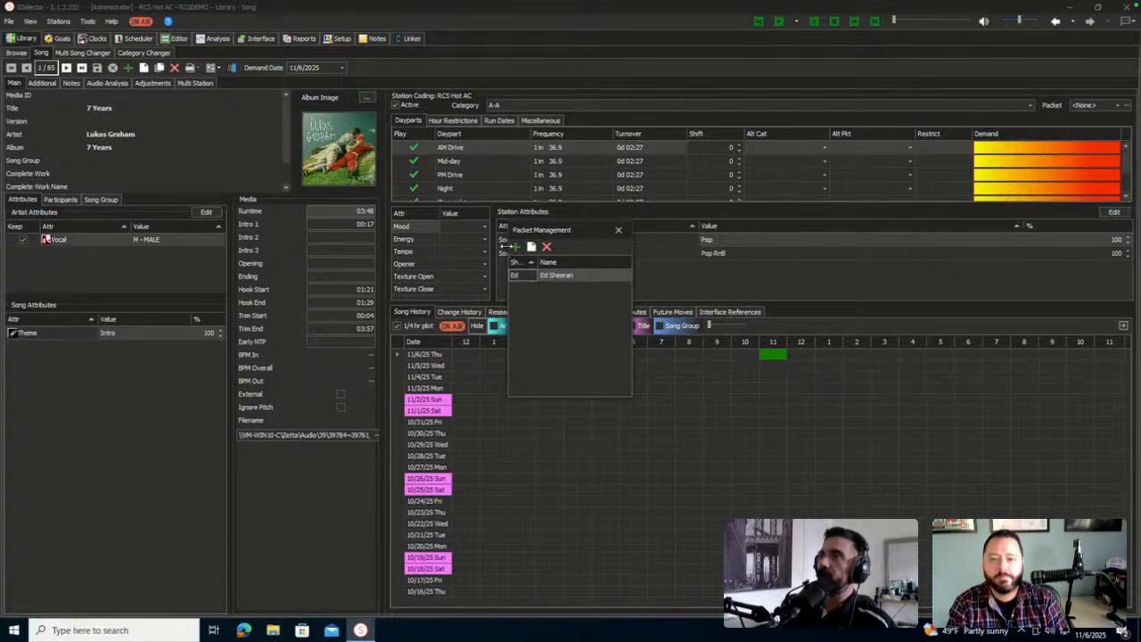
Add a new packet P1 named 'HOT AC P - 7 YEARS' and close Packet Management
{"action": "left_click", "coordinate": [515, 247]}
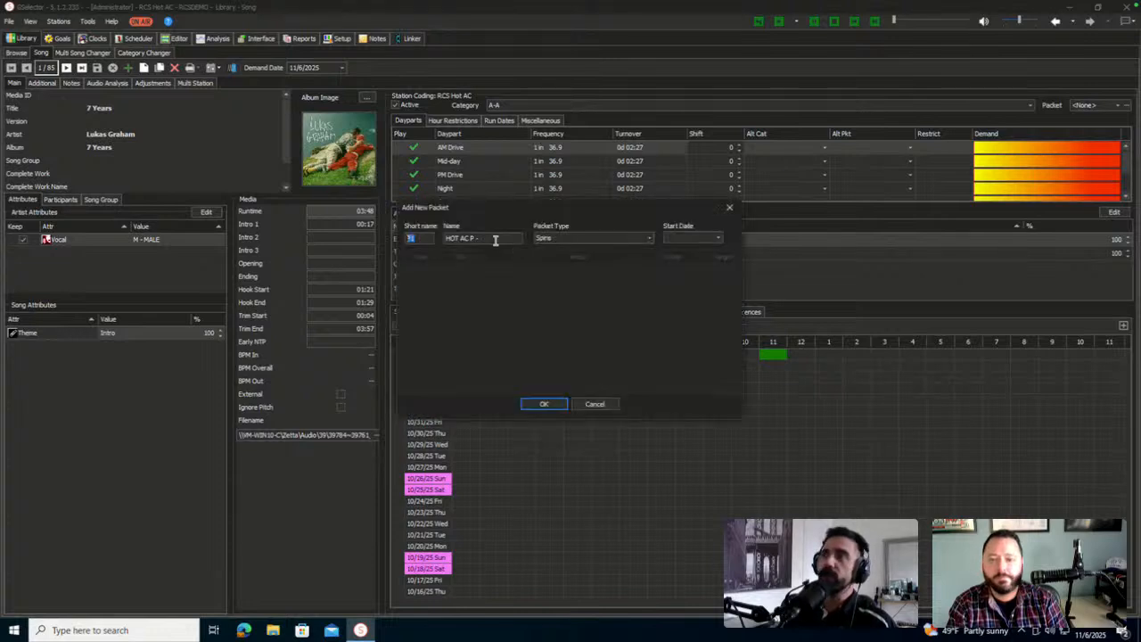
{"action": "left_click", "coordinate": [498, 239]}
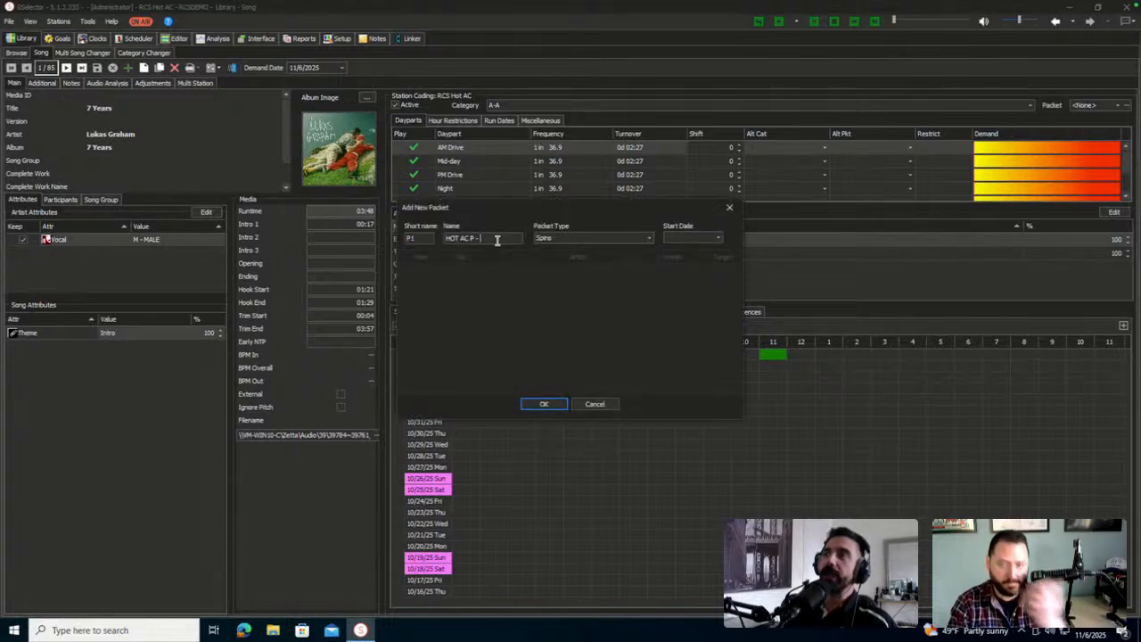
{"action": "left_click", "coordinate": [426, 238]}
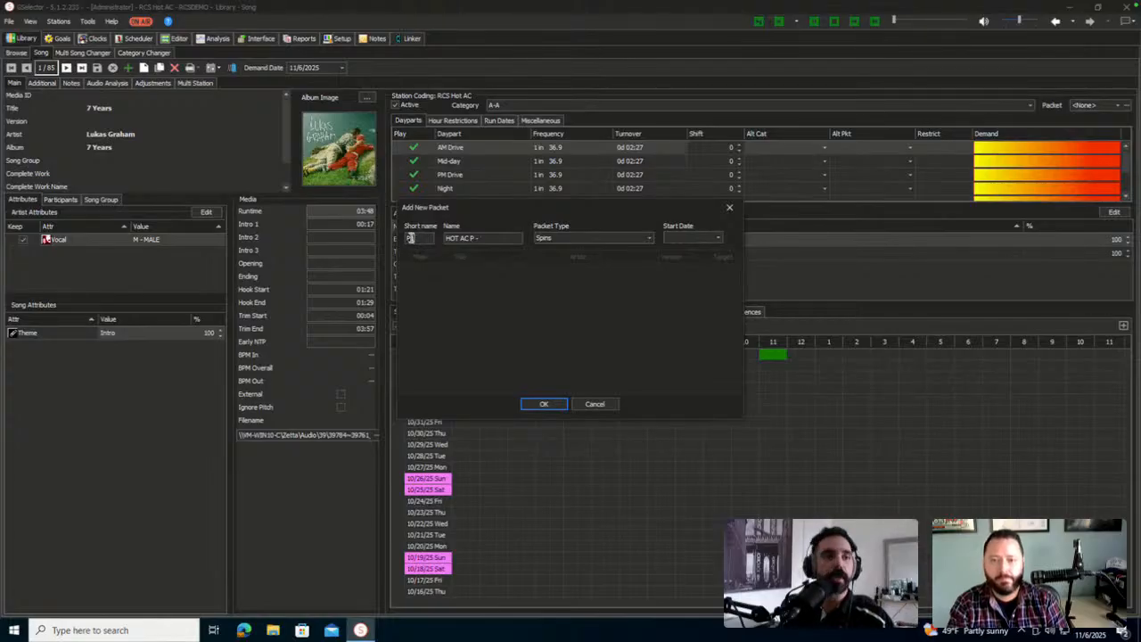
{"action": "left_click", "coordinate": [512, 240]}
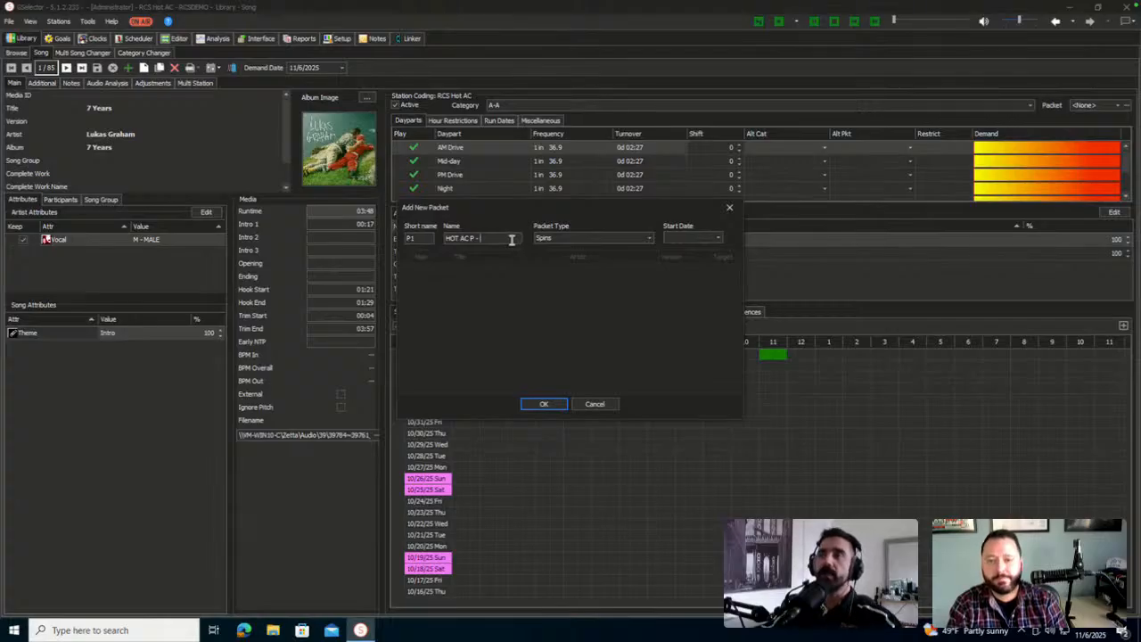
{"action": "type", "text": "7"}
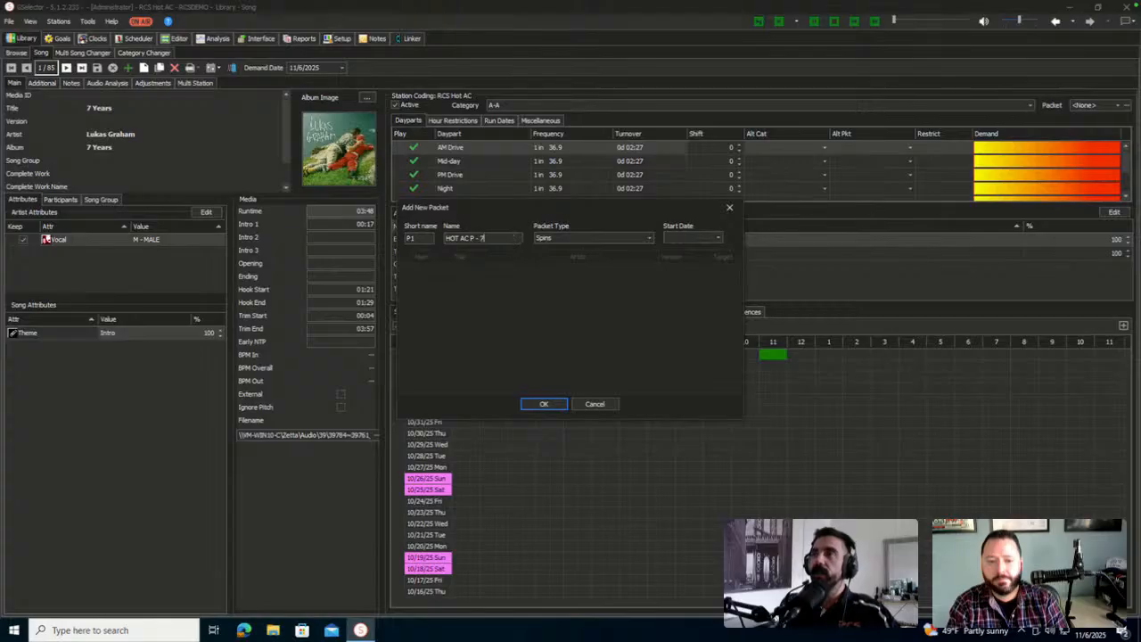
{"action": "type", "text": " YEARS"}
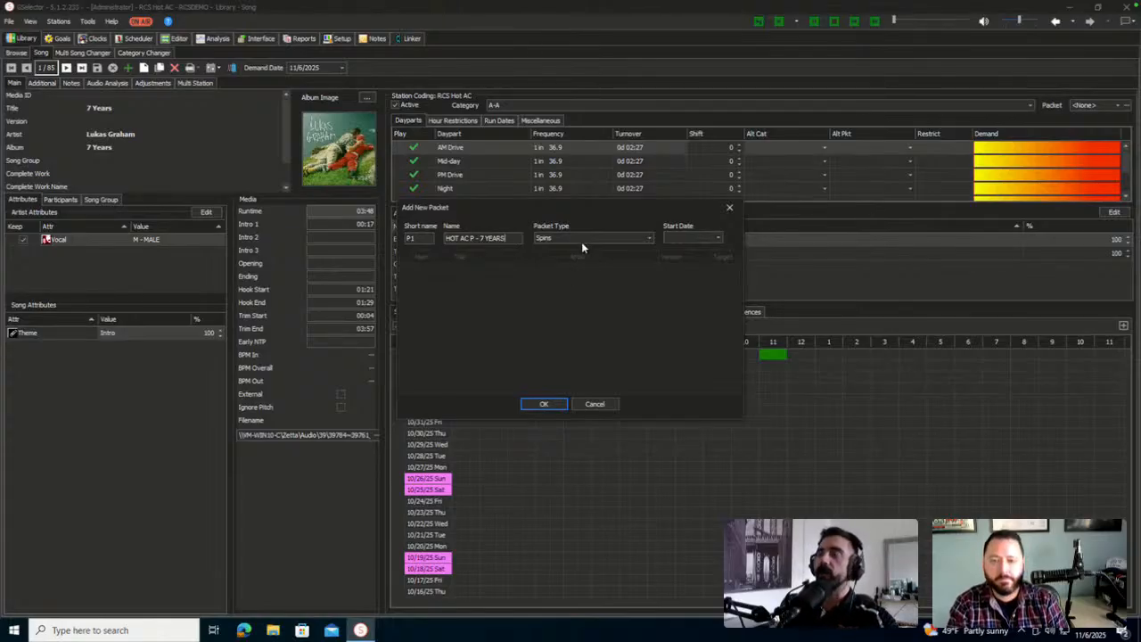
{"action": "left_click", "coordinate": [560, 403]}
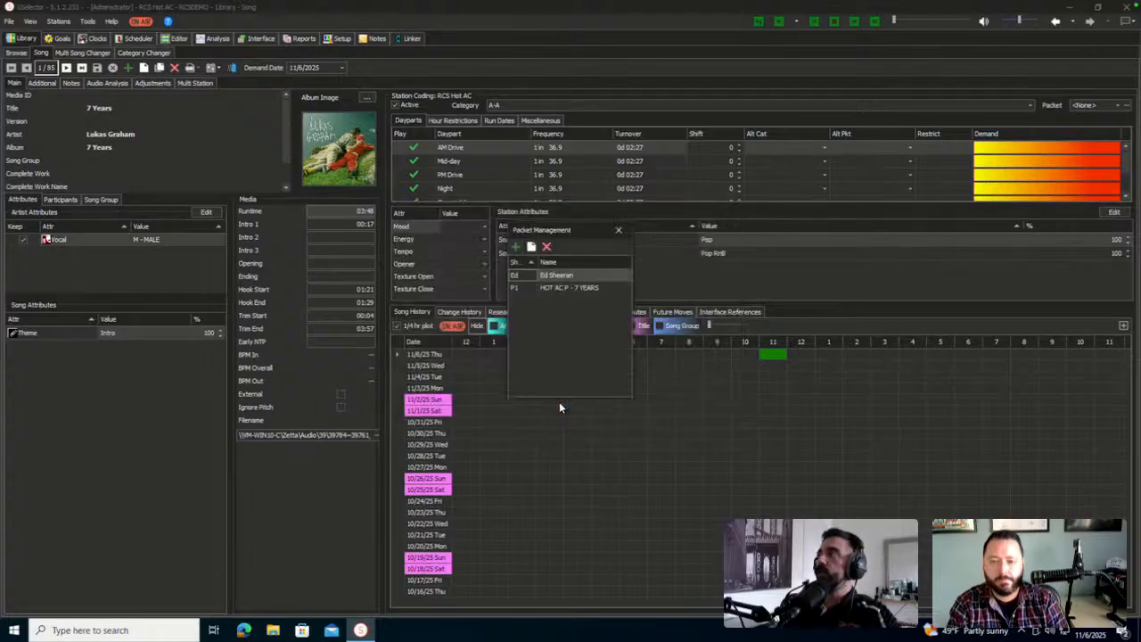
{"action": "left_click", "coordinate": [618, 229]}
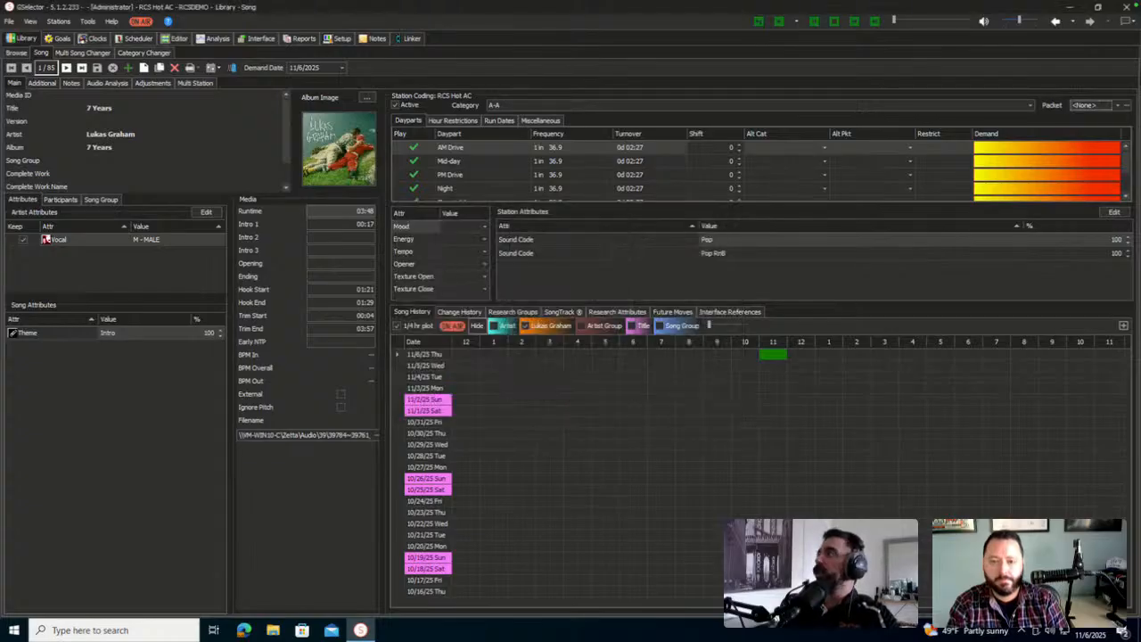
Assign the P1 7 YEARS packet to the song and save the song card
{"action": "left_click", "coordinate": [1089, 104]}
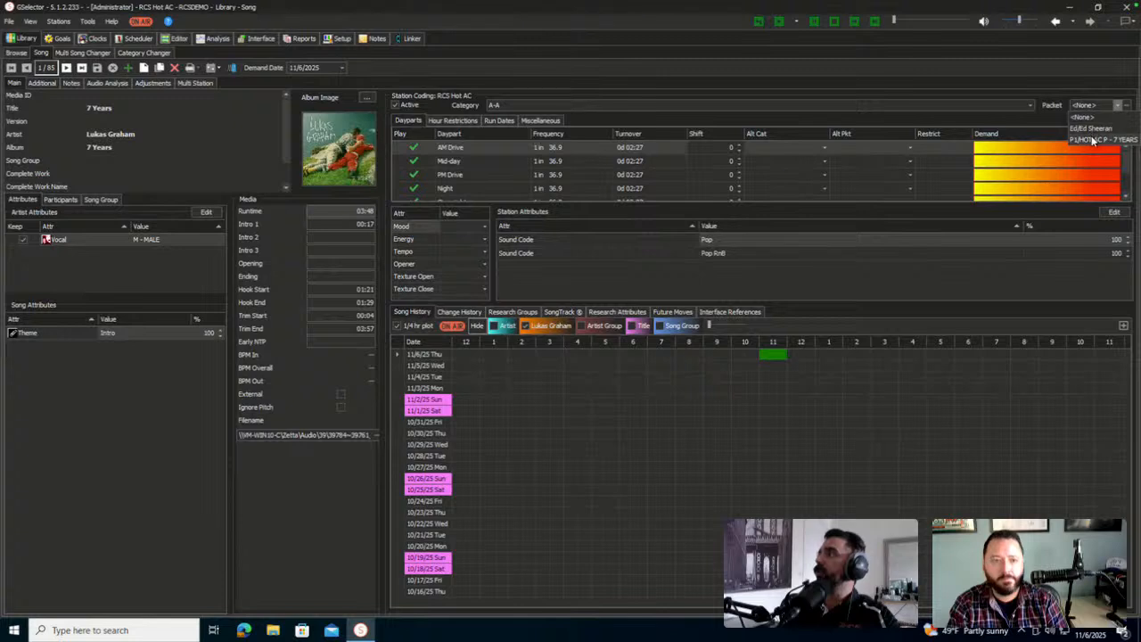
{"action": "left_click", "coordinate": [1089, 127]}
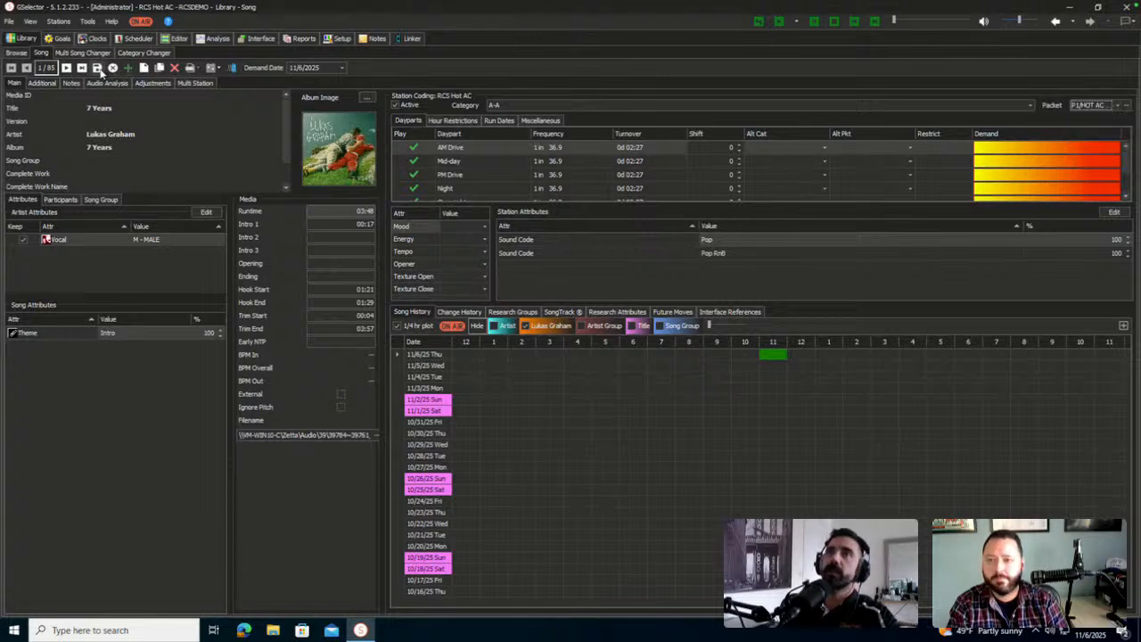
{"action": "left_click", "coordinate": [98, 70]}
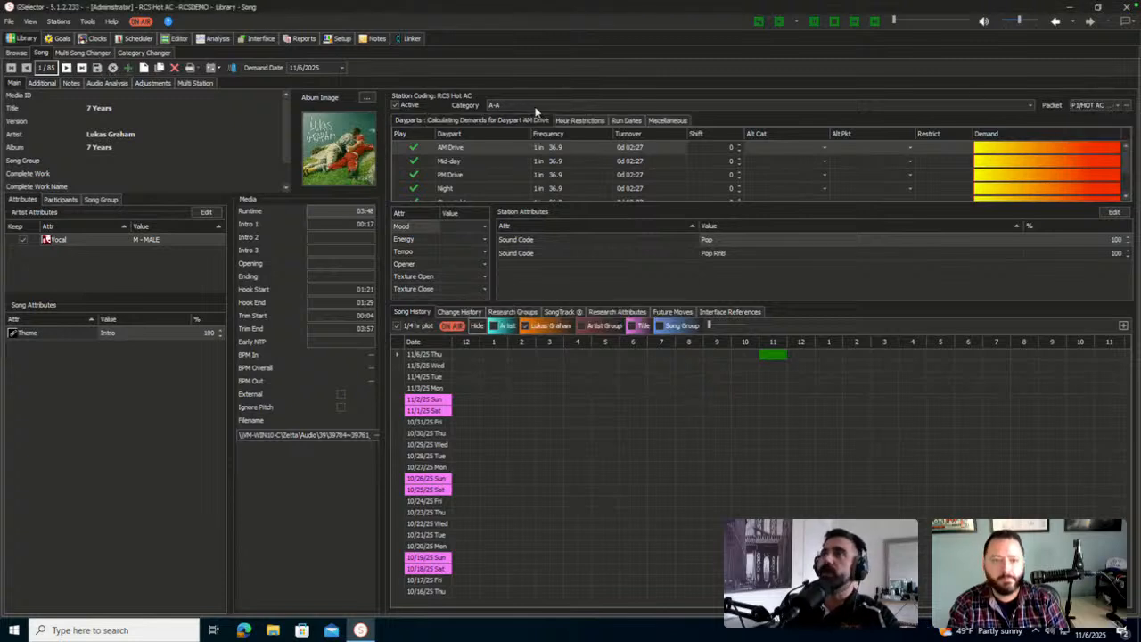
Change the 7 Years song's category from A-A to B-B
{"action": "left_click", "coordinate": [551, 105]}
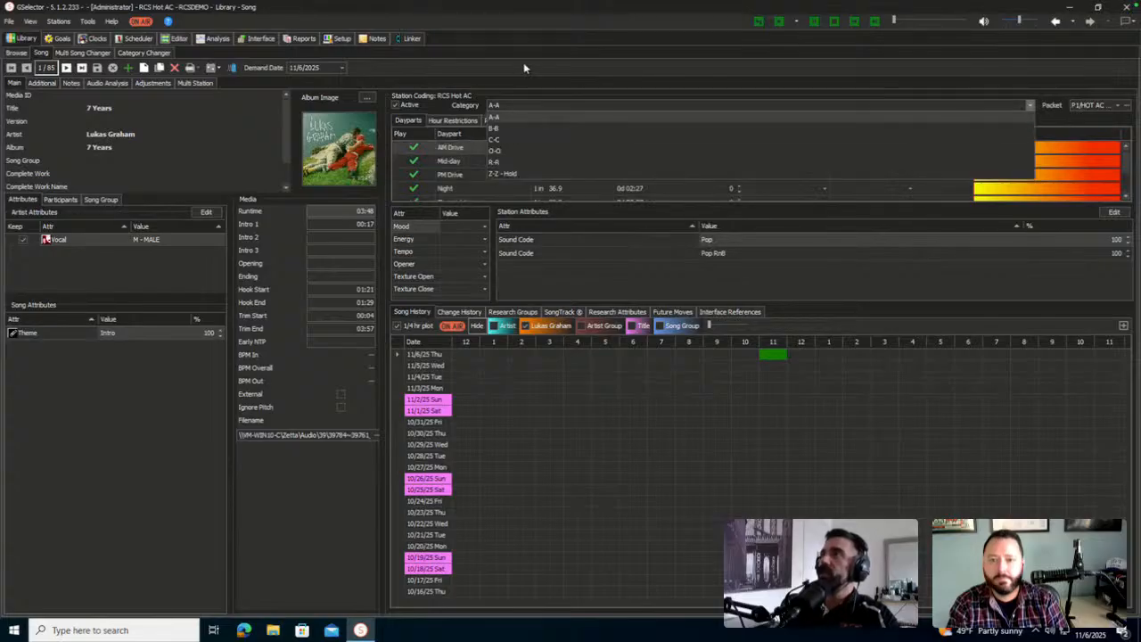
{"action": "left_click", "coordinate": [525, 97]}
{"action": "left_click", "coordinate": [519, 103]}
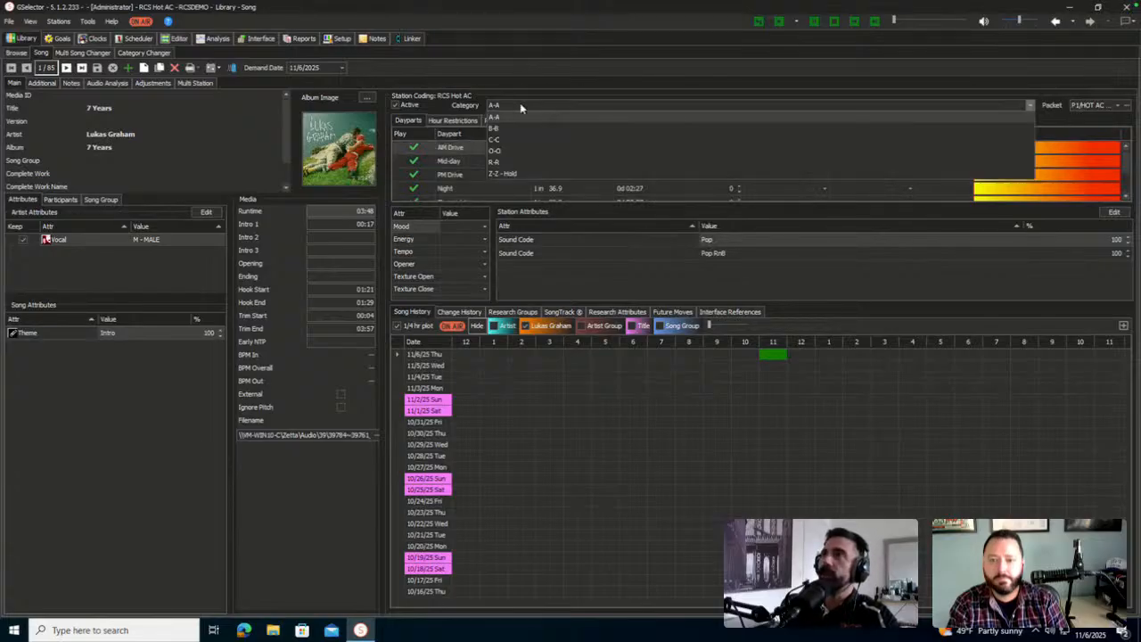
{"action": "left_click", "coordinate": [502, 128]}
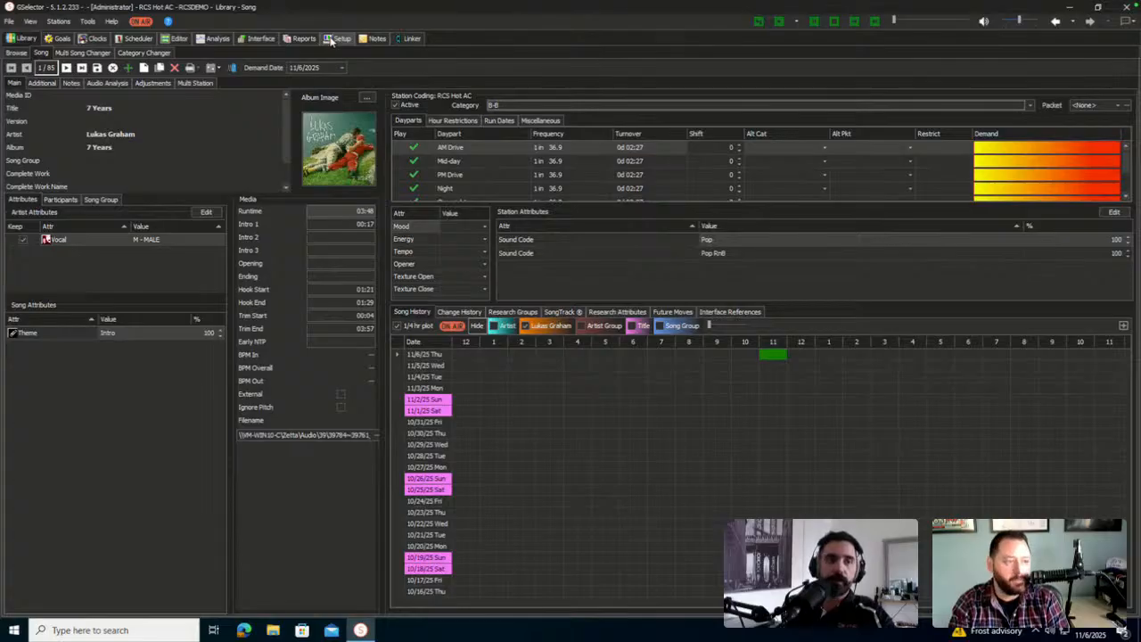
{"action": "left_click", "coordinate": [68, 41]}
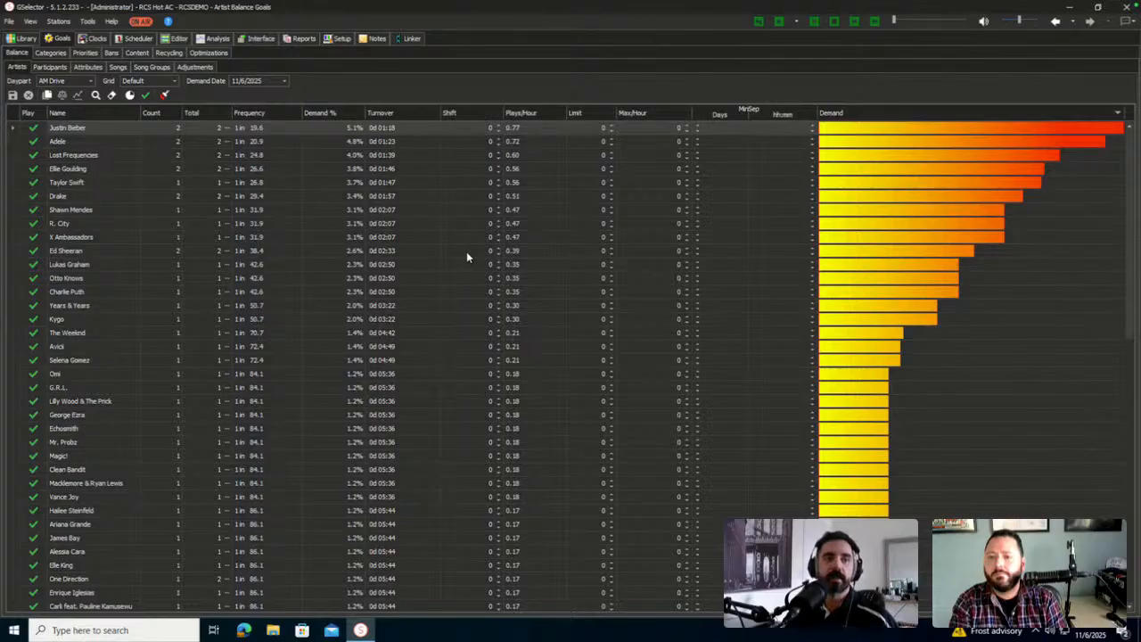
{"action": "left_click", "coordinate": [934, 278]}
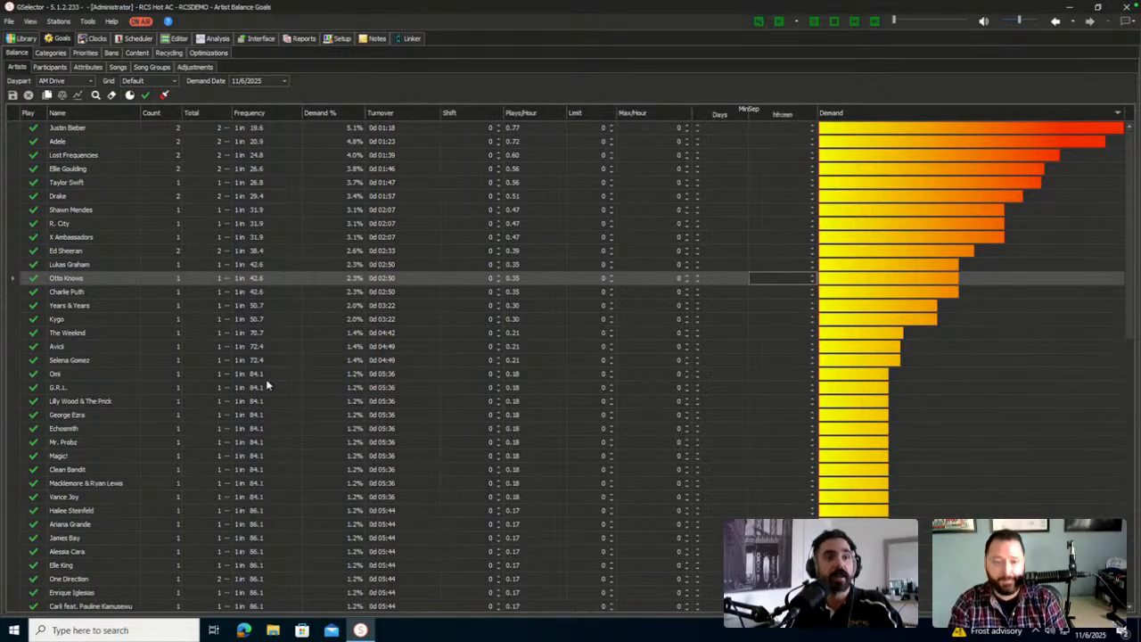
{"action": "left_click", "coordinate": [22, 38]}
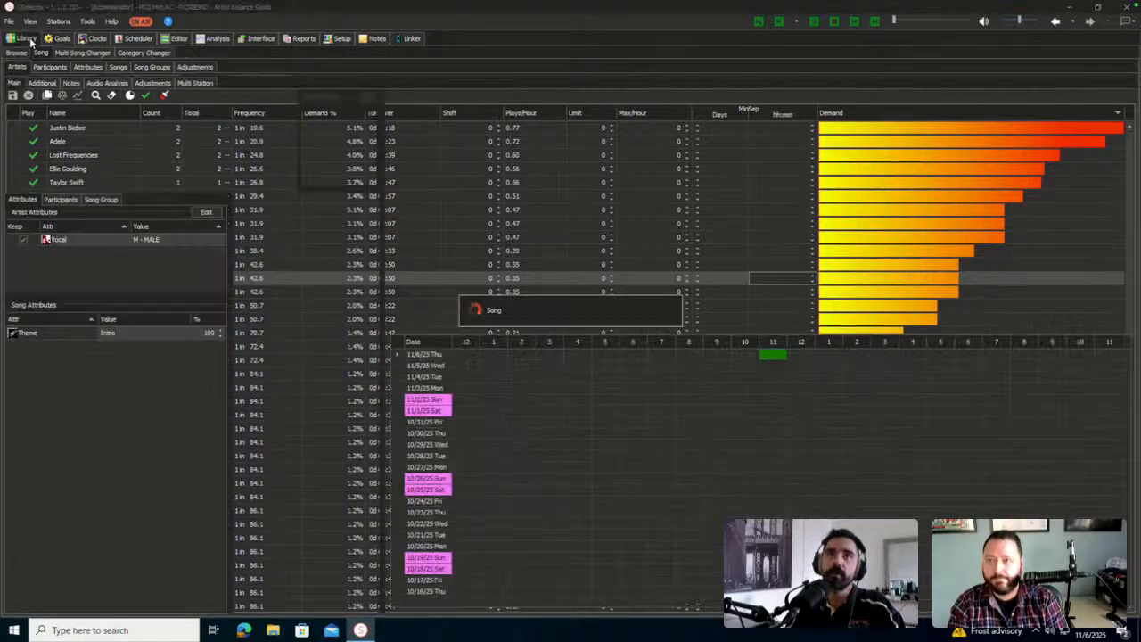
Add End Time to the Selected Fields of the Library browse list's columns
{"action": "left_click", "coordinate": [16, 53]}
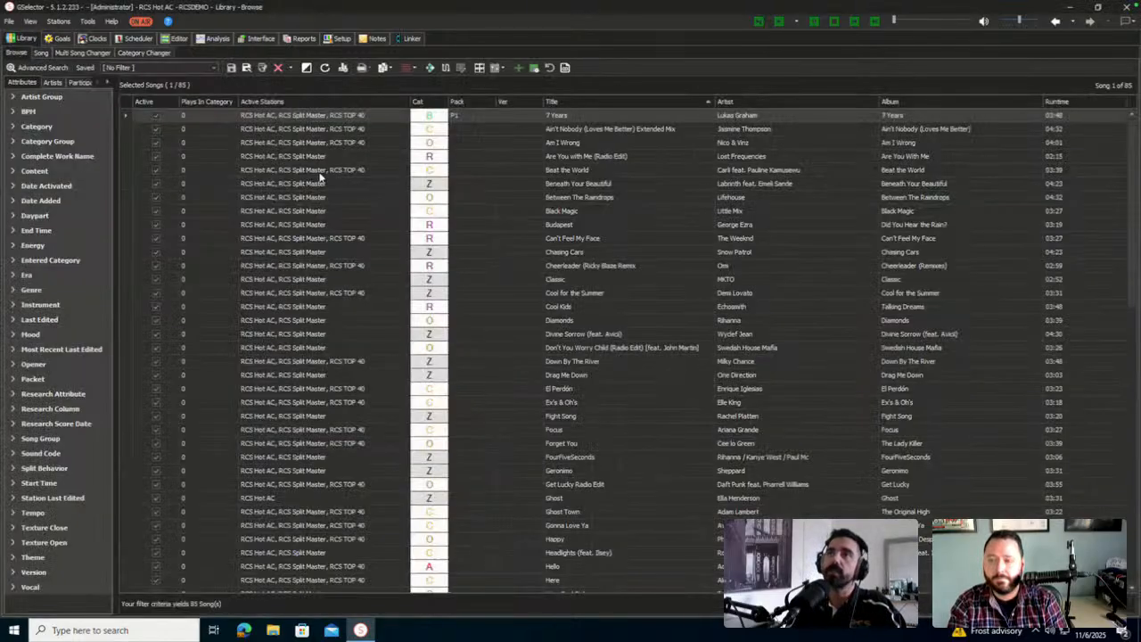
{"action": "right_click", "coordinate": [341, 103]}
{"action": "left_click", "coordinate": [370, 109]}
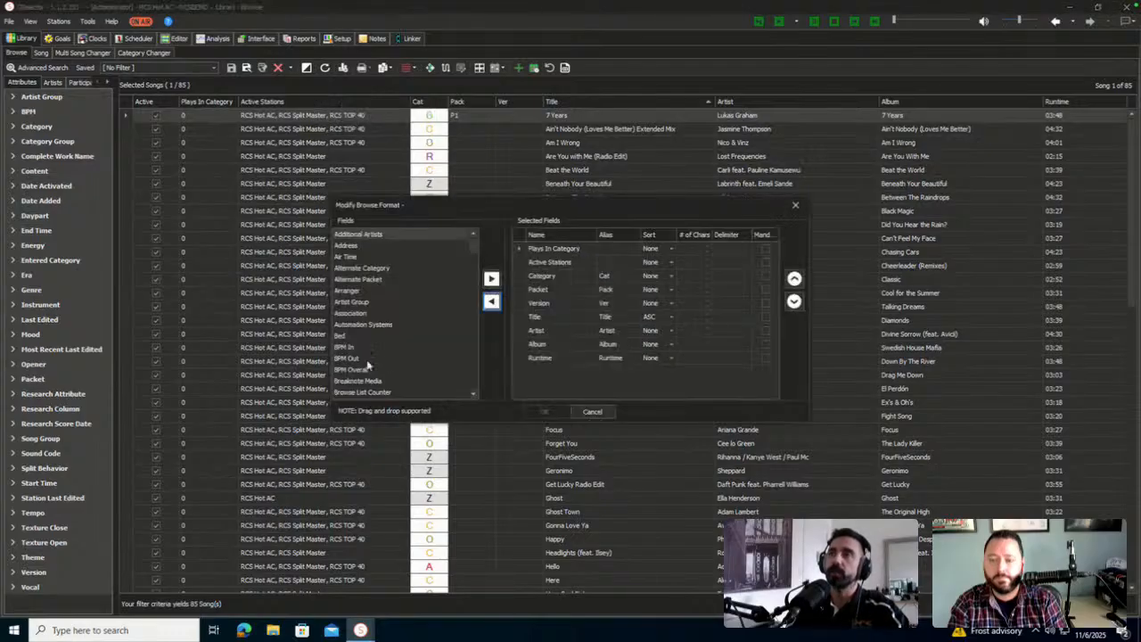
{"action": "left_click", "coordinate": [387, 359]}
{"action": "scroll", "coordinate": [387, 358], "scroll_direction": "down", "scroll_amount": 7}
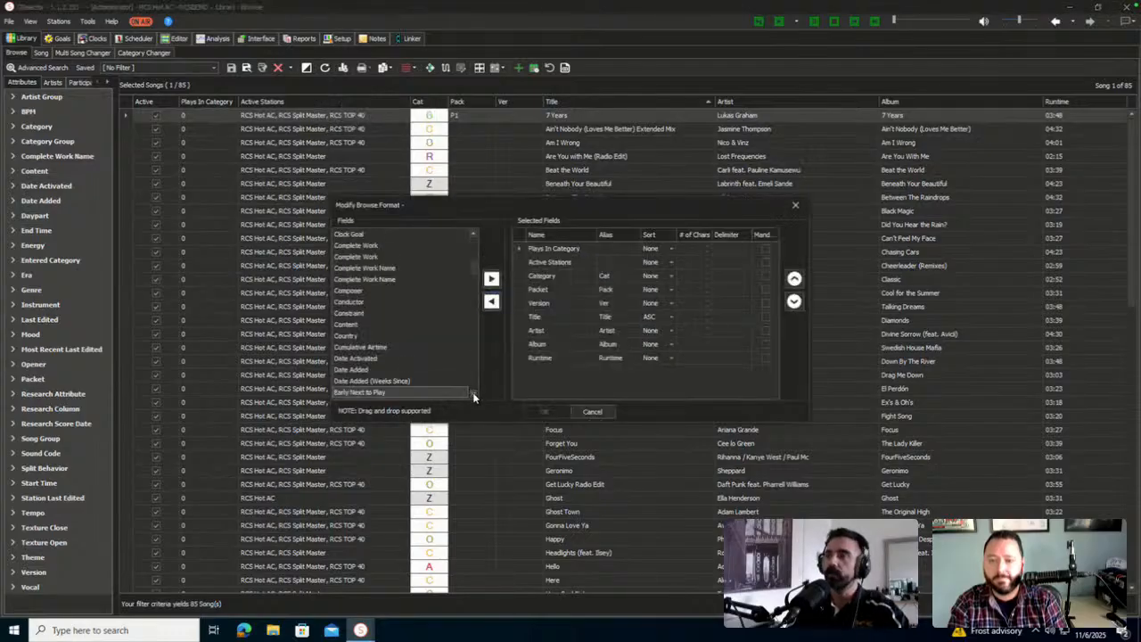
{"action": "left_click", "coordinate": [473, 394]}
{"action": "left_click", "coordinate": [473, 396]}
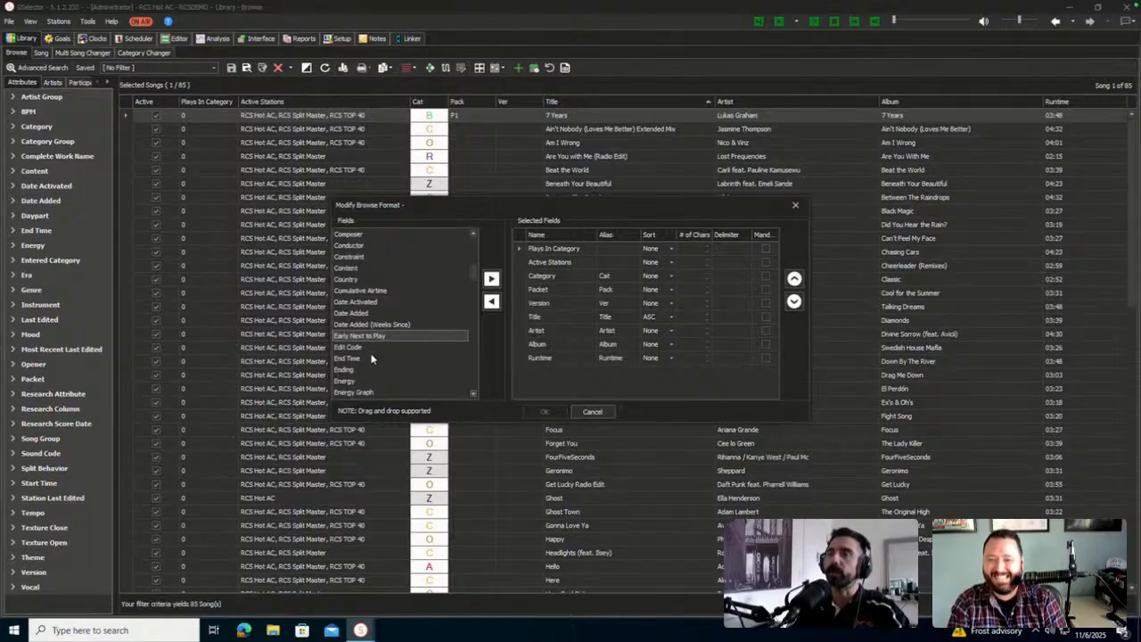
{"action": "left_click", "coordinate": [370, 358]}
{"action": "left_click", "coordinate": [491, 278]}
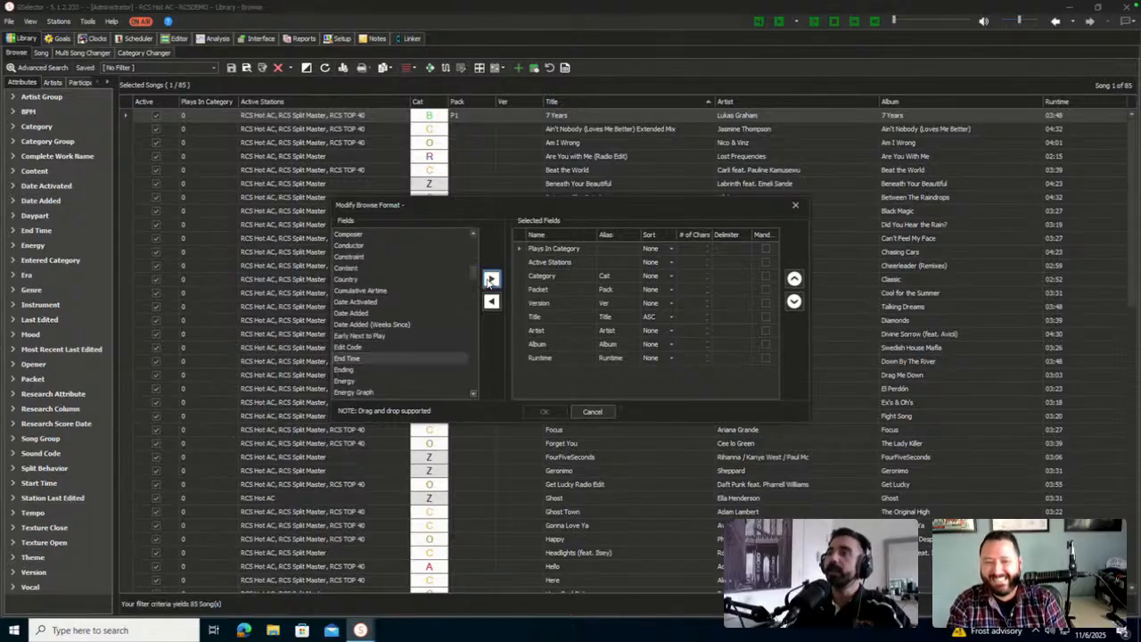
{"action": "left_click", "coordinate": [541, 412]}
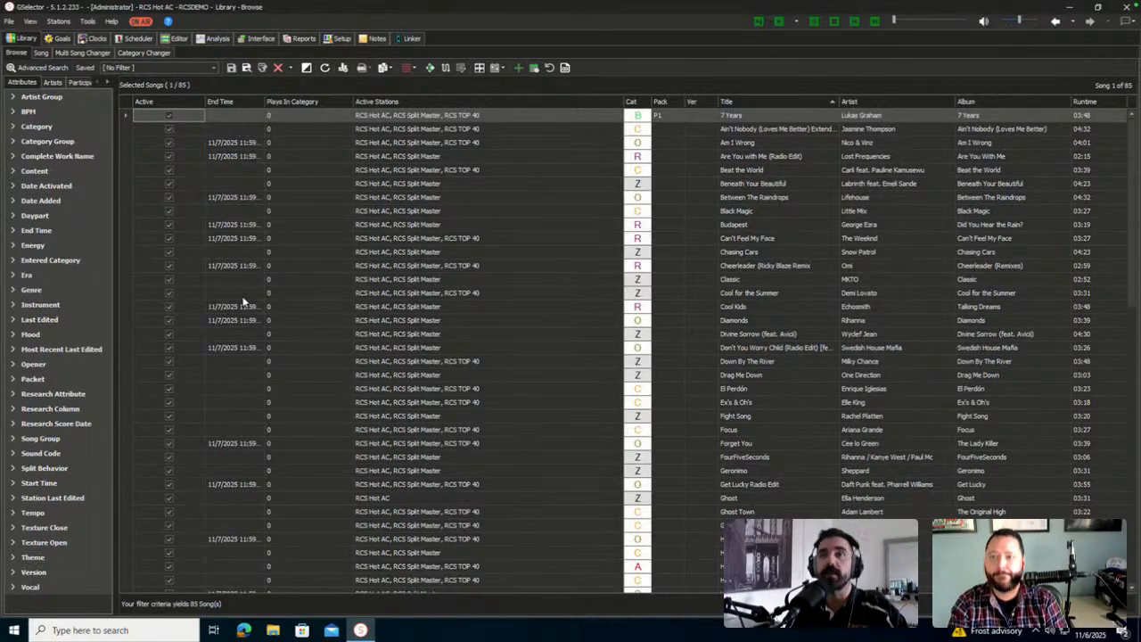
Open the AM Drive Artist Balance Goals with demand date 11/10/2025
{"action": "left_click", "coordinate": [69, 39]}
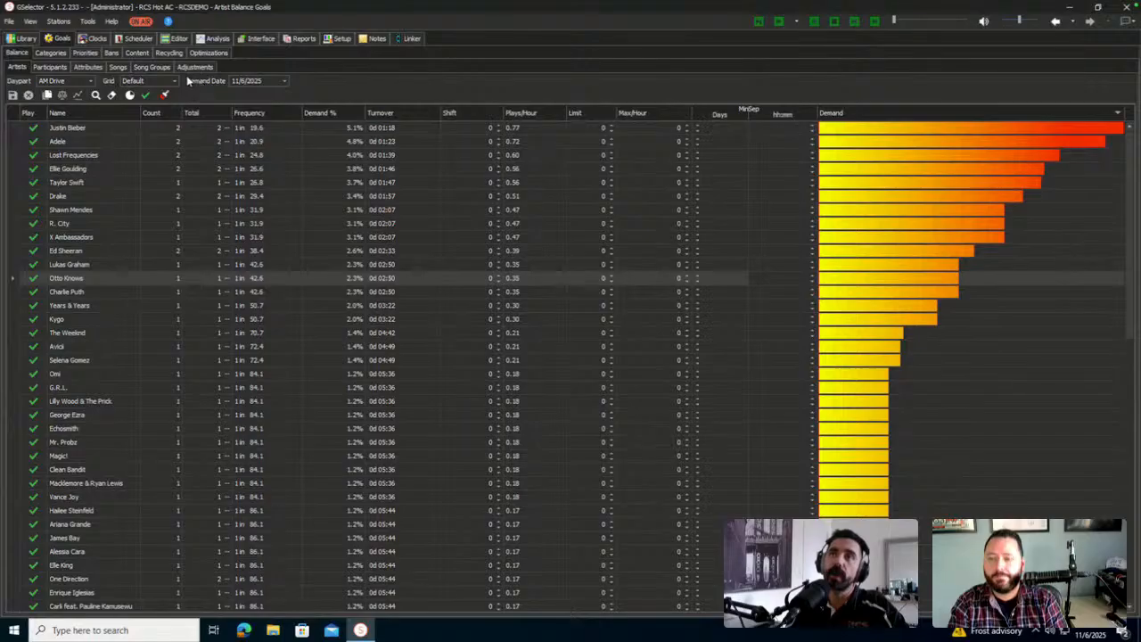
{"action": "left_click", "coordinate": [285, 81]}
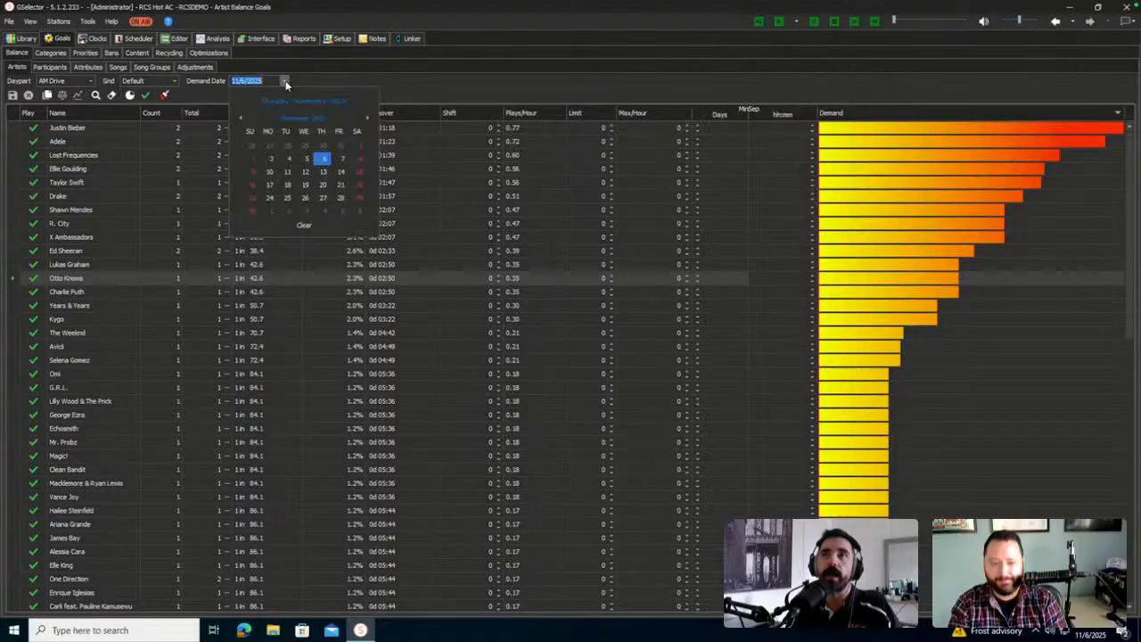
{"action": "left_click", "coordinate": [270, 174]}
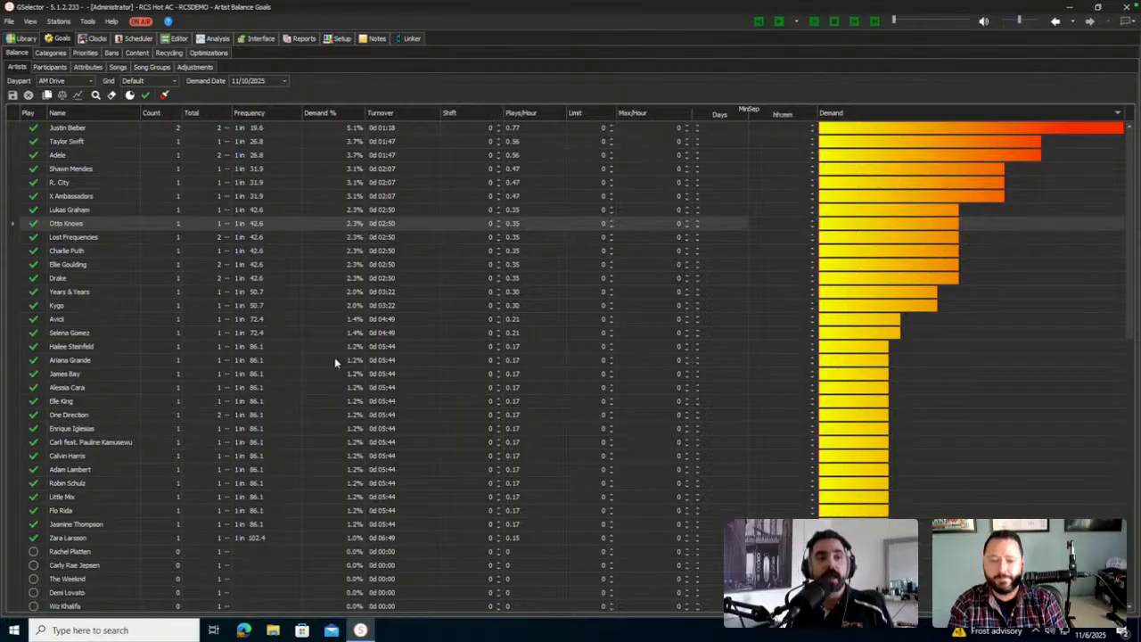
Change the artist balance goals demand date to 12/1/2025
{"action": "left_click", "coordinate": [284, 81]}
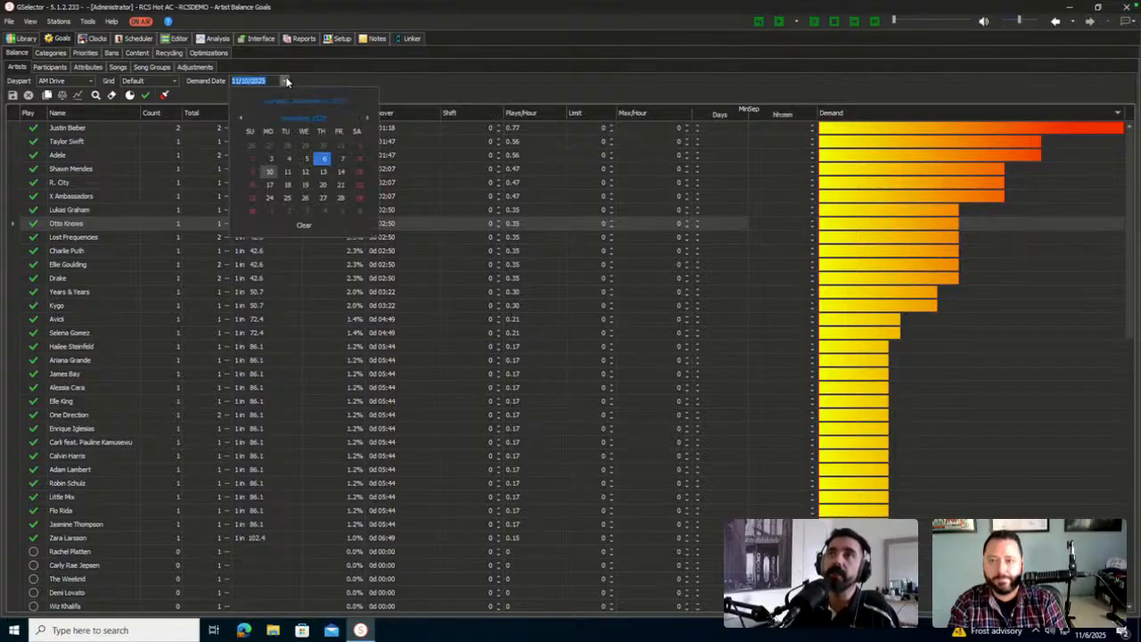
{"action": "left_click", "coordinate": [269, 211]}
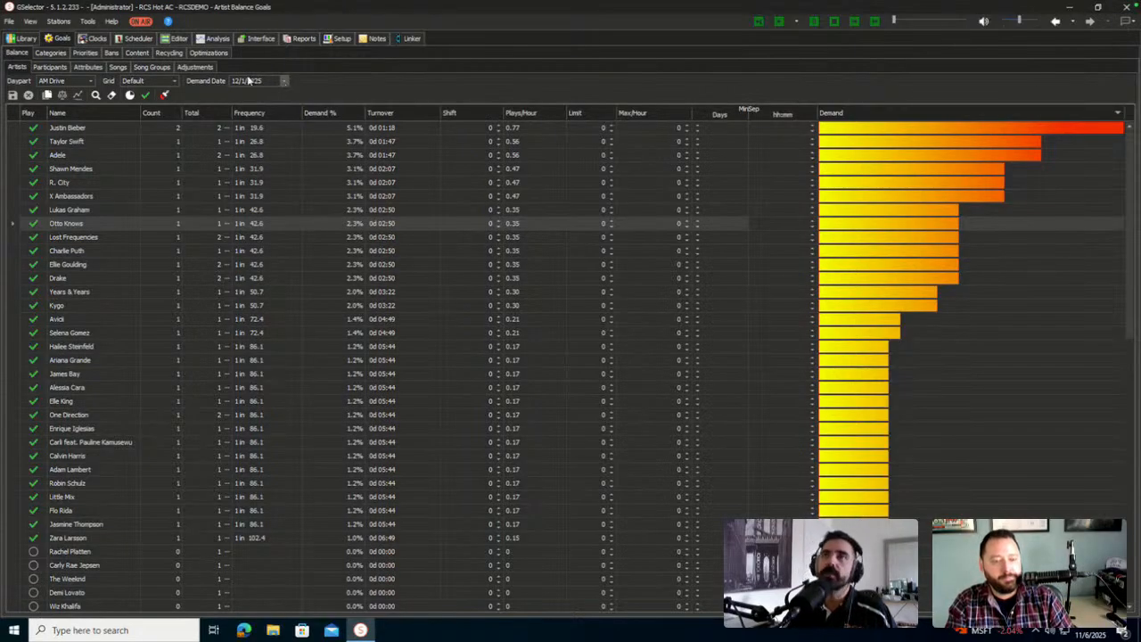
Add active Sunday recycling rules for all category groups targeting PM Drive
{"action": "left_click", "coordinate": [179, 57]}
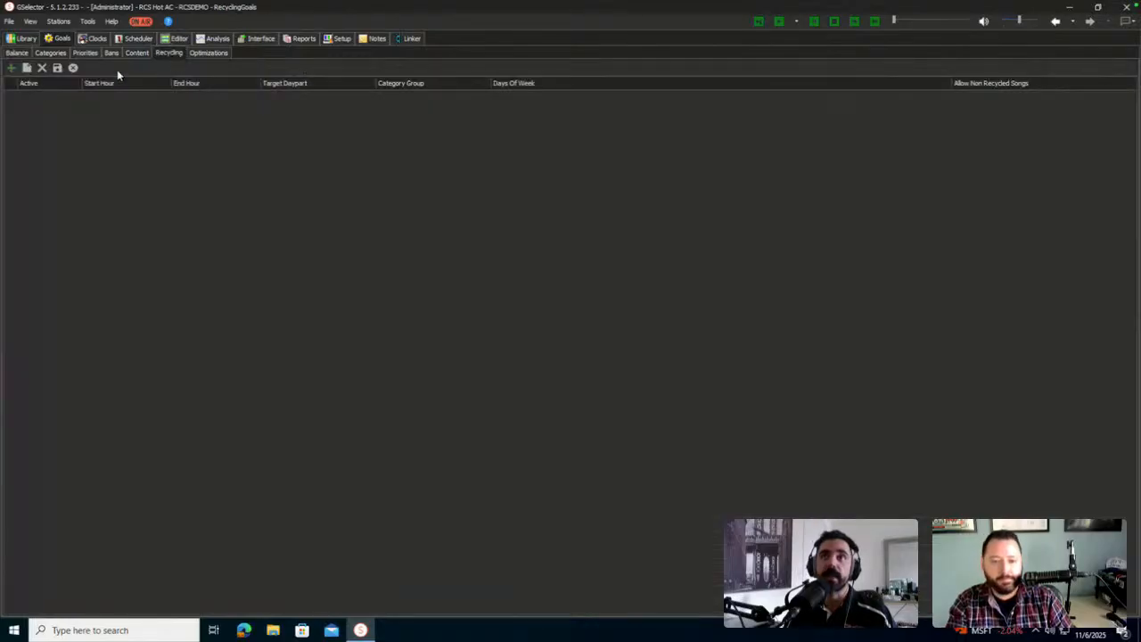
{"action": "left_click", "coordinate": [13, 70]}
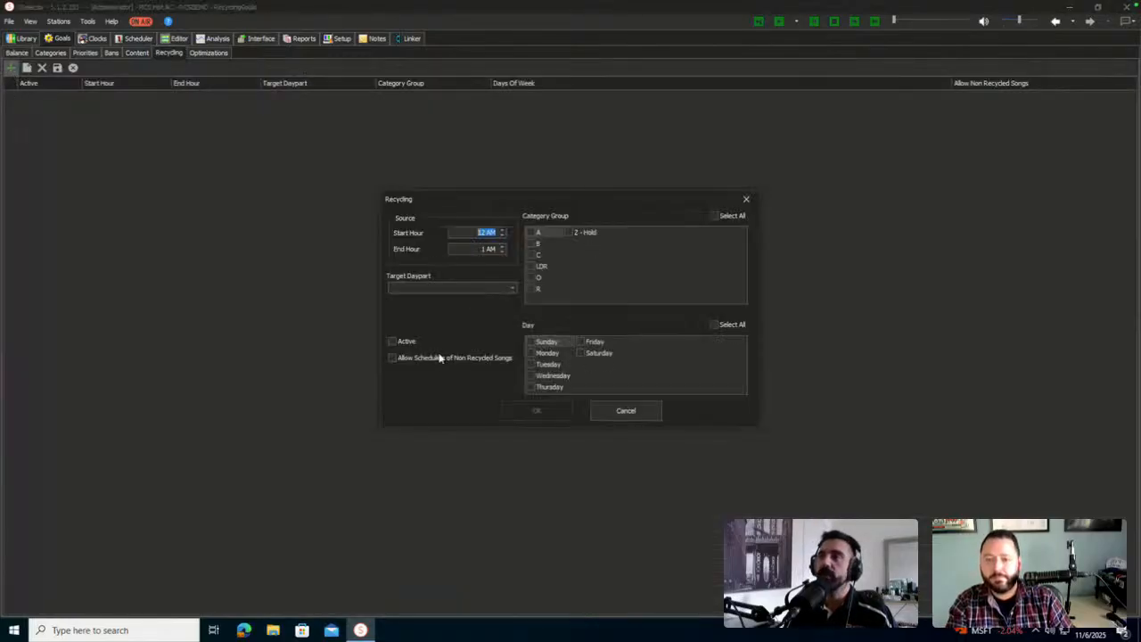
{"action": "left_click", "coordinate": [733, 215]}
{"action": "left_click", "coordinate": [553, 344]}
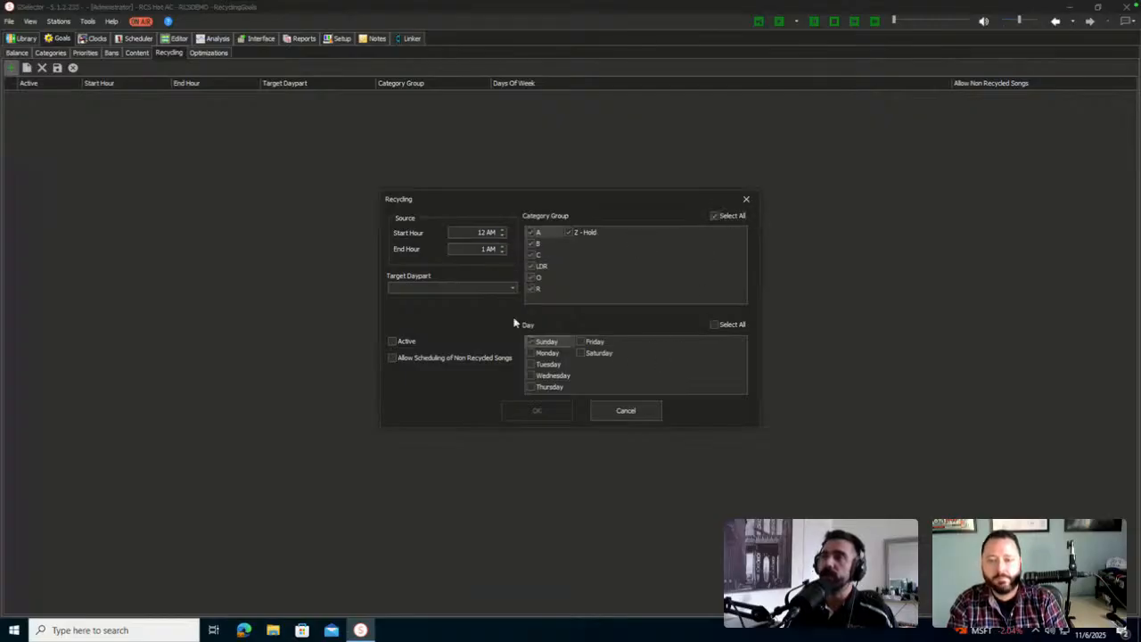
{"action": "left_click", "coordinate": [408, 341]}
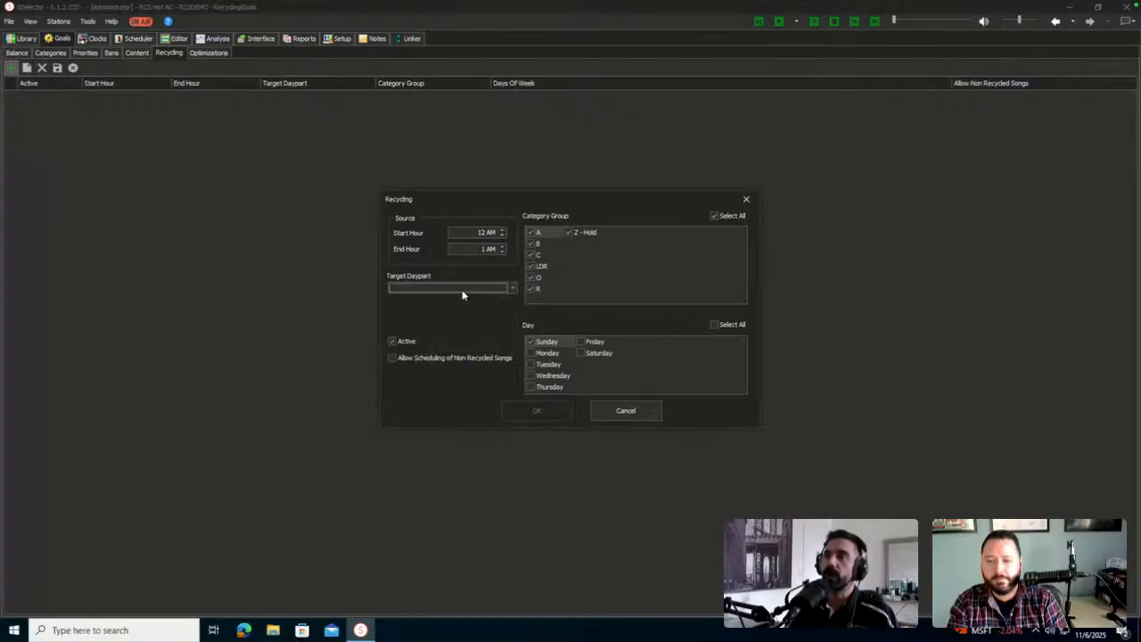
{"action": "left_click", "coordinate": [461, 294]}
{"action": "left_click", "coordinate": [433, 321]}
{"action": "left_click", "coordinate": [552, 414]}
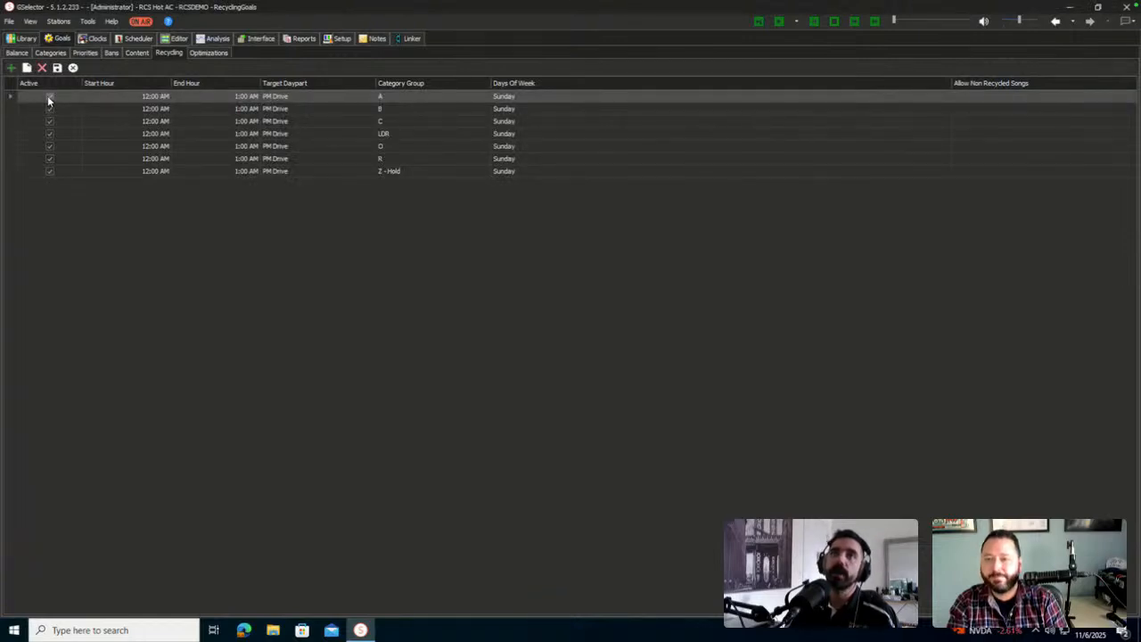
Deactivate the category A recycling rule
{"action": "double_click", "coordinate": [207, 99]}
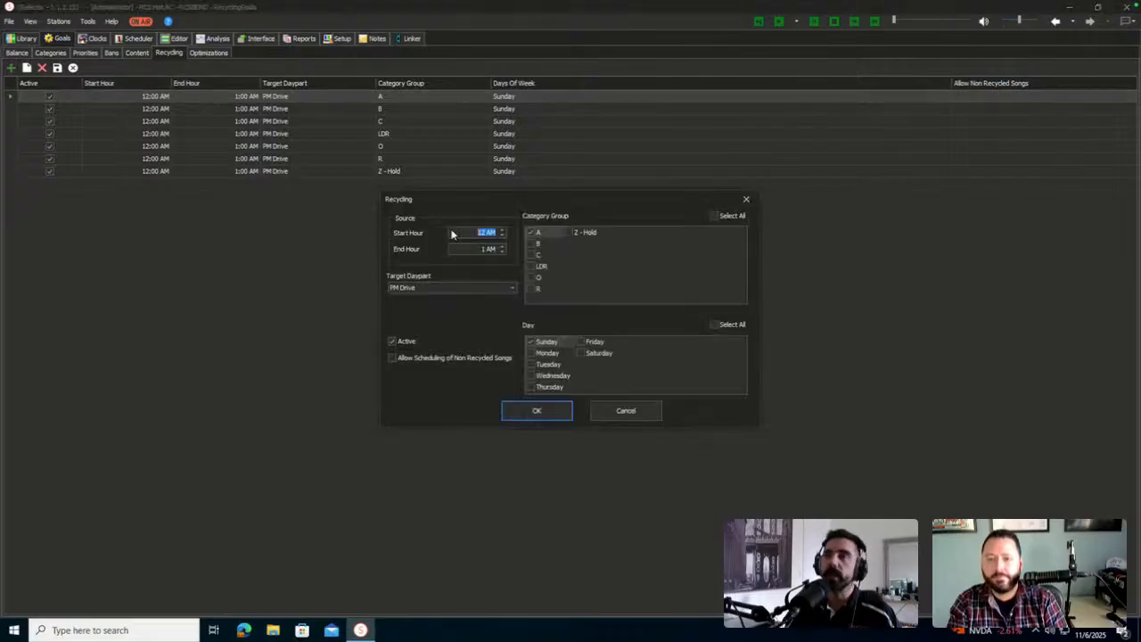
{"action": "left_click", "coordinate": [400, 342]}
{"action": "left_click", "coordinate": [537, 410]}
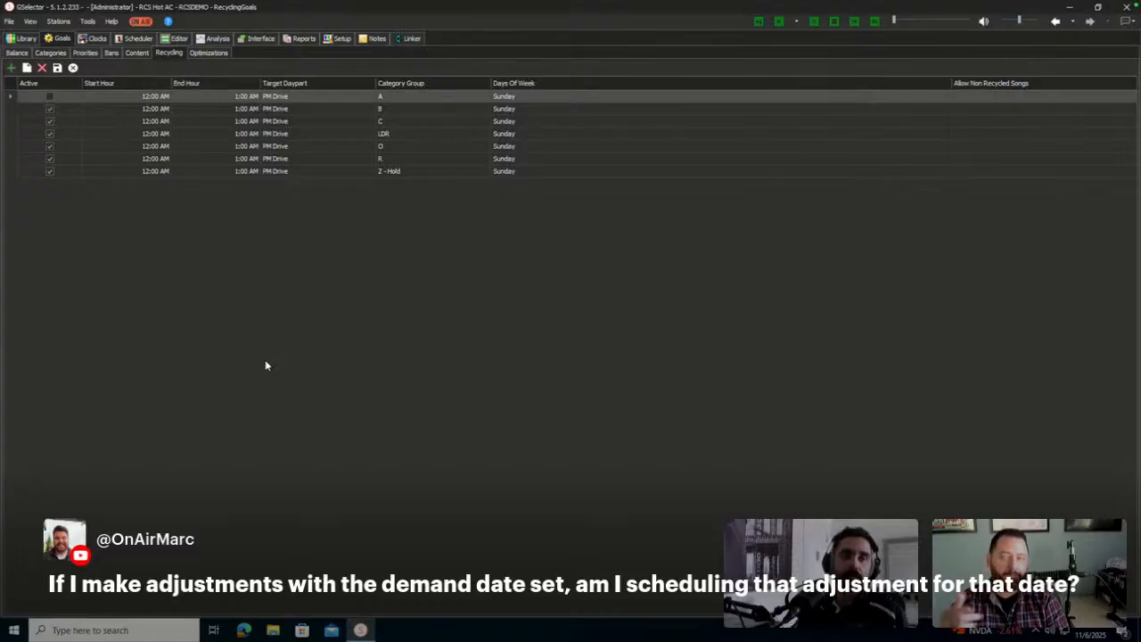
Return to the Library without saving recycling changes and open 7 Years' song card
{"action": "left_click", "coordinate": [22, 42]}
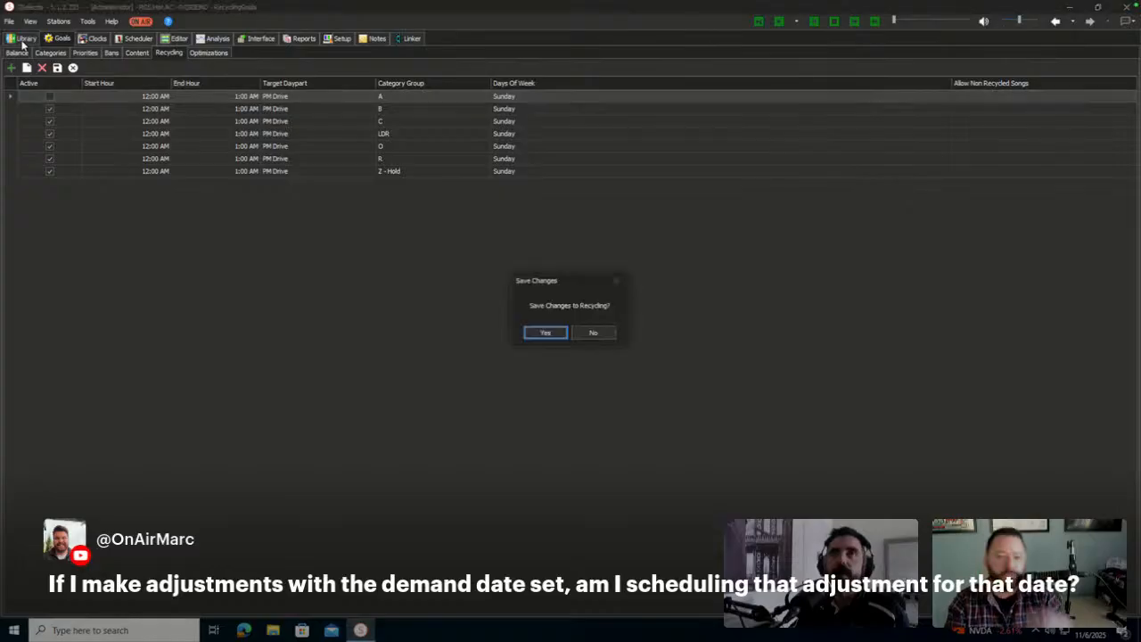
{"action": "left_click", "coordinate": [591, 332]}
{"action": "double_click", "coordinate": [569, 115]}
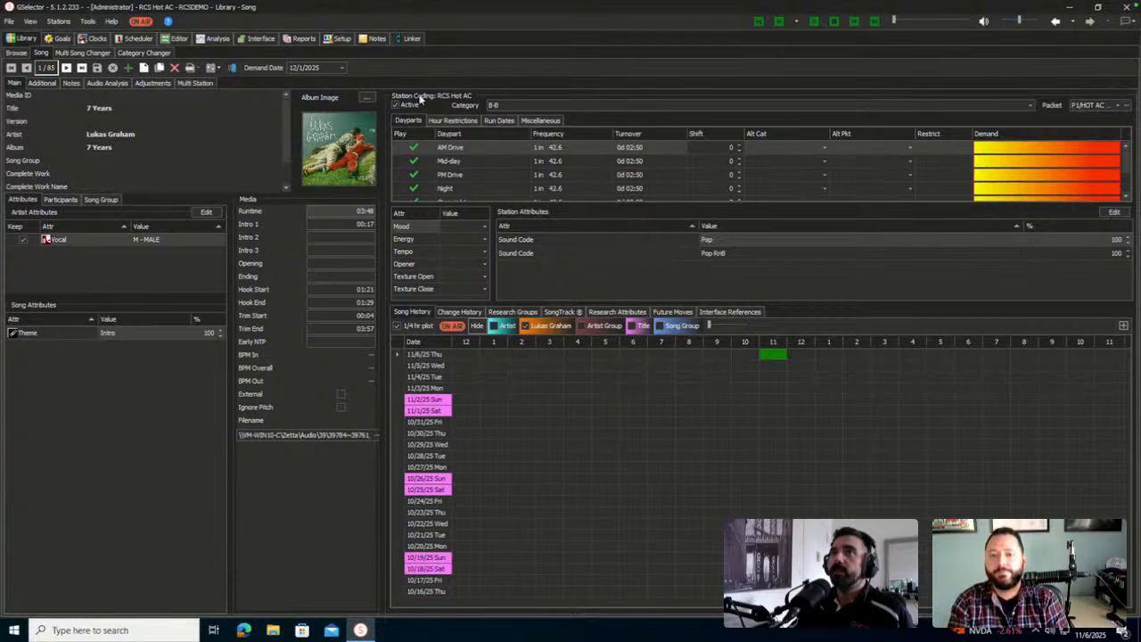
Enable an End Time of November 7, 2025 on 7 Years' Run Dates and save
{"action": "left_click", "coordinate": [342, 69]}
{"action": "left_click", "coordinate": [341, 69]}
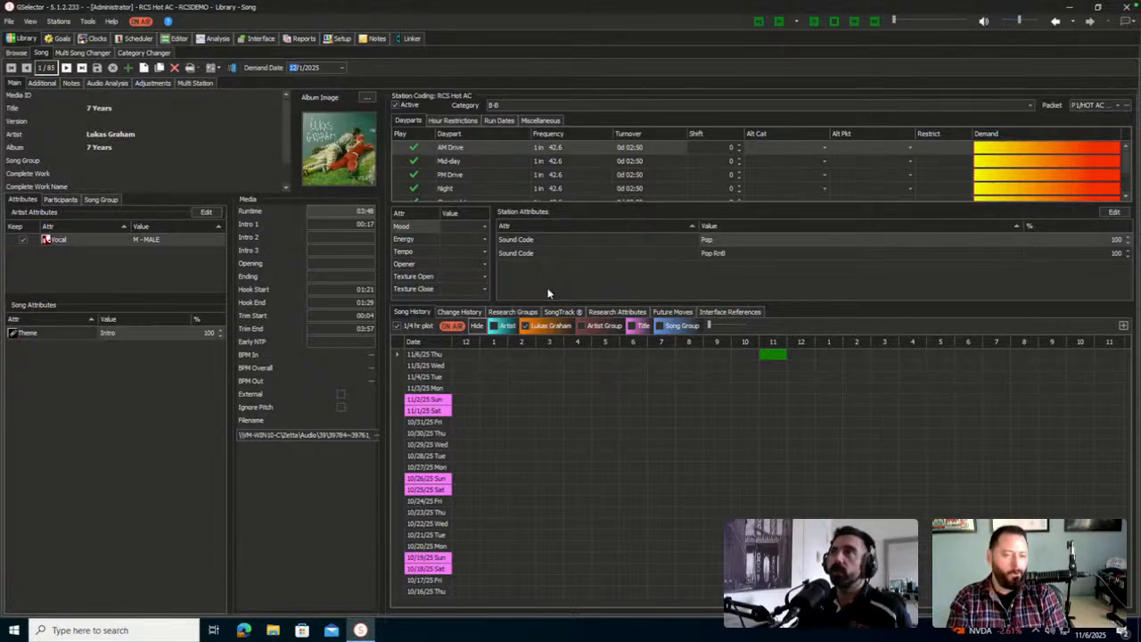
{"action": "left_click", "coordinate": [341, 70]}
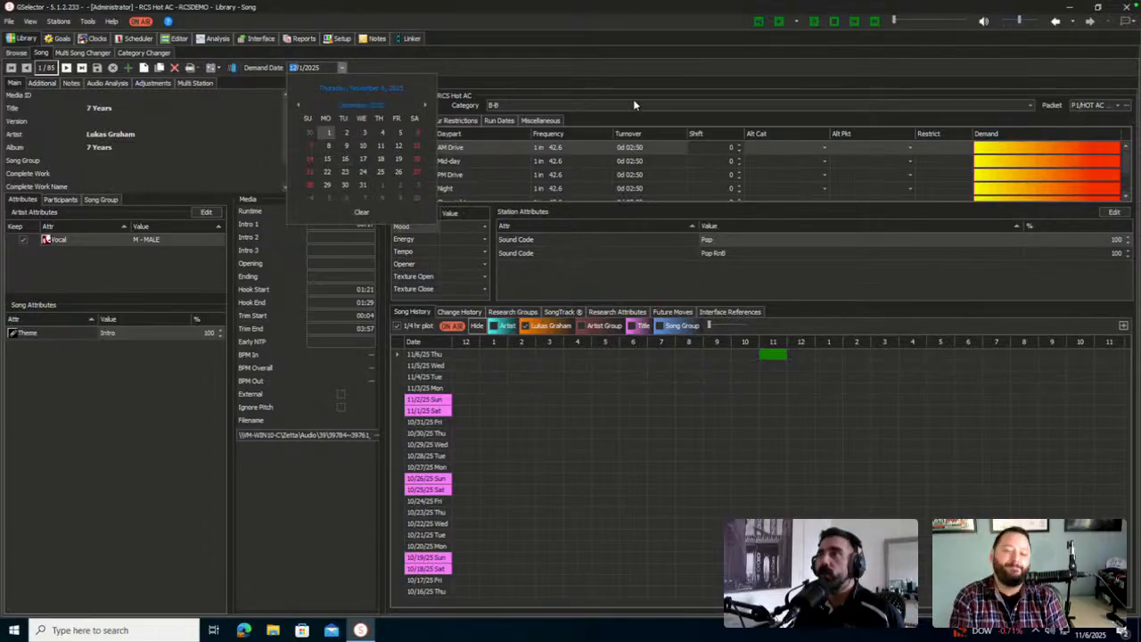
{"action": "left_click", "coordinate": [503, 120]}
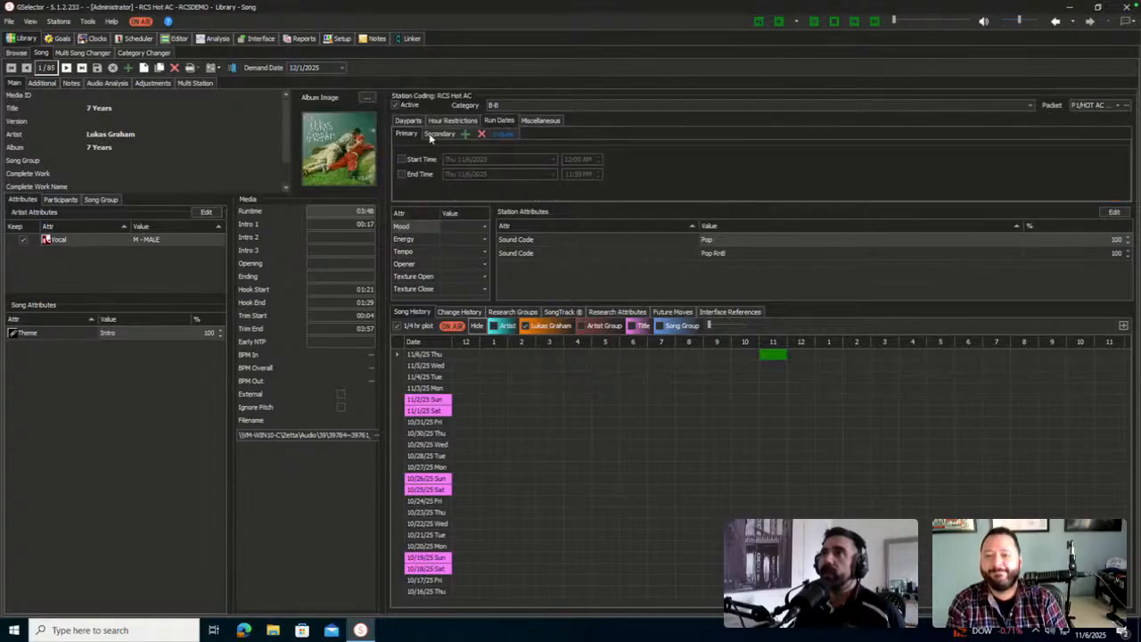
{"action": "left_click", "coordinate": [408, 173]}
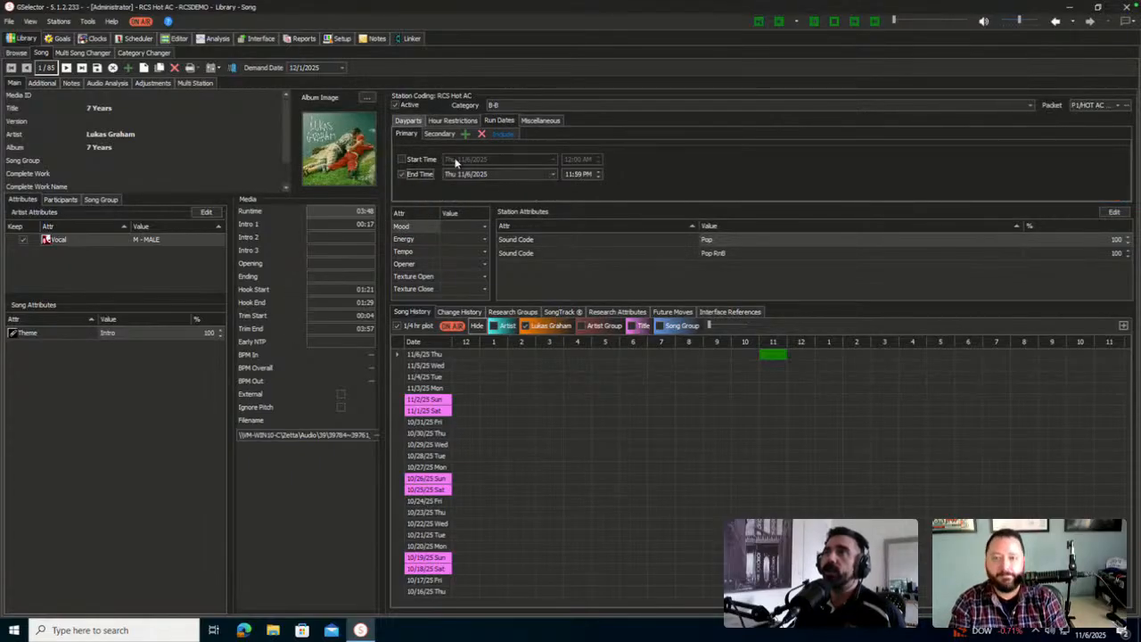
{"action": "left_click", "coordinate": [552, 174]}
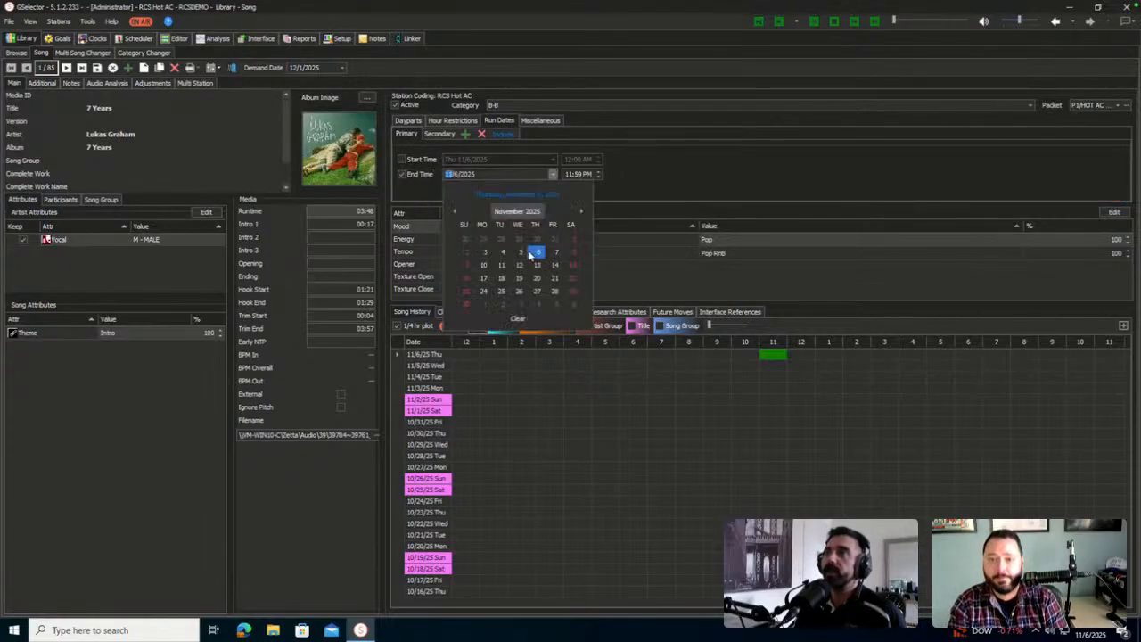
{"action": "left_click", "coordinate": [556, 258]}
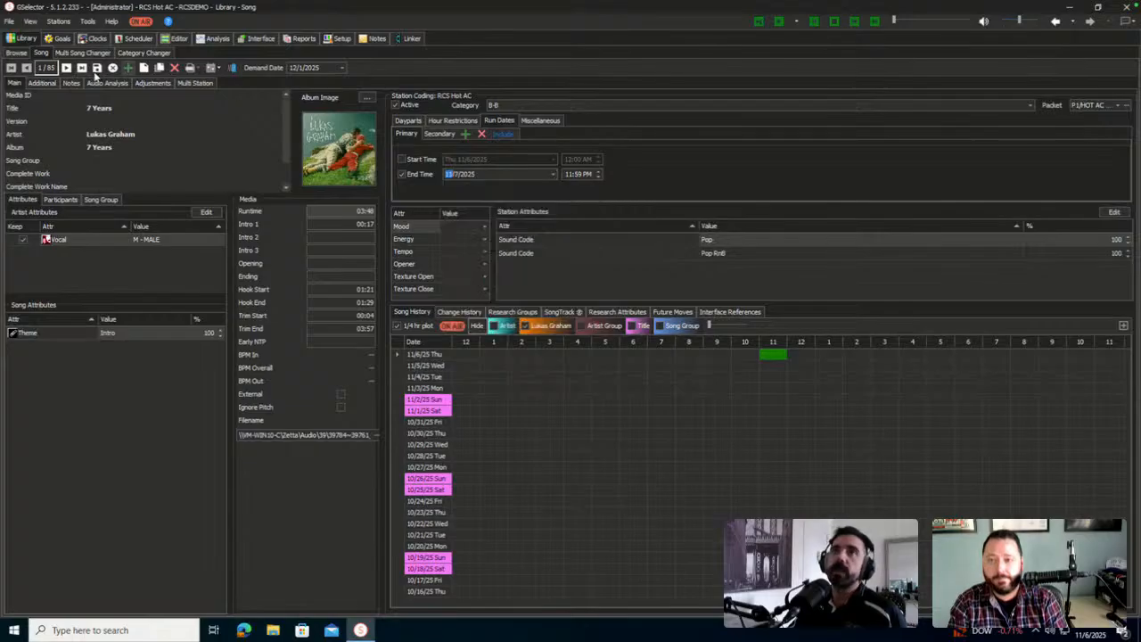
{"action": "left_click", "coordinate": [97, 68]}
{"action": "left_click", "coordinate": [425, 120]}
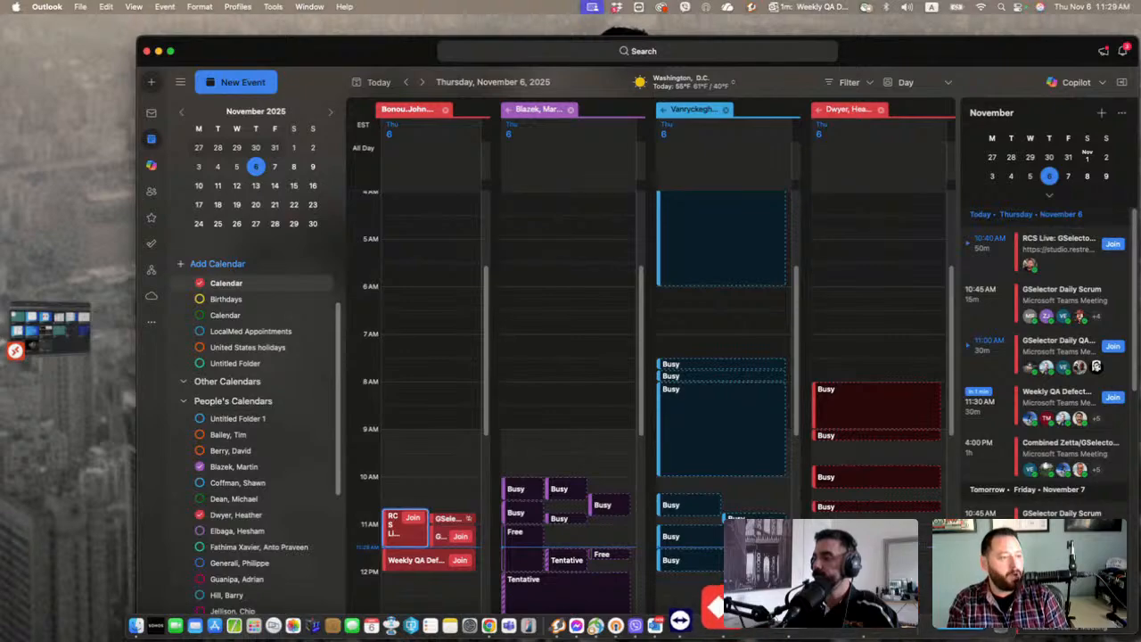
Bring the Microsoft Remote Desktop GSelector session back full-screen
{"action": "left_click", "coordinate": [726, 613]}
{"action": "double_click", "coordinate": [653, 361]}
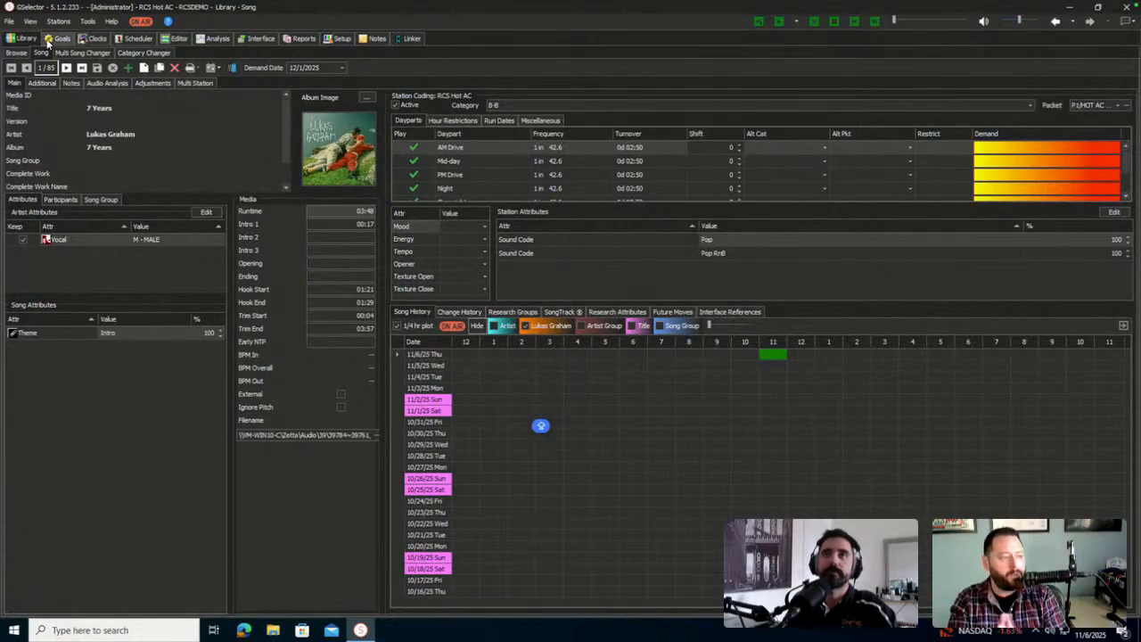
Go to Goals > Priorities and inspect the Default Song Priorities settings without changes
{"action": "left_click", "coordinate": [56, 38]}
{"action": "left_click", "coordinate": [85, 52]}
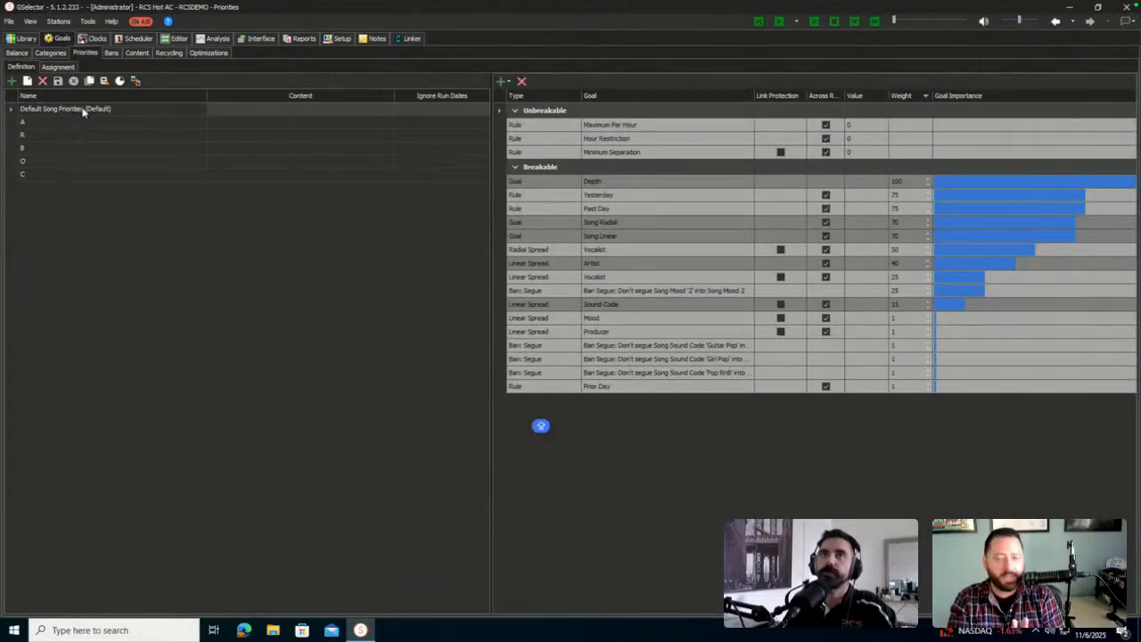
{"action": "double_click", "coordinate": [82, 110]}
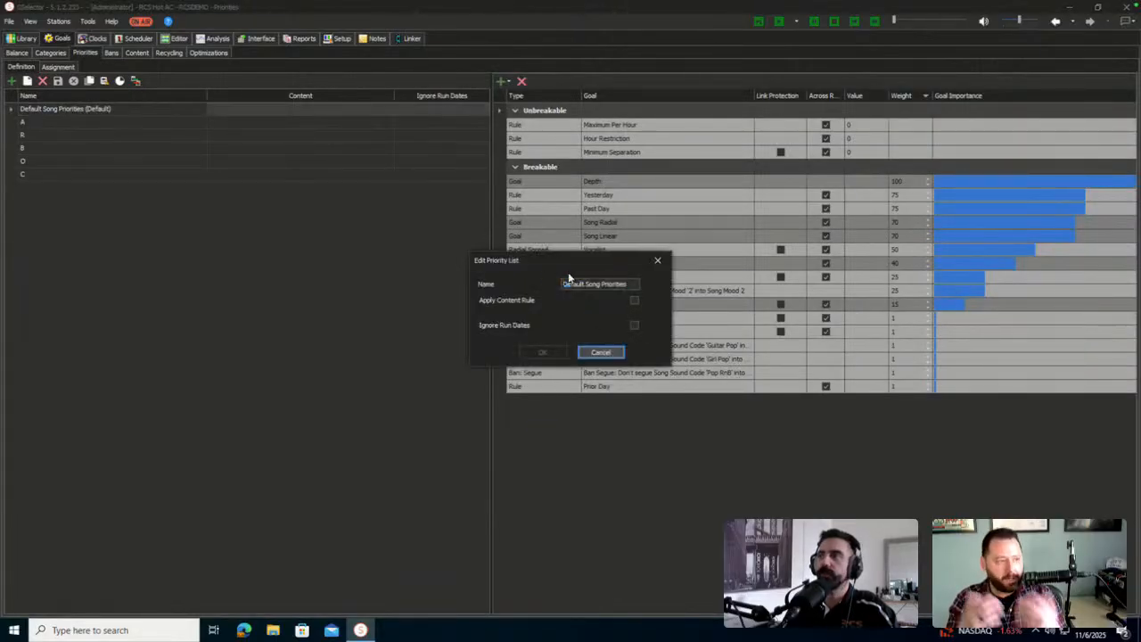
{"action": "left_click", "coordinate": [601, 352]}
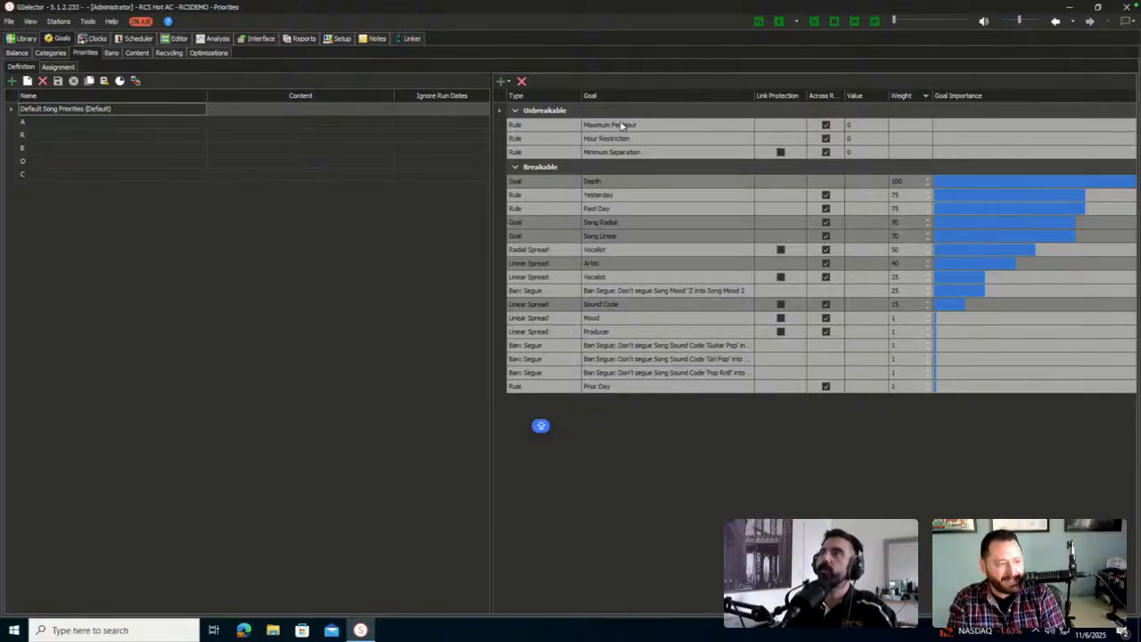
Open the Rotation Rules full-screen and filter them to priority list A
{"action": "left_click", "coordinate": [120, 81]}
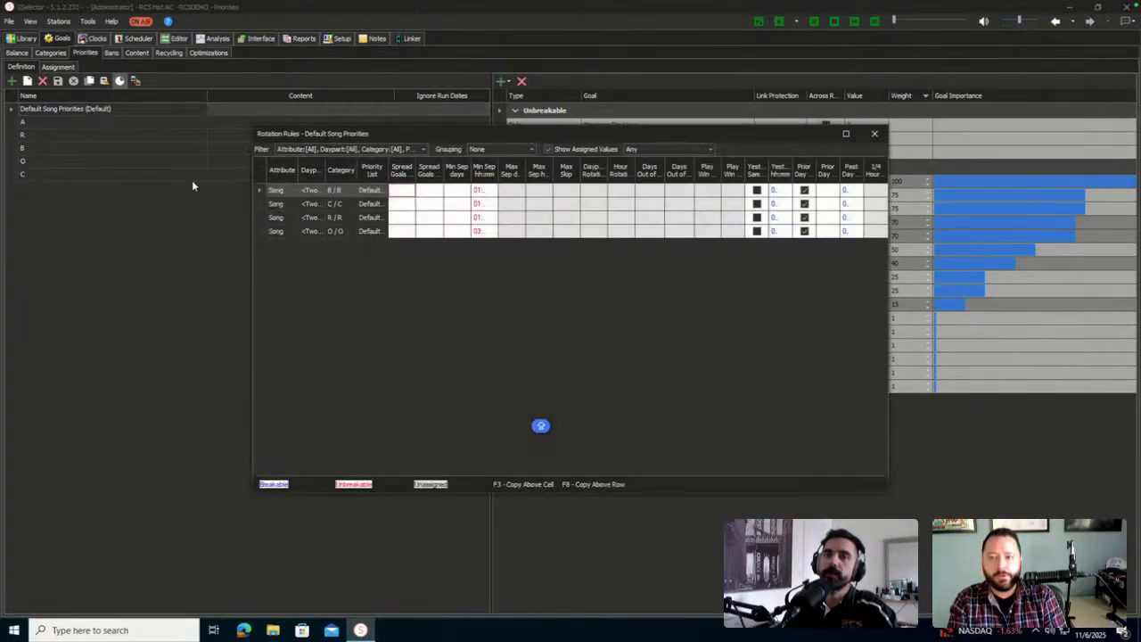
{"action": "double_click", "coordinate": [391, 130]}
{"action": "left_click", "coordinate": [98, 19]}
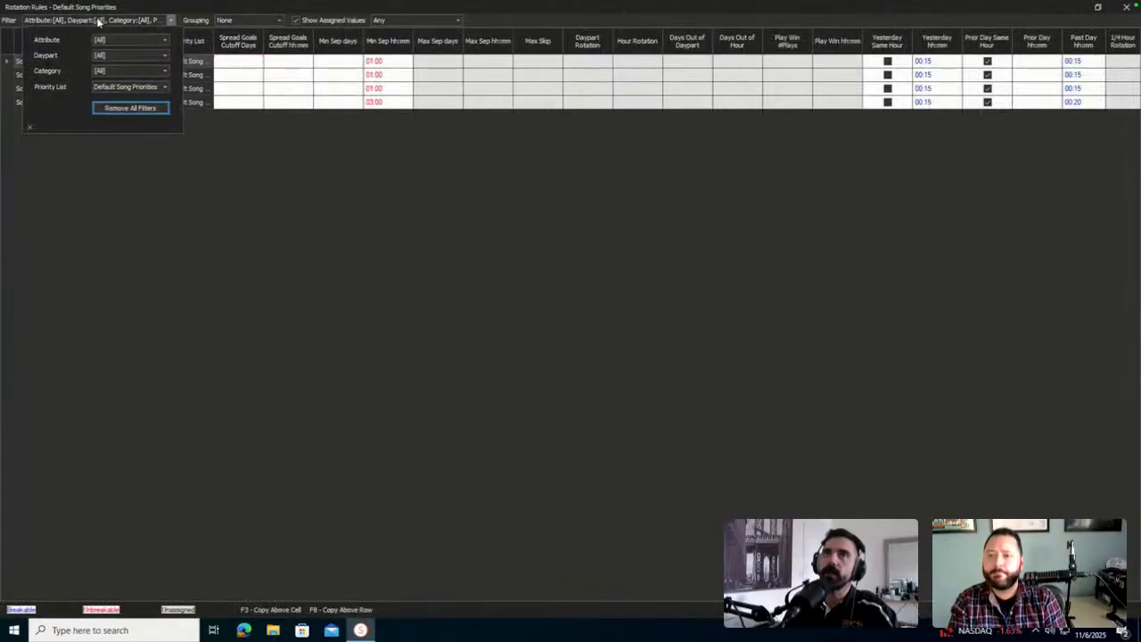
{"action": "left_click", "coordinate": [129, 89]}
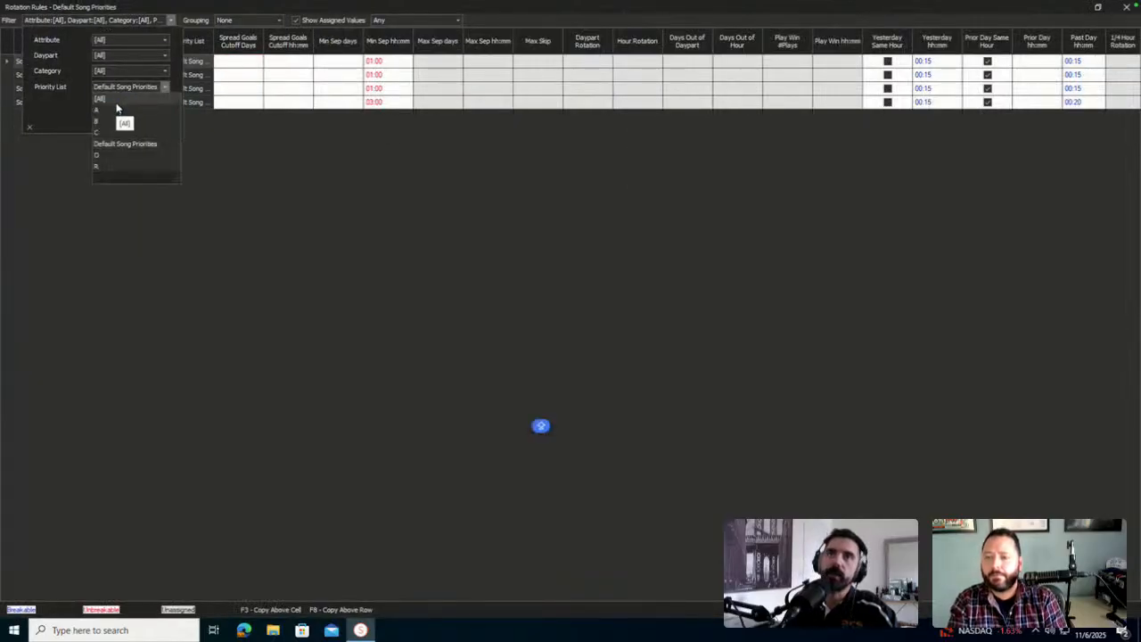
{"action": "left_click", "coordinate": [116, 110]}
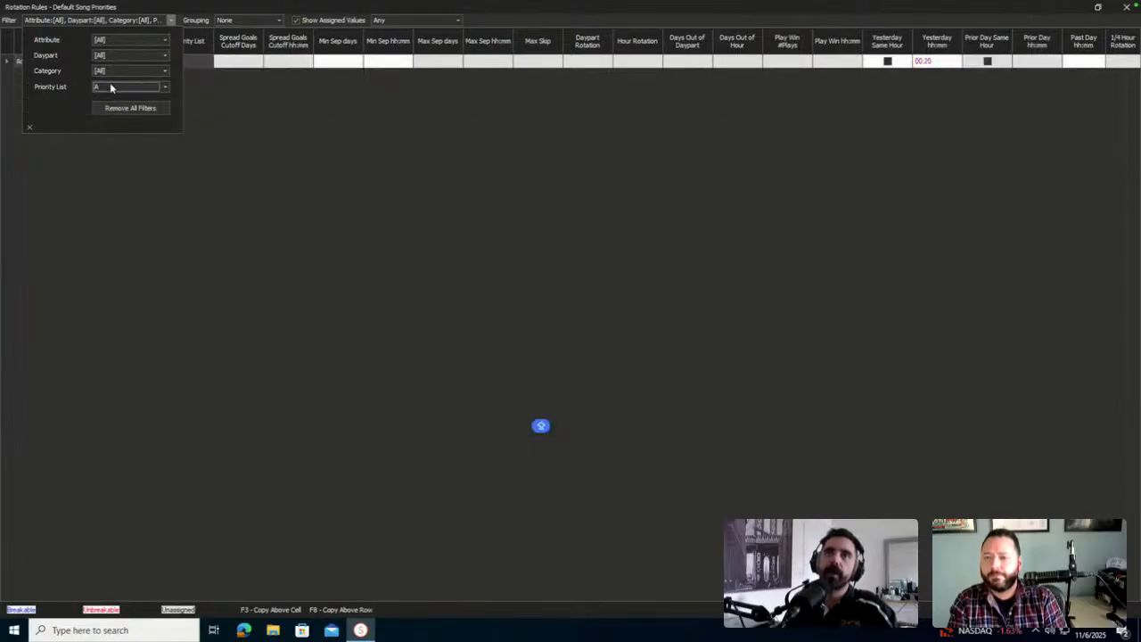
Filter the rotation rules to priority lists B, then C, and close the window
{"action": "left_click", "coordinate": [116, 86]}
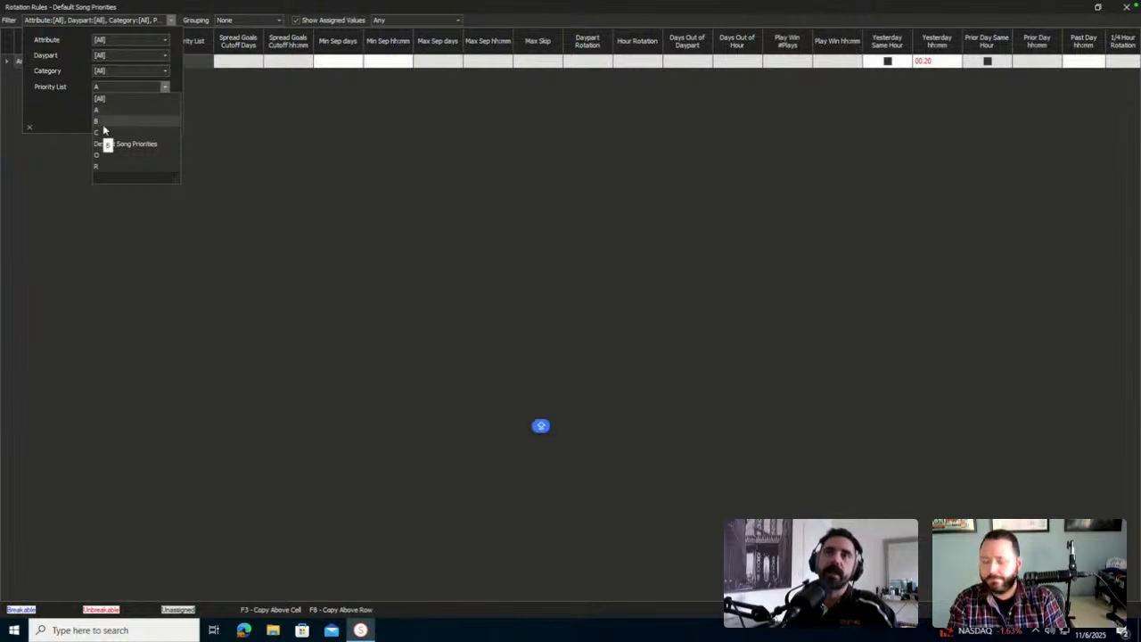
{"action": "left_click", "coordinate": [102, 124]}
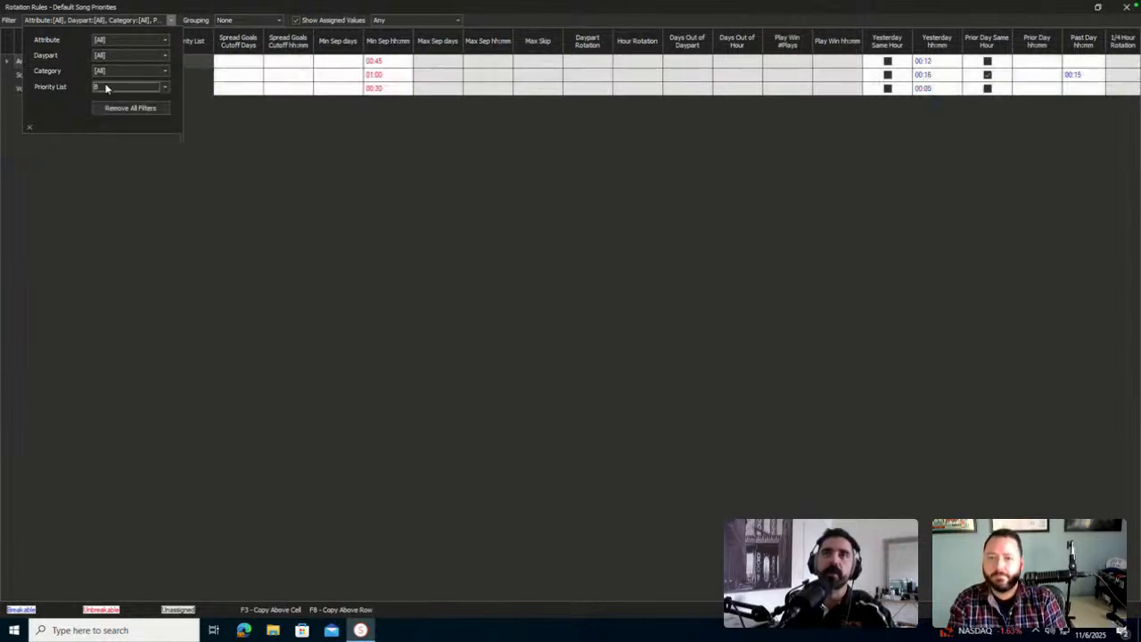
{"action": "left_click", "coordinate": [105, 86]}
{"action": "left_click", "coordinate": [98, 134]}
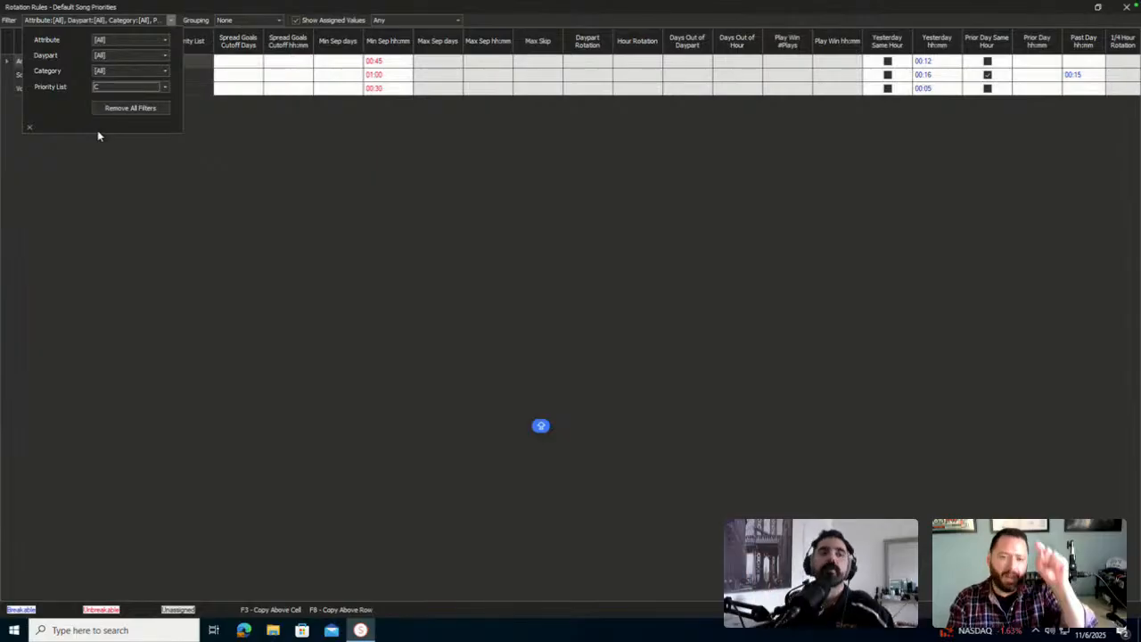
{"action": "left_click", "coordinate": [30, 126]}
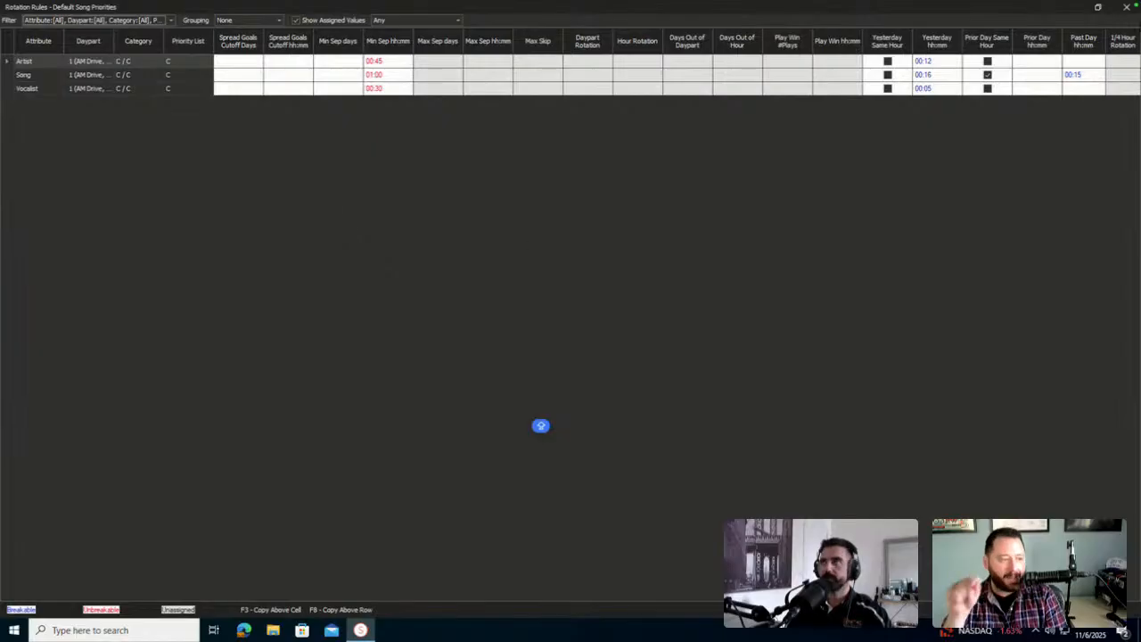
{"action": "left_click", "coordinate": [1126, 6]}
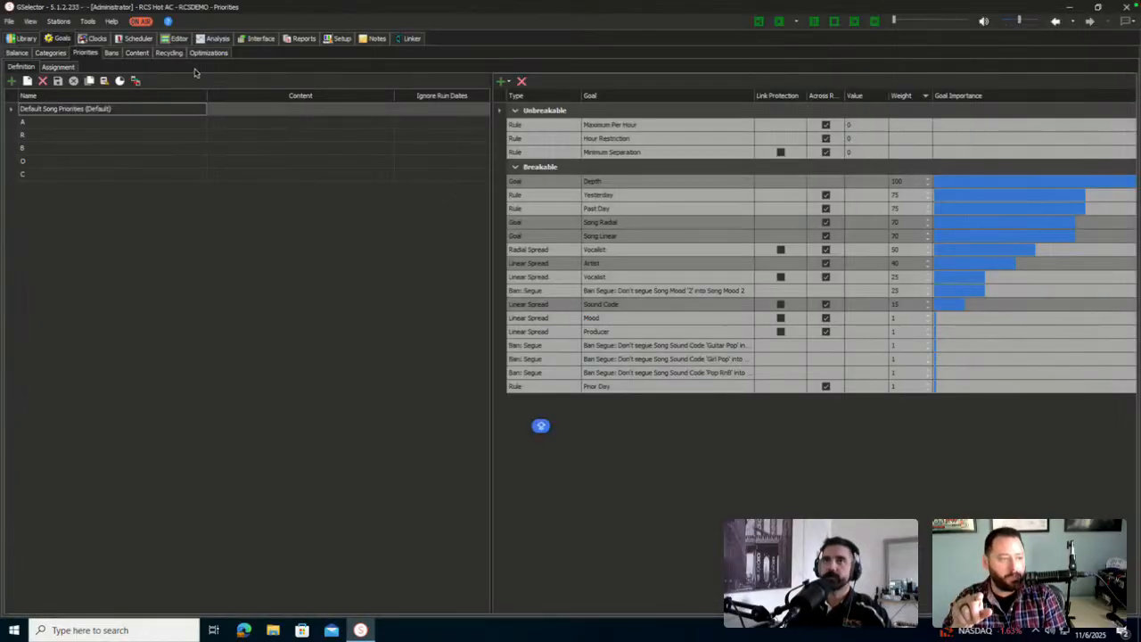
Open Linker from the Editor and show the Related Links fly-in table of Jingles and Dry theme rules
{"action": "left_click", "coordinate": [177, 39]}
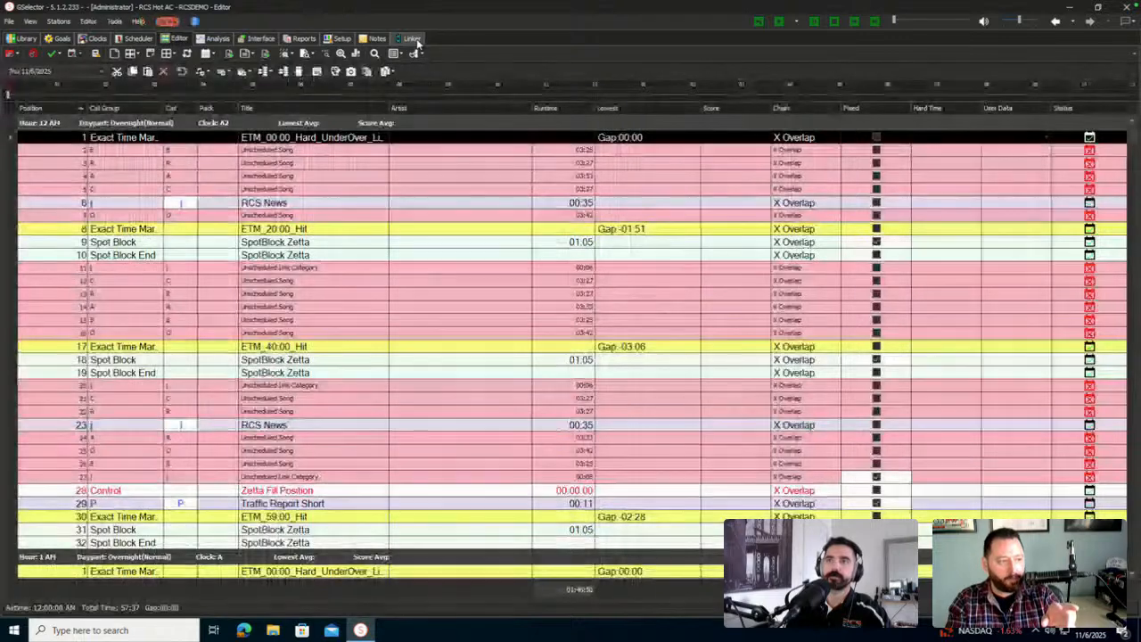
{"action": "left_click", "coordinate": [415, 41]}
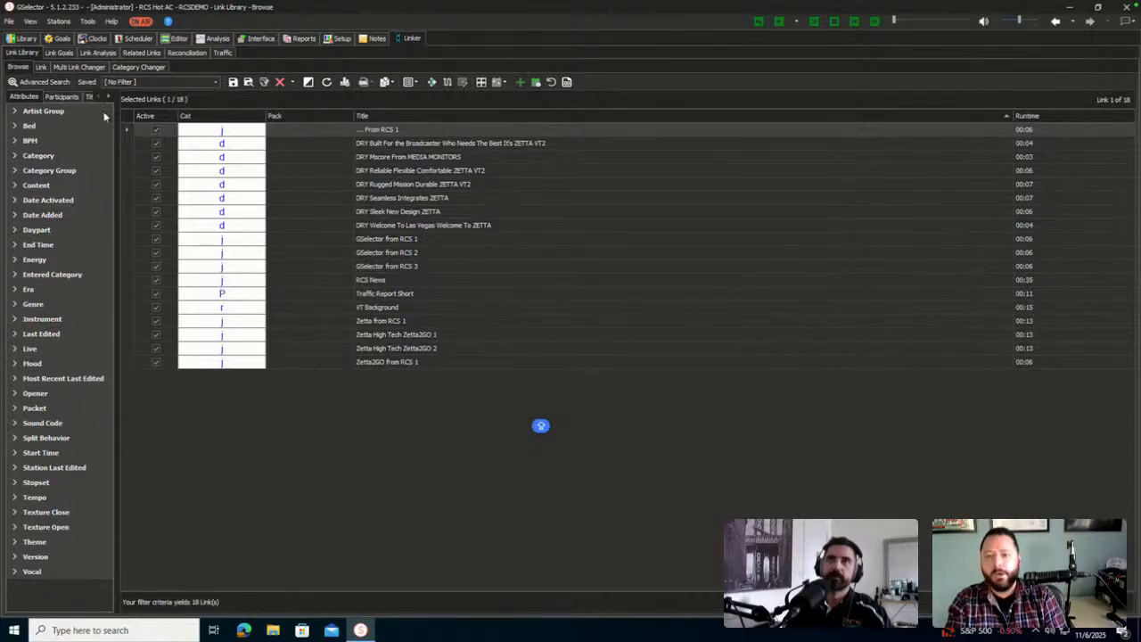
{"action": "left_click", "coordinate": [144, 54]}
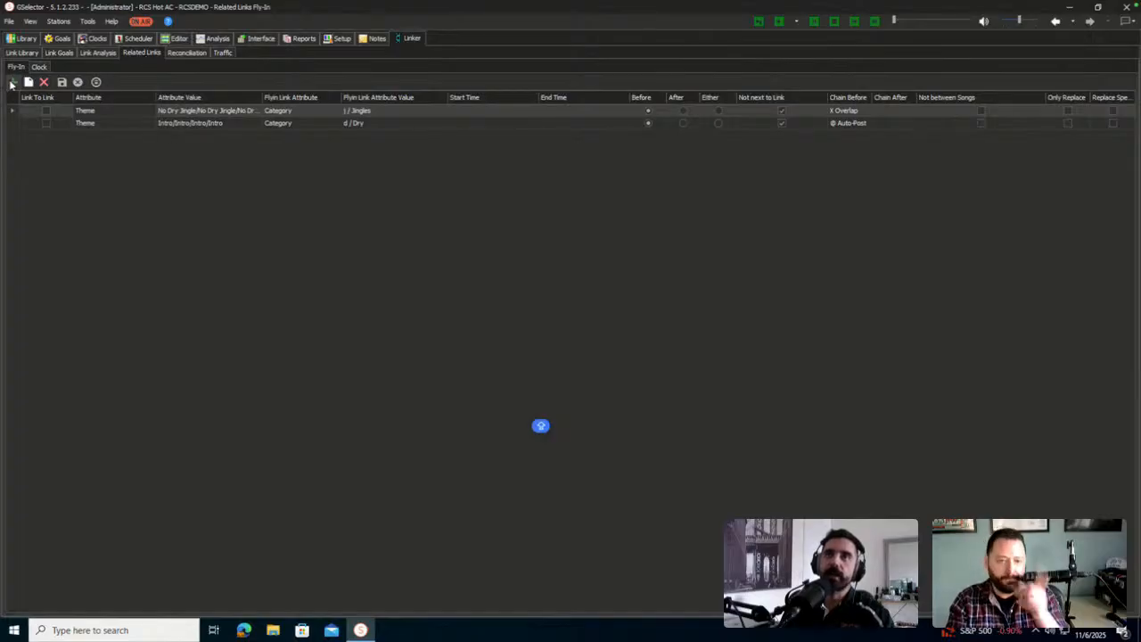
{"action": "left_click", "coordinate": [12, 82]}
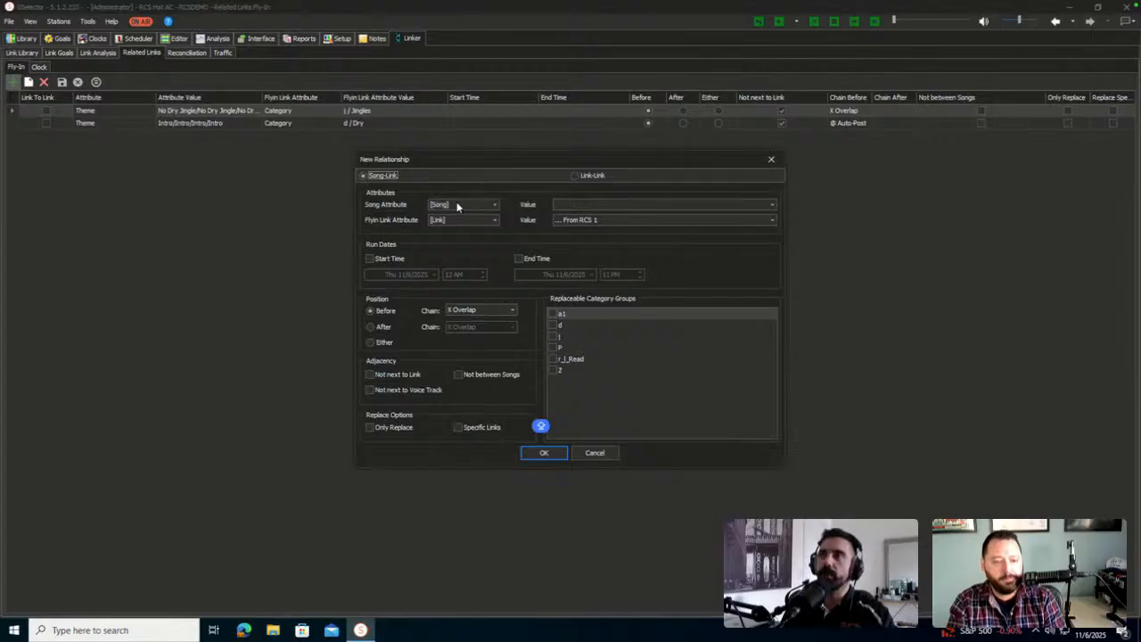
{"action": "left_click", "coordinate": [618, 206]}
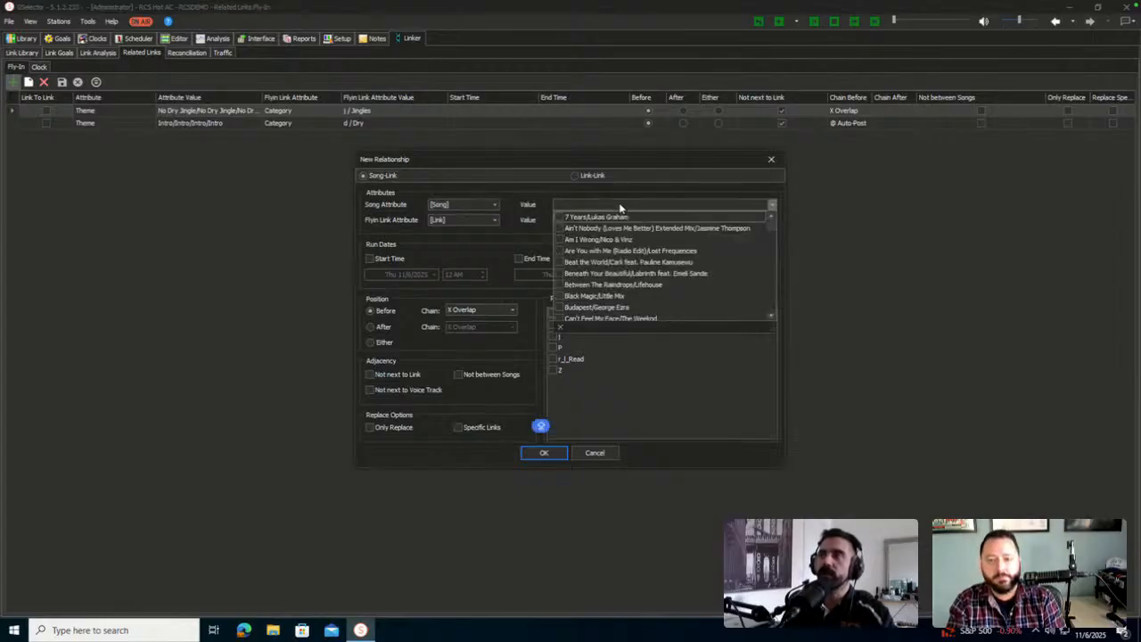
{"action": "left_click", "coordinate": [620, 207]}
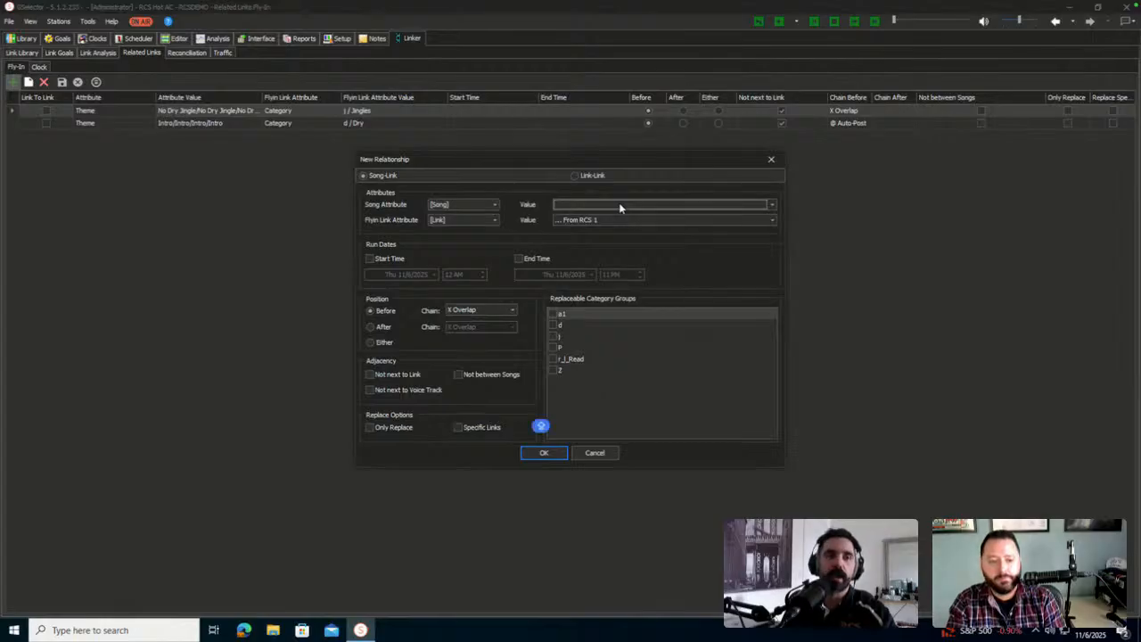
{"action": "left_click", "coordinate": [620, 207]}
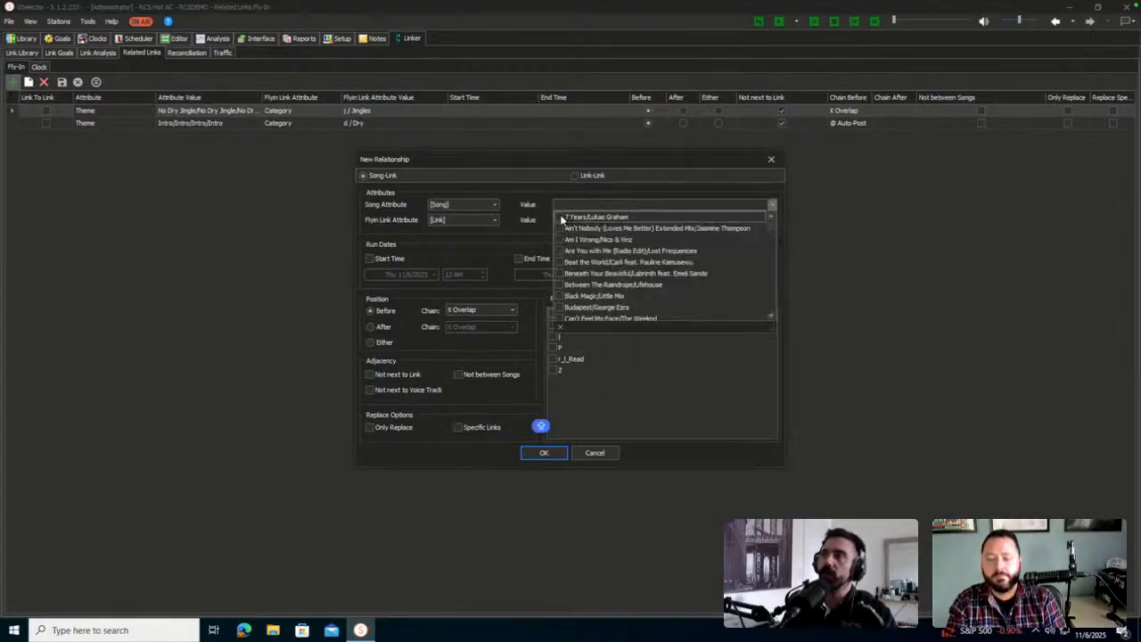
{"action": "left_click", "coordinate": [562, 219]}
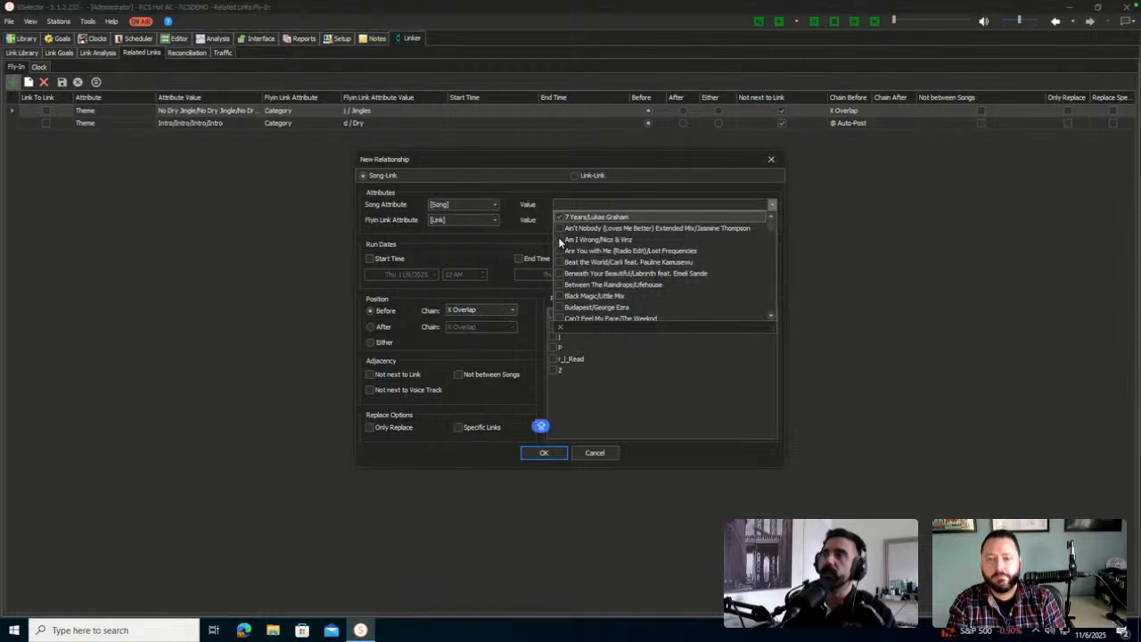
{"action": "left_click", "coordinate": [558, 239]}
{"action": "left_click", "coordinate": [558, 304]}
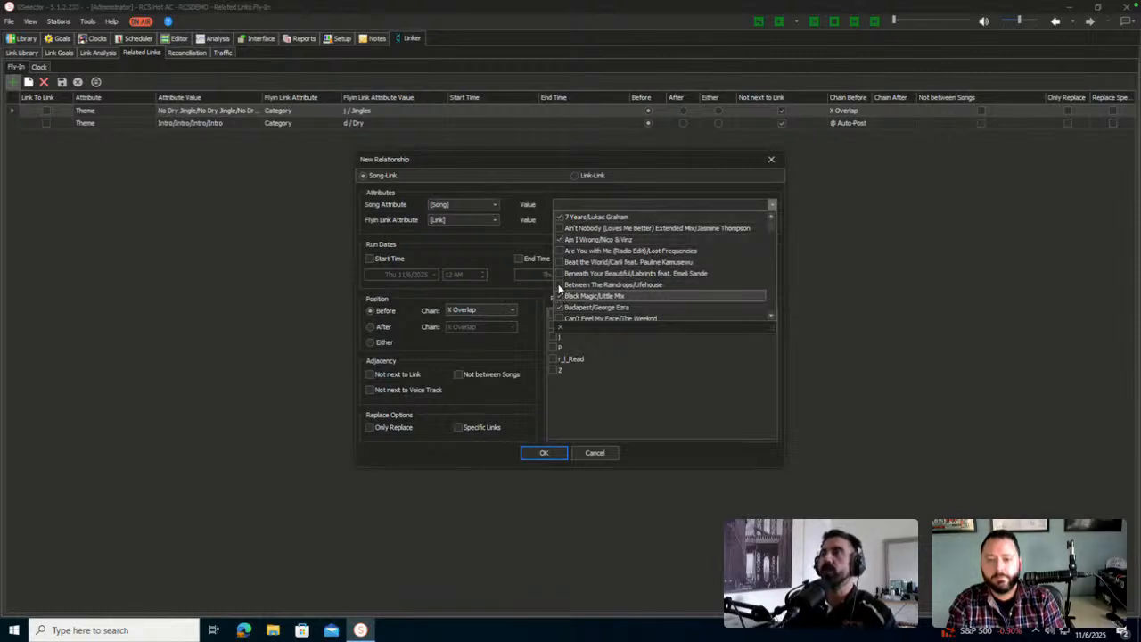
{"action": "left_click", "coordinate": [558, 285]}
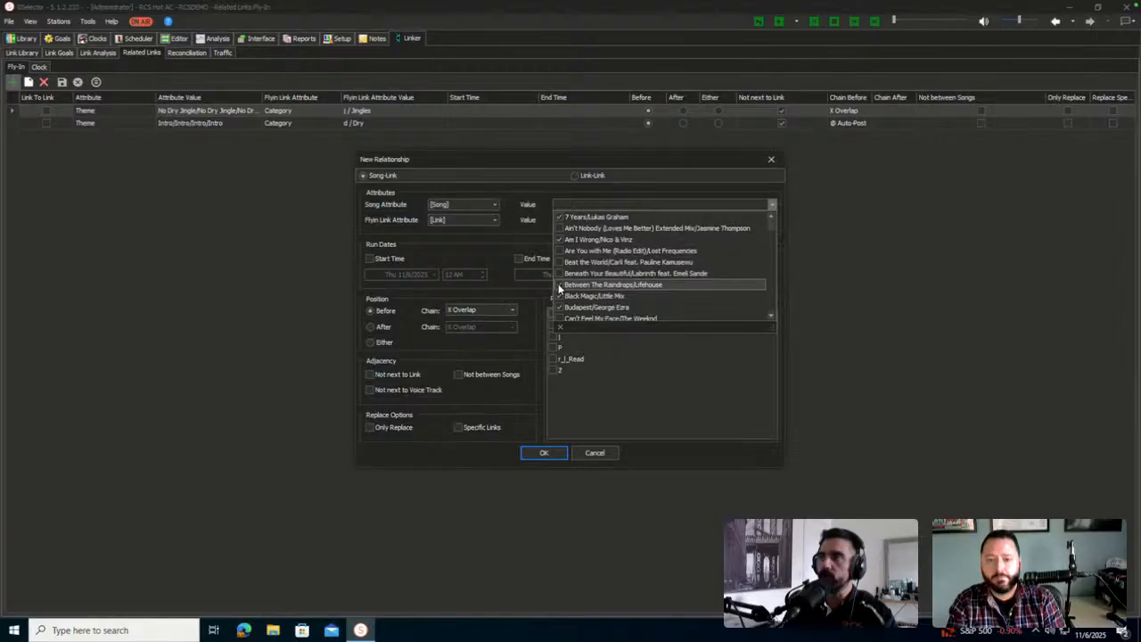
{"action": "left_click", "coordinate": [620, 397]}
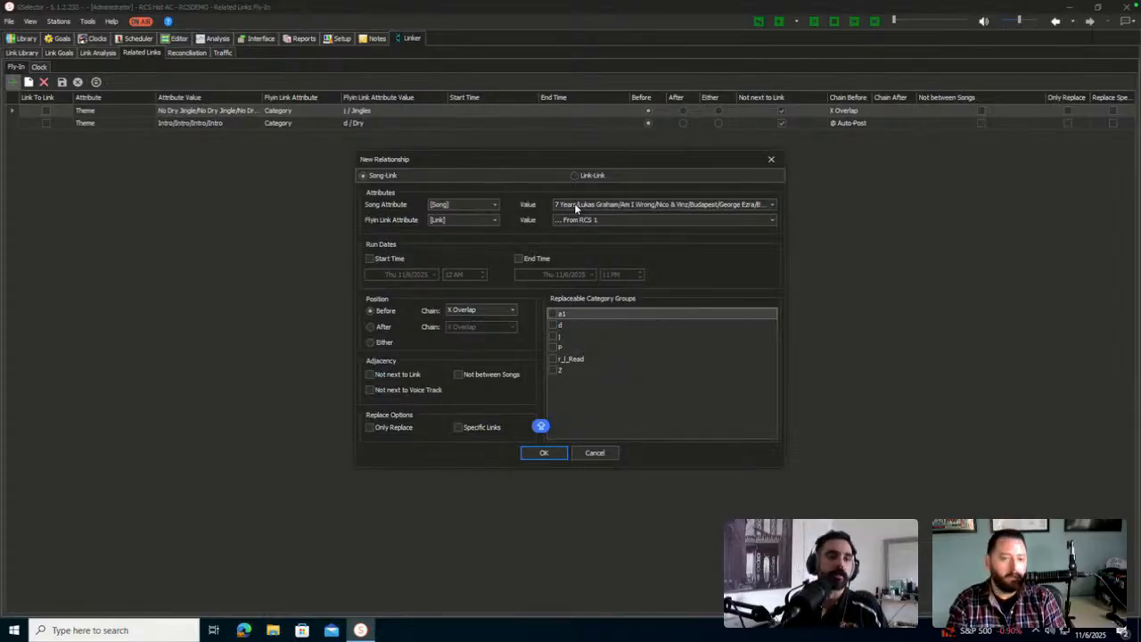
{"action": "left_click", "coordinate": [610, 454]}
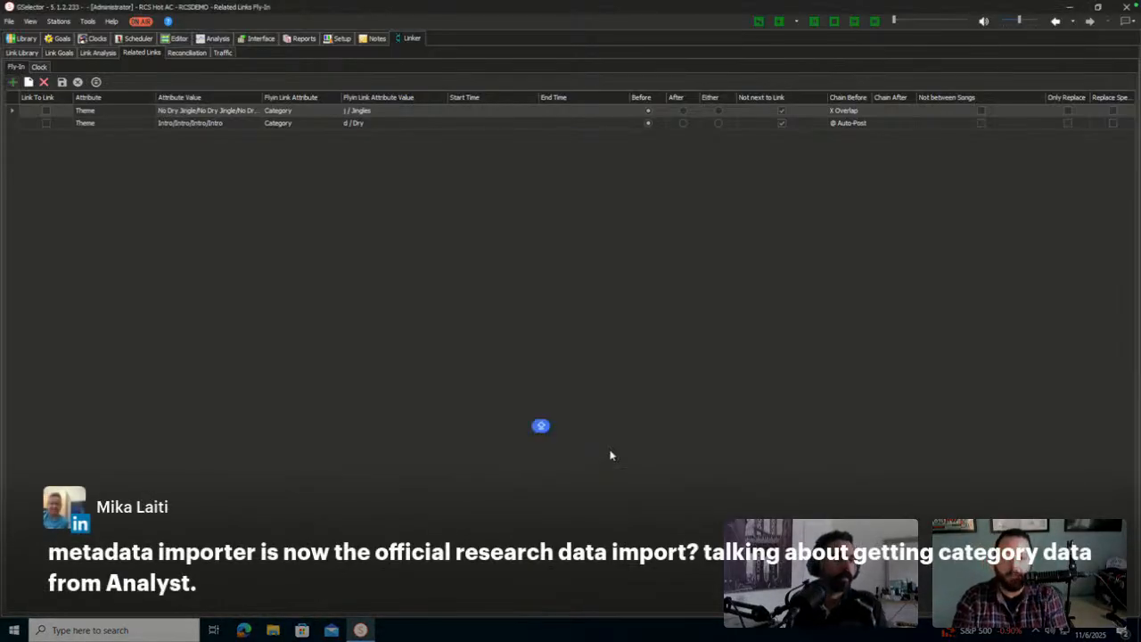